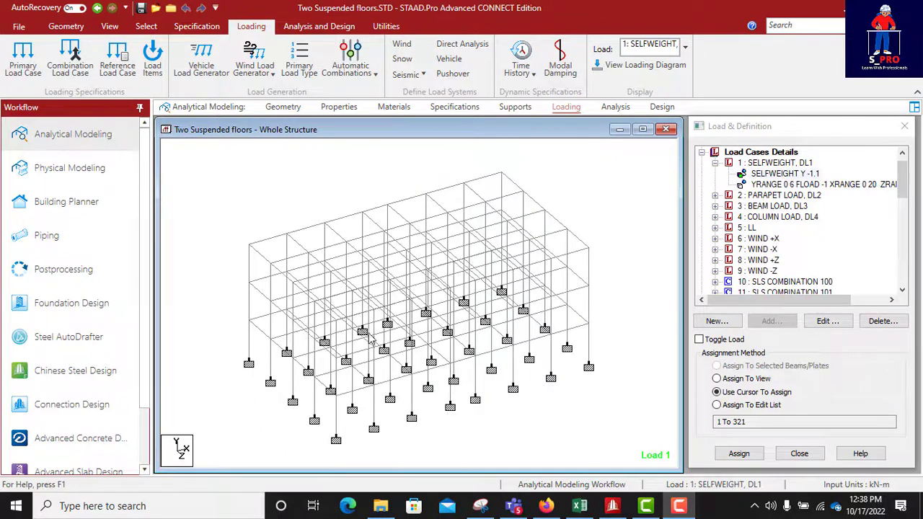
- Inspect beams on the lower and upper floors of the model, then clear the selection
scroll(348, 404, up, 5)
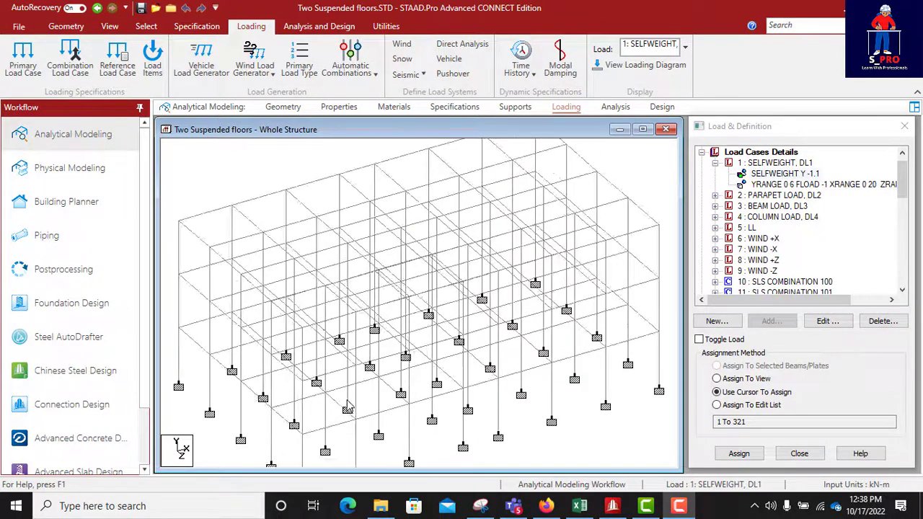
scroll(402, 380, down, 2)
click(333, 415)
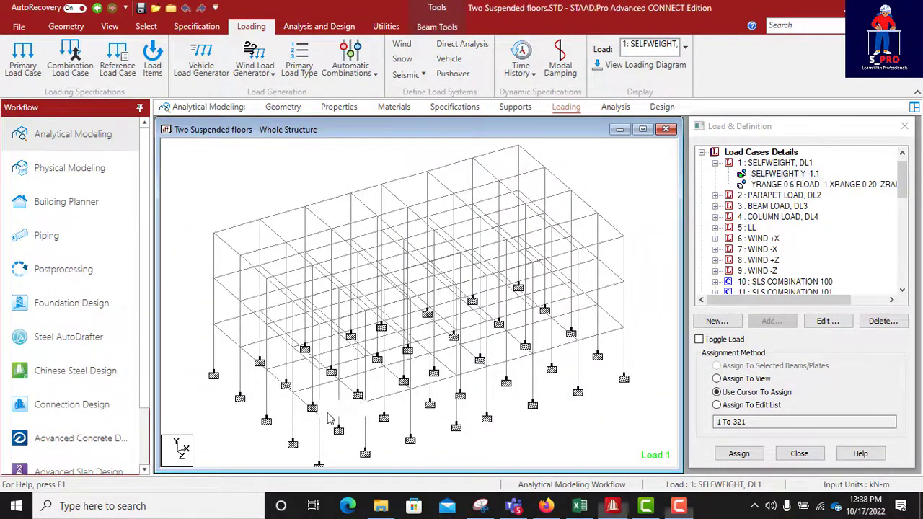
click(230, 295)
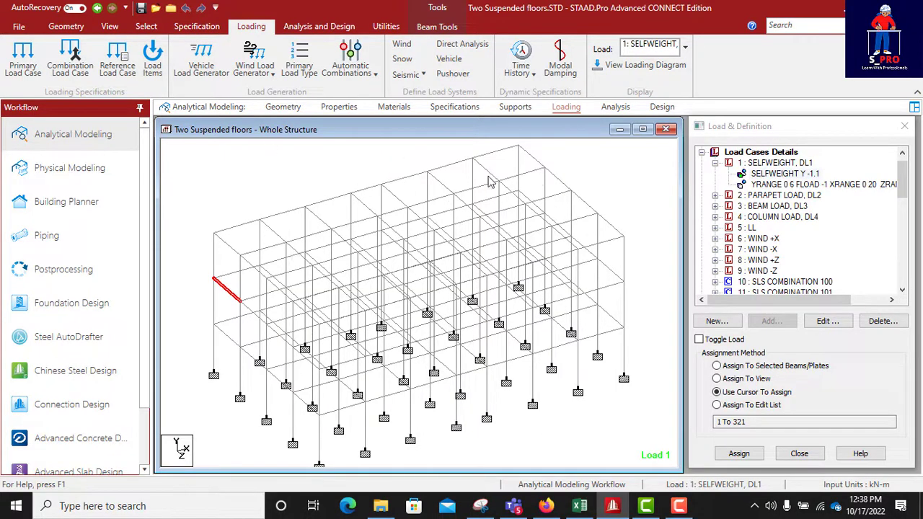
click(264, 181)
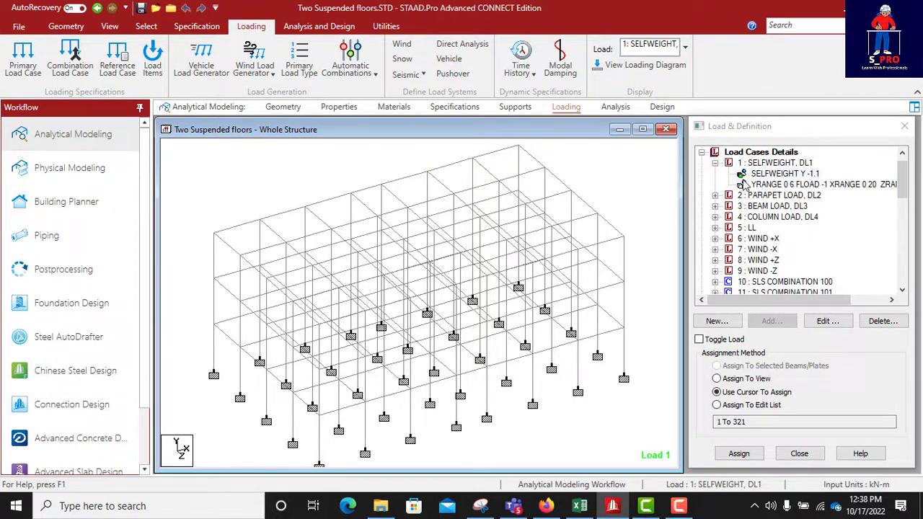
- Preview the SELFWEIGHT, DL1 self-weight and YRANGE floor loads on the model
click(779, 174)
click(715, 163)
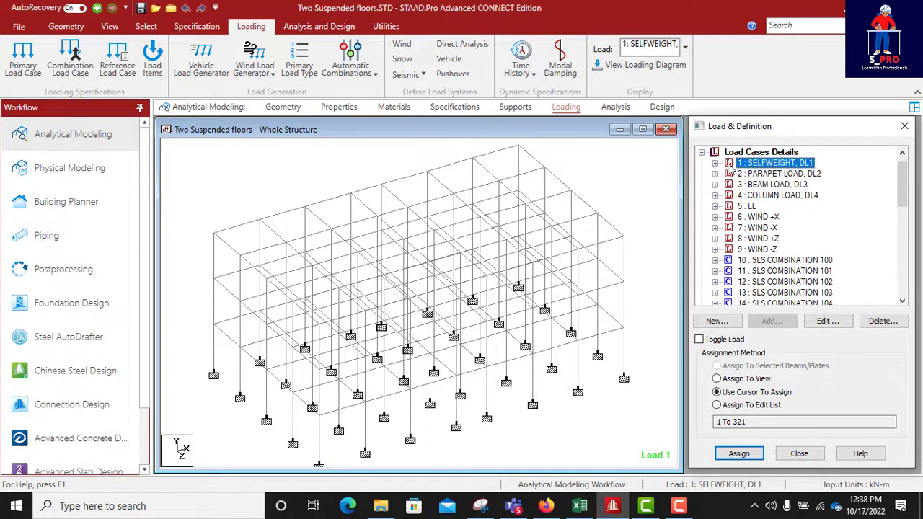
click(715, 163)
double_click(758, 176)
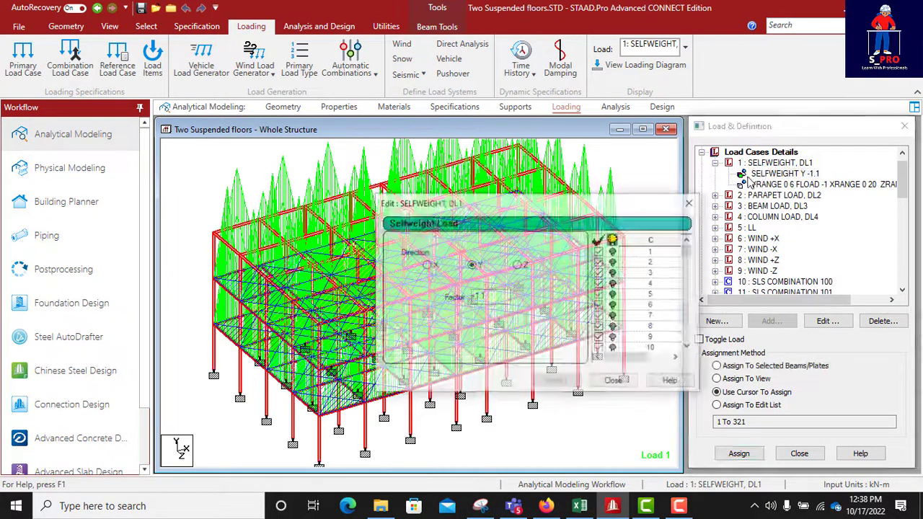
click(691, 203)
click(764, 184)
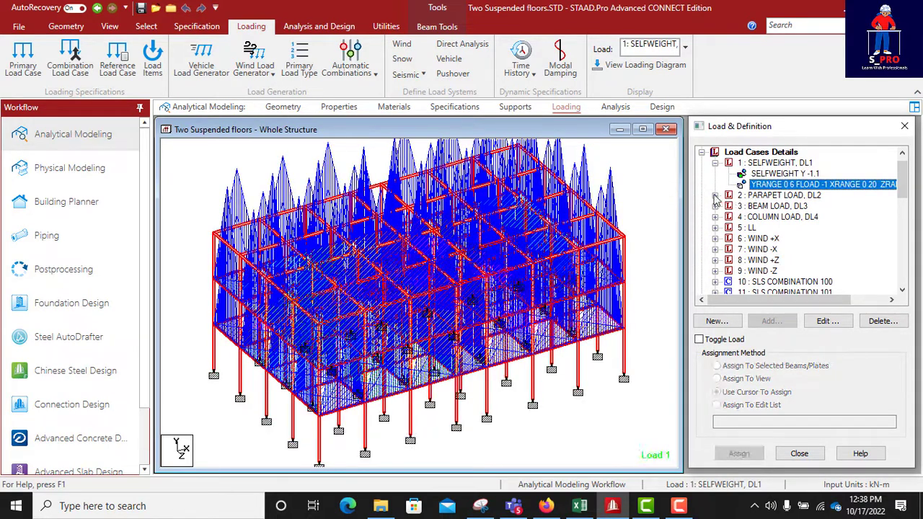
- Preview the PARAPET LOAD, DL2 and BEAM LOAD, DL3 uniform loads on the model
click(715, 195)
click(763, 206)
click(715, 217)
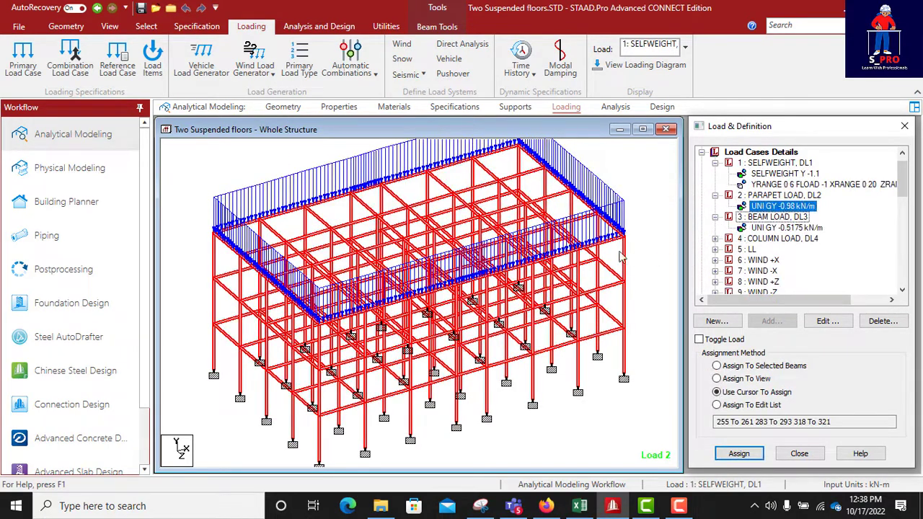
click(759, 229)
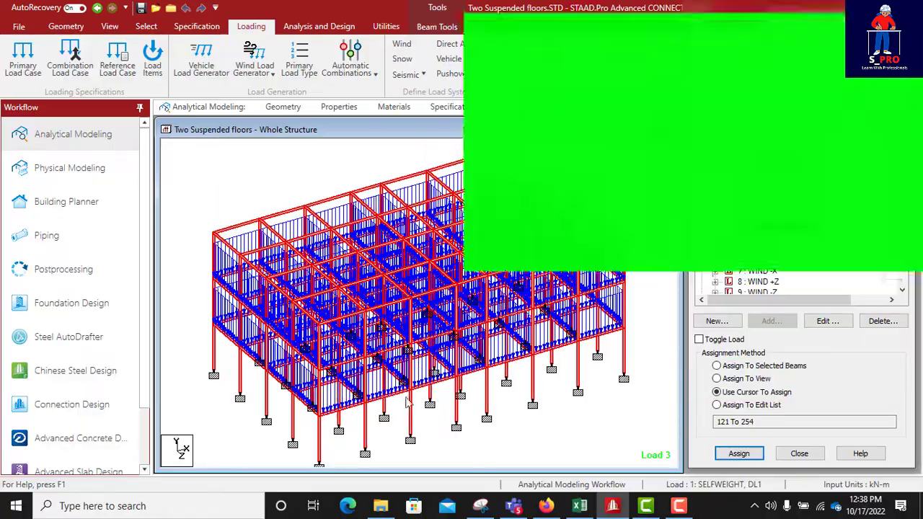
- Review the DL & LL CALCULATION sheet's self-weight factor -1.1 and plaster loads in Excel
click(579, 506)
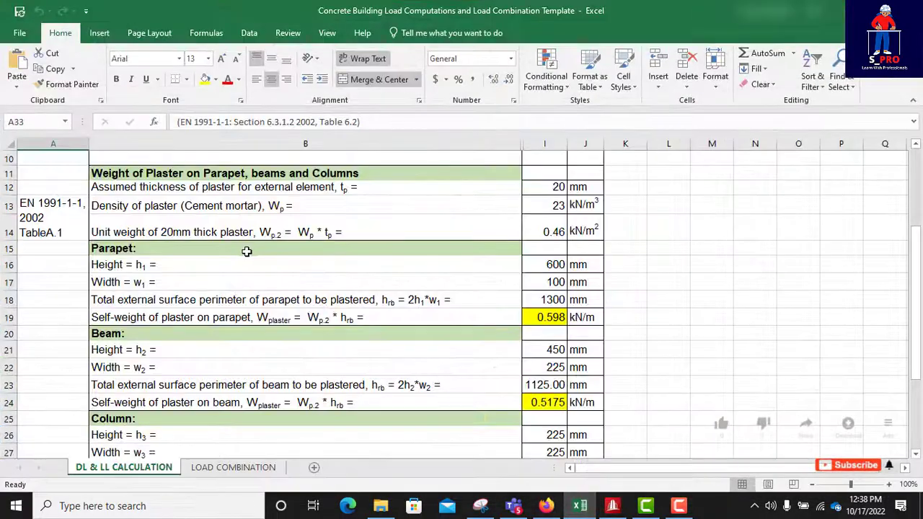
scroll(248, 249, up, 4)
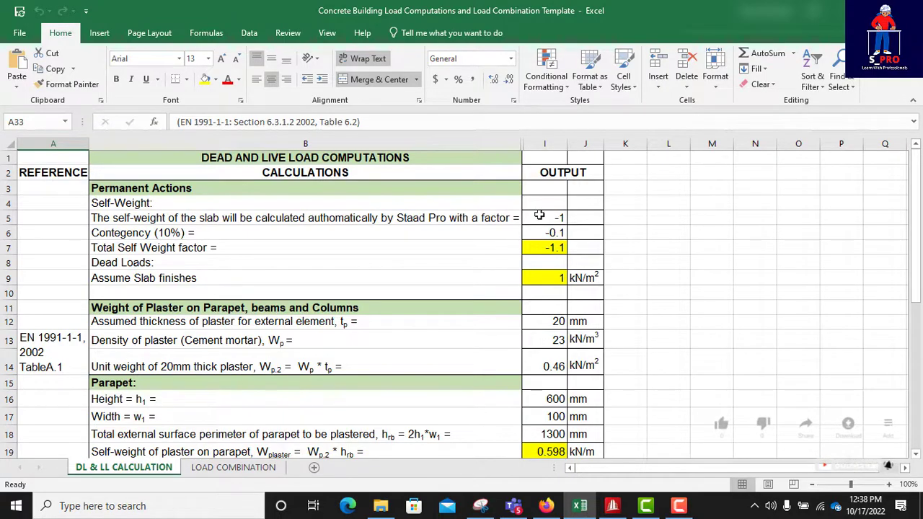
scroll(368, 284, down, 9)
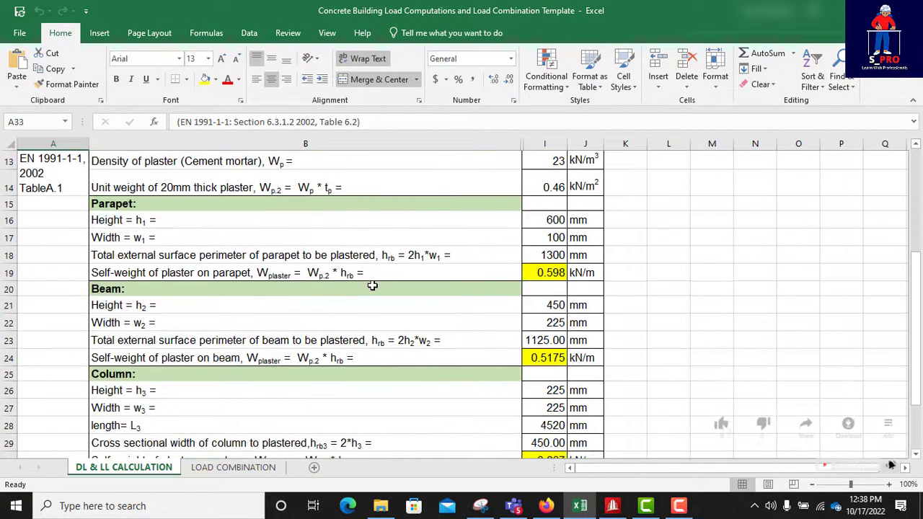
scroll(372, 286, up, 9)
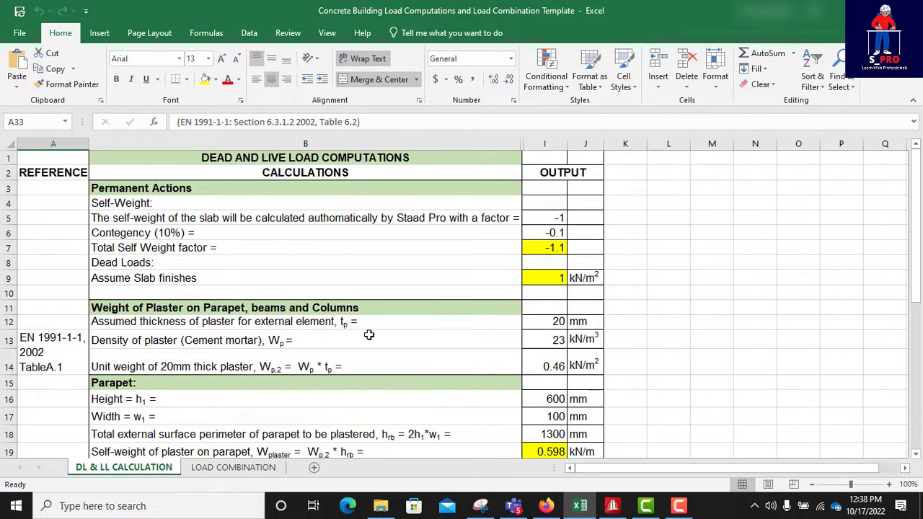
click(223, 469)
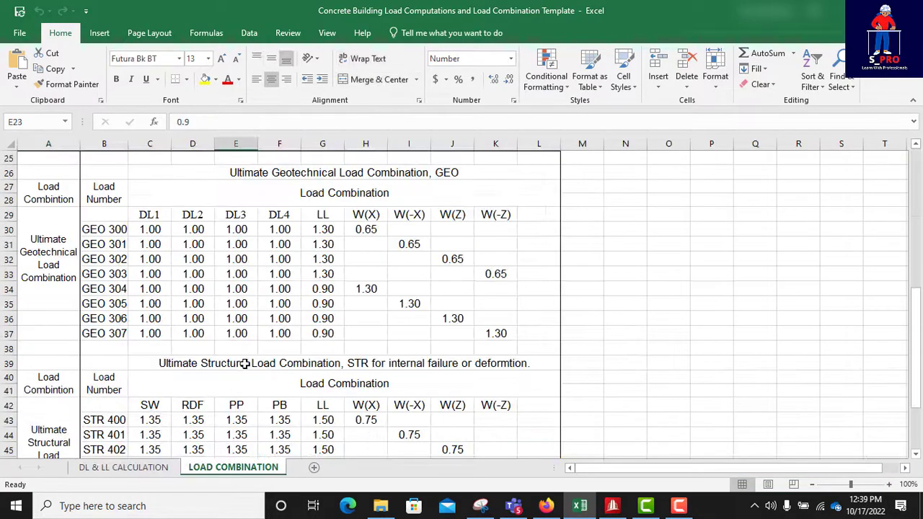
scroll(248, 360, up, 9)
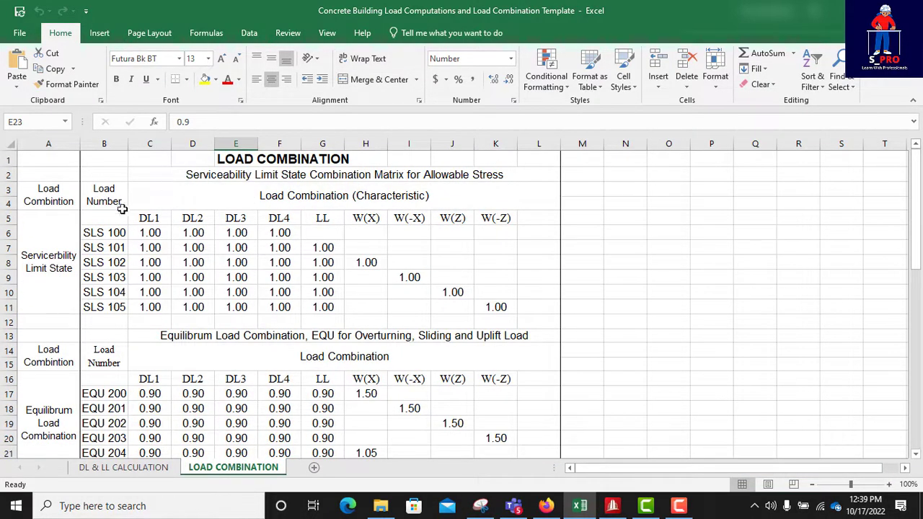
scroll(339, 323, down, 3)
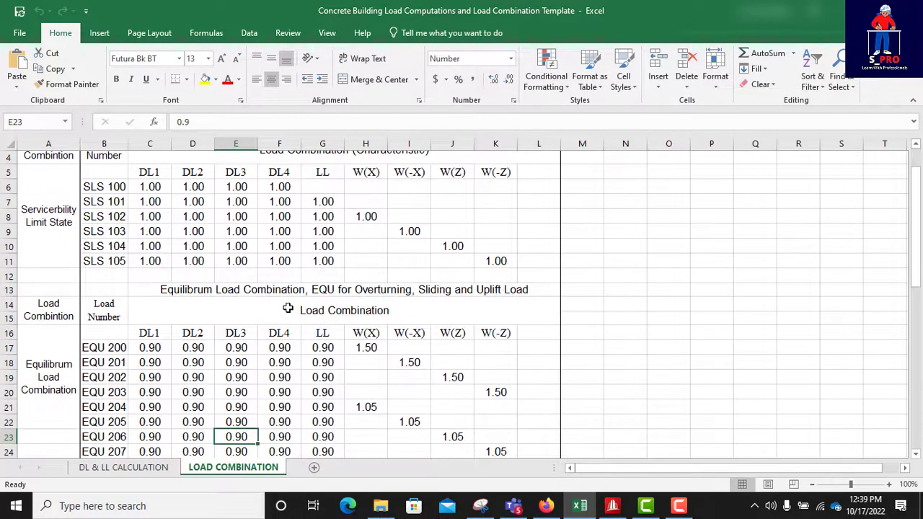
scroll(269, 245, up, 3)
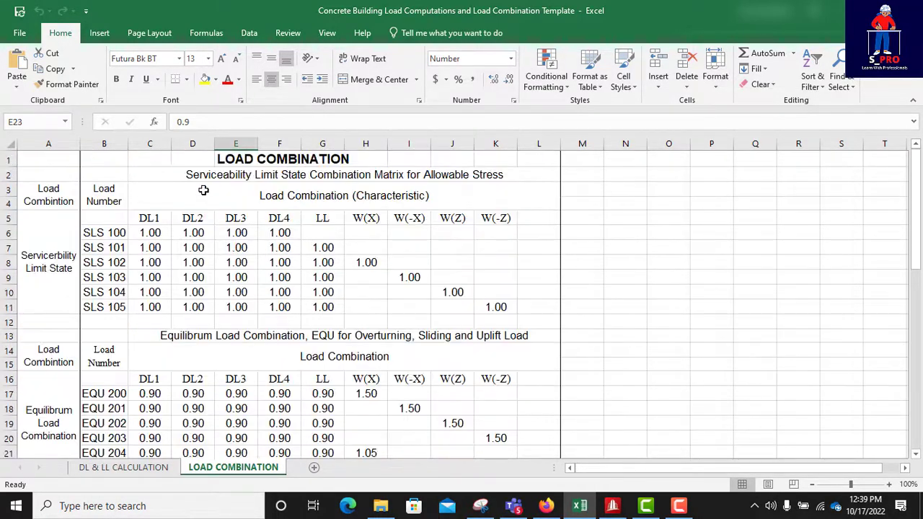
scroll(398, 217, down, 6)
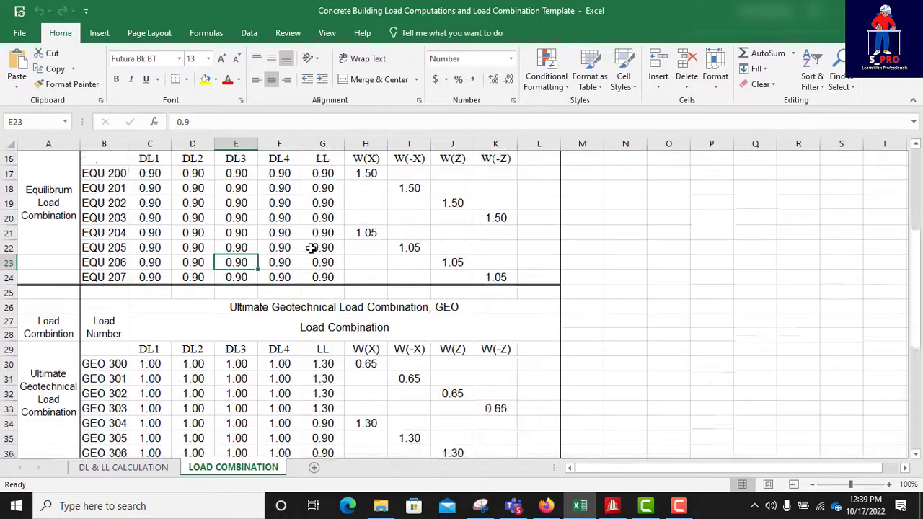
scroll(317, 279, down, 4)
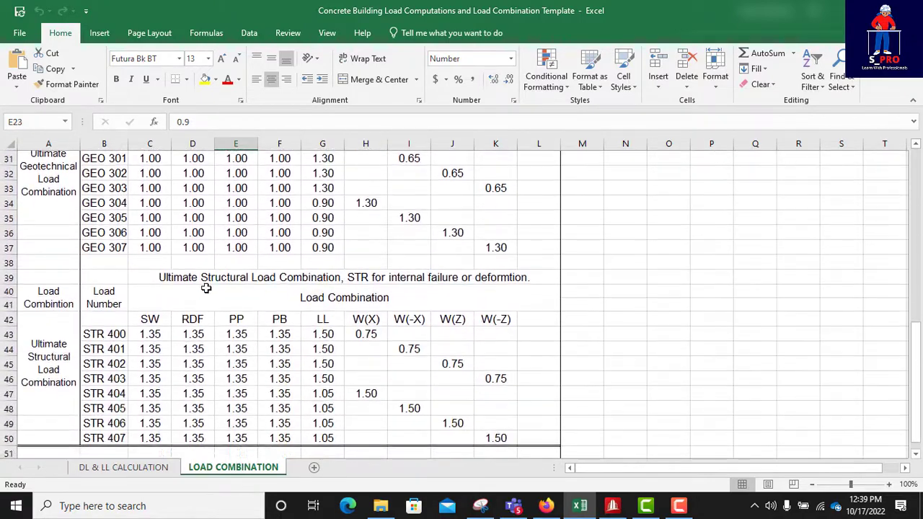
scroll(303, 301, down, 1)
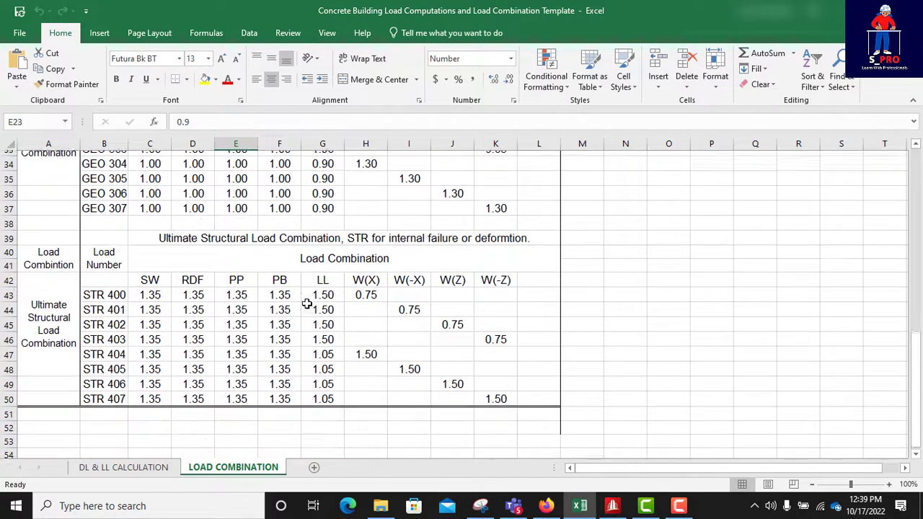
scroll(261, 387, up, 4)
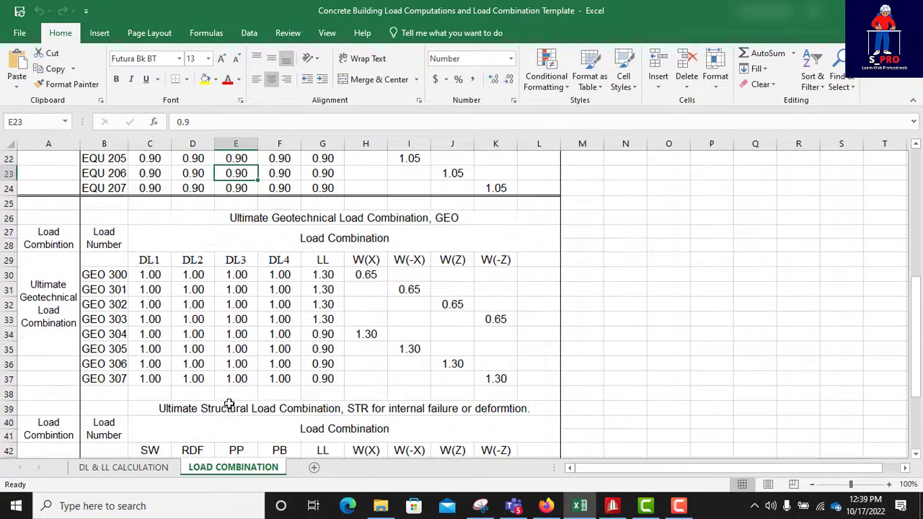
click(123, 467)
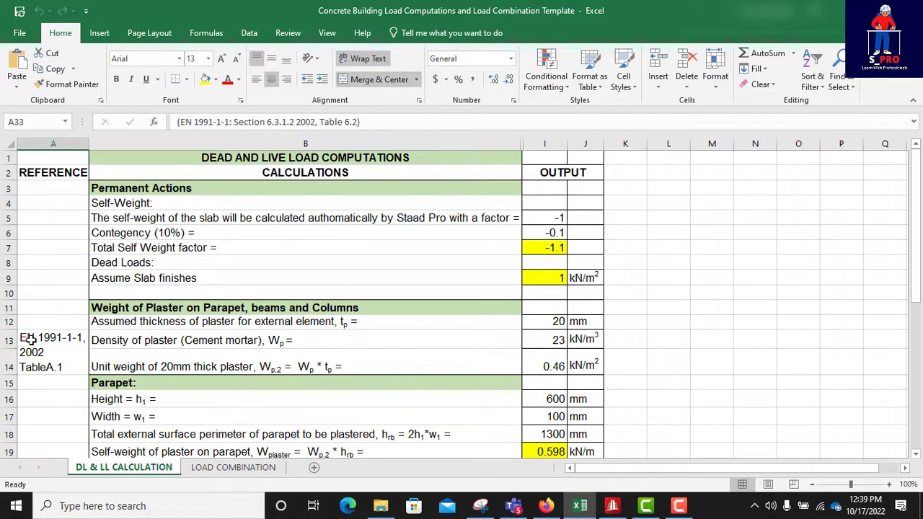
scroll(465, 352, down, 1)
scroll(469, 354, up, 1)
scroll(359, 378, down, 6)
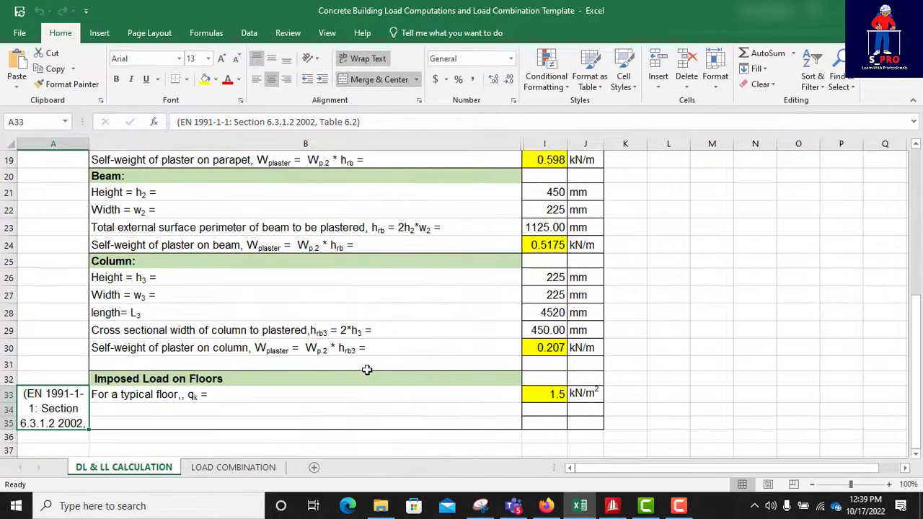
scroll(367, 371, down, 2)
scroll(204, 306, up, 2)
scroll(205, 306, up, 2)
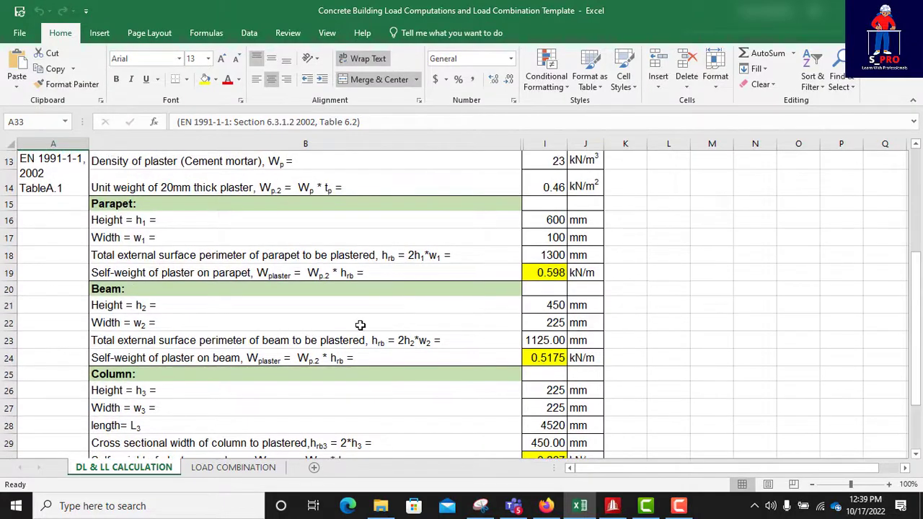
scroll(310, 263, up, 2)
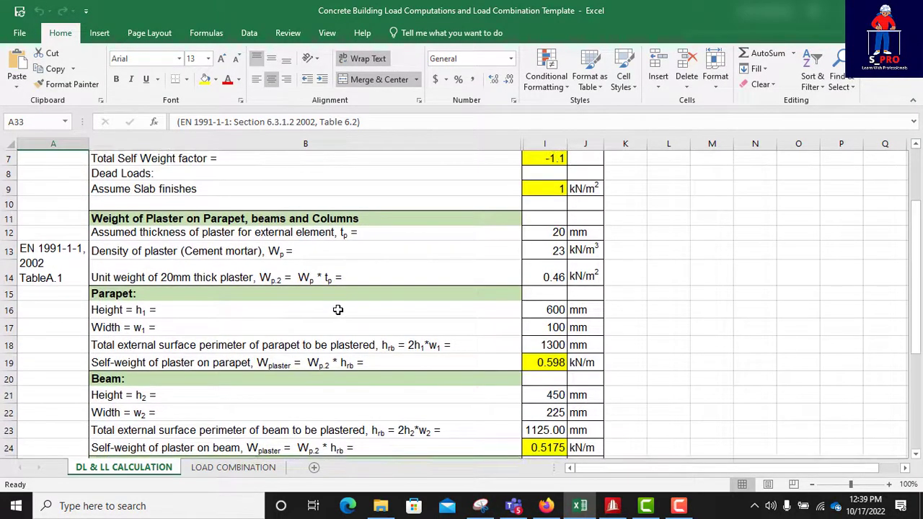
scroll(346, 307, up, 2)
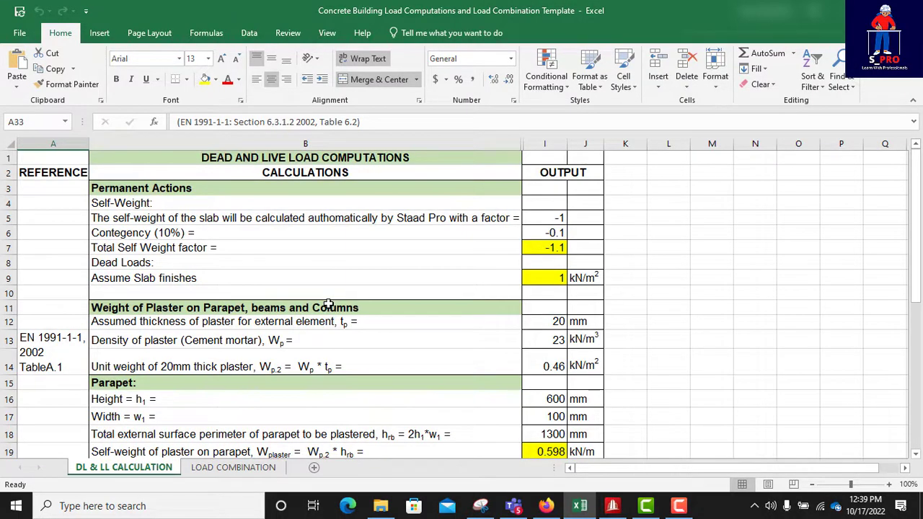
scroll(328, 304, down, 4)
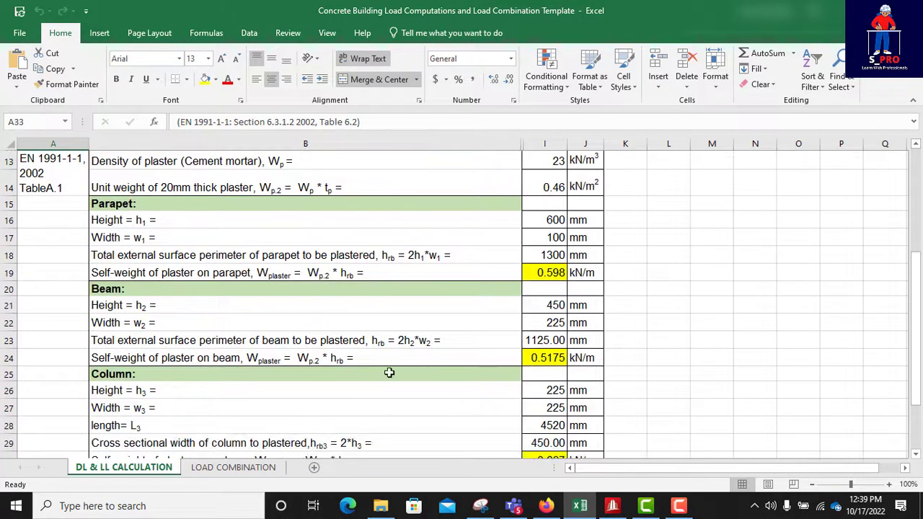
scroll(404, 362, down, 3)
scroll(421, 345, up, 4)
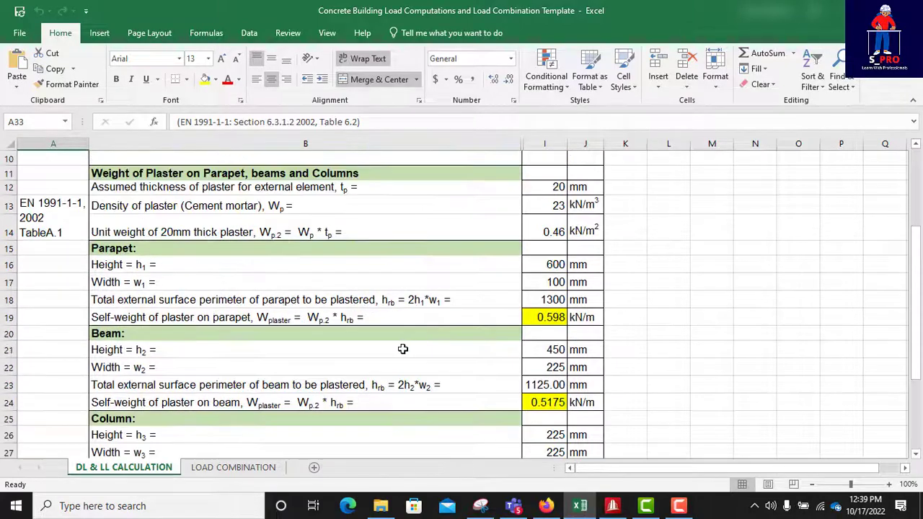
scroll(403, 349, up, 2)
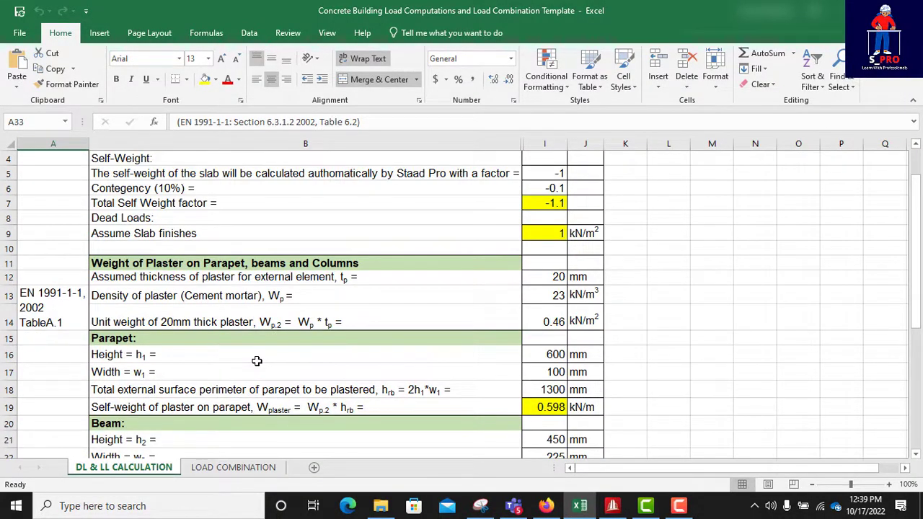
scroll(385, 357, down, 3)
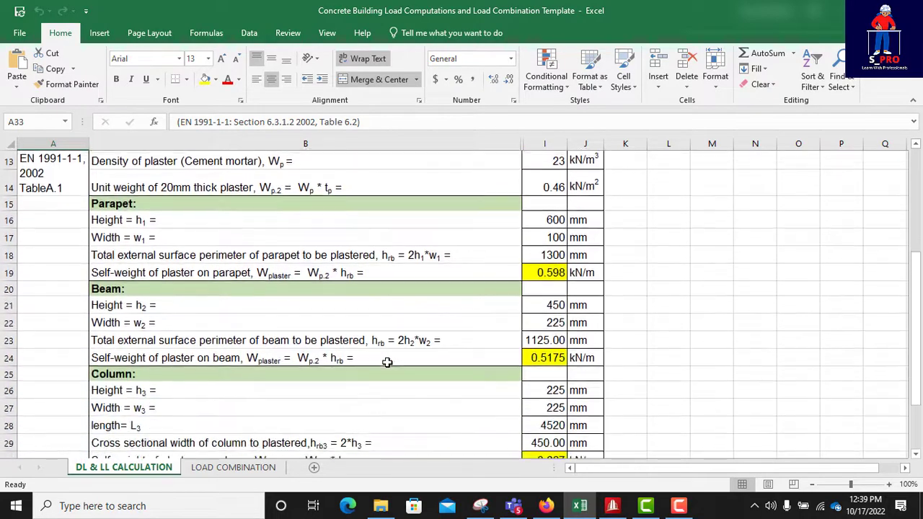
scroll(388, 363, down, 1)
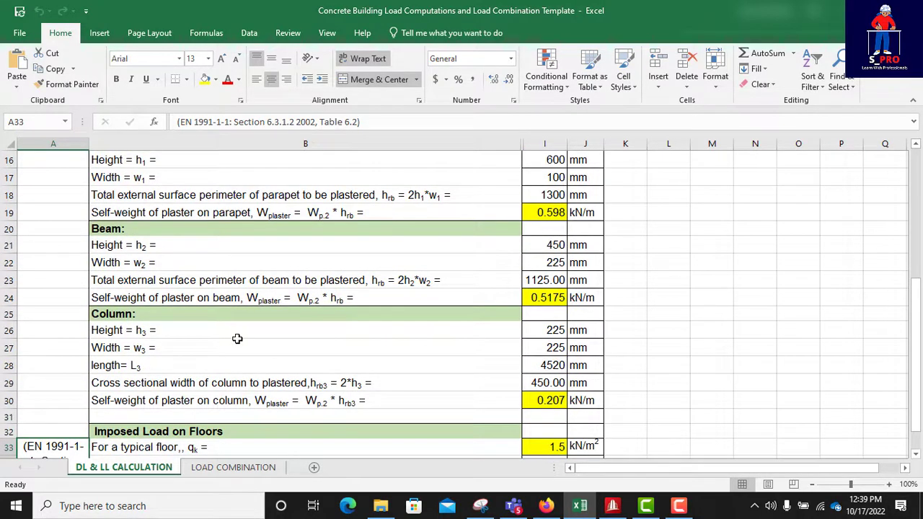
scroll(363, 348, up, 5)
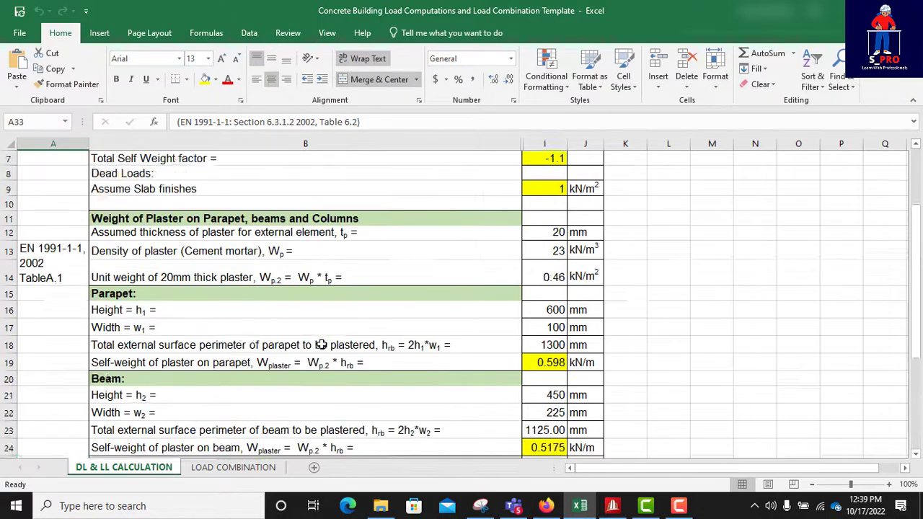
scroll(347, 303, down, 5)
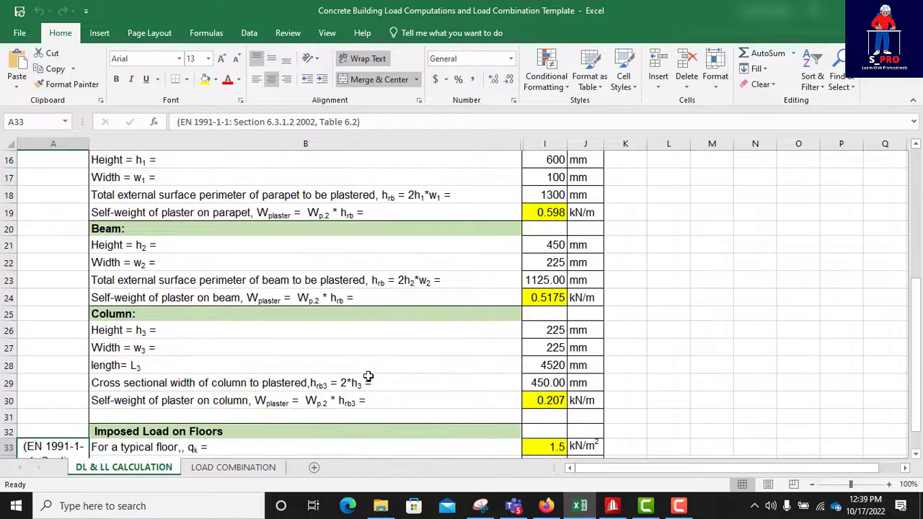
scroll(396, 348, up, 5)
scroll(520, 317, down, 3)
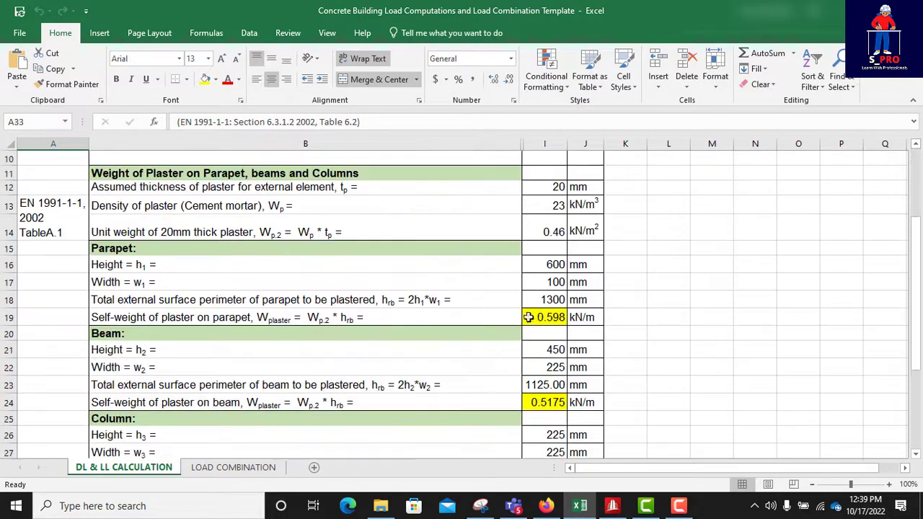
scroll(555, 259, down, 1)
scroll(558, 242, up, 1)
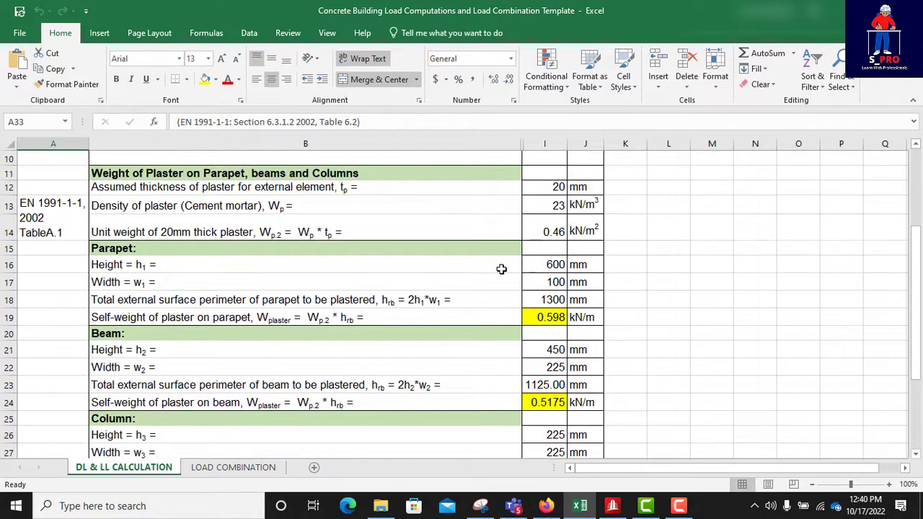
- Try a 700 mm parapet height in I16, then restore it to 600
click(550, 265)
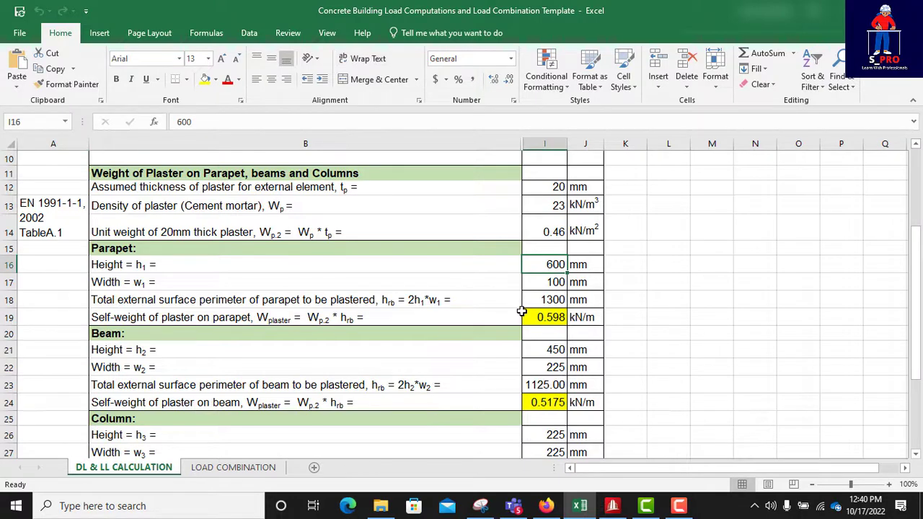
text(700)
key(Return)
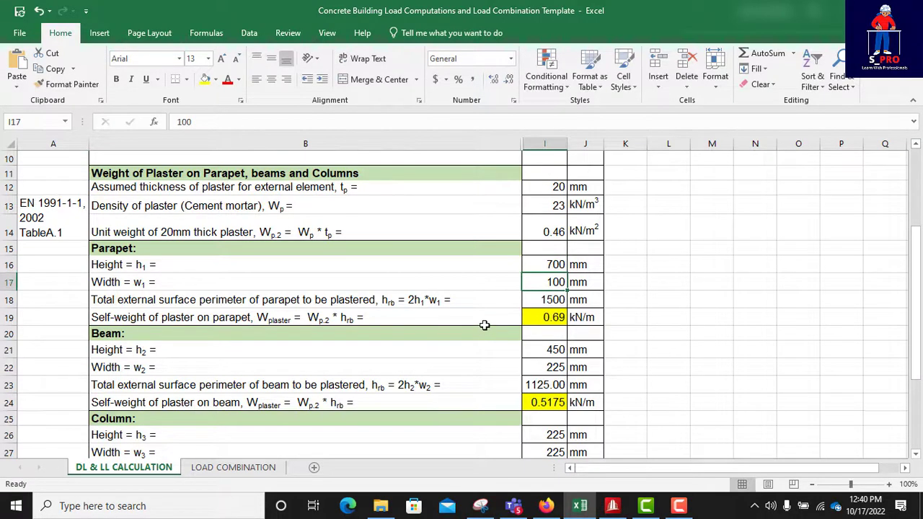
key(Down)
click(552, 282)
click(551, 265)
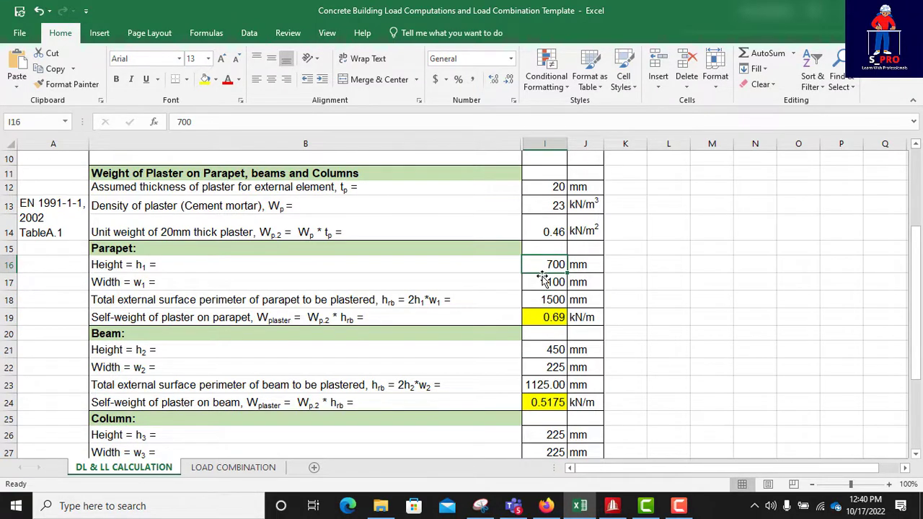
text(60)
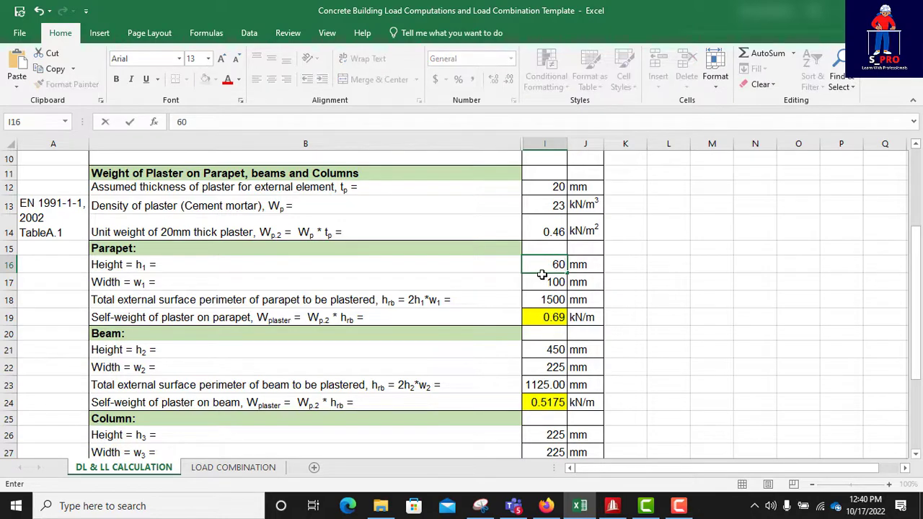
key(Return)
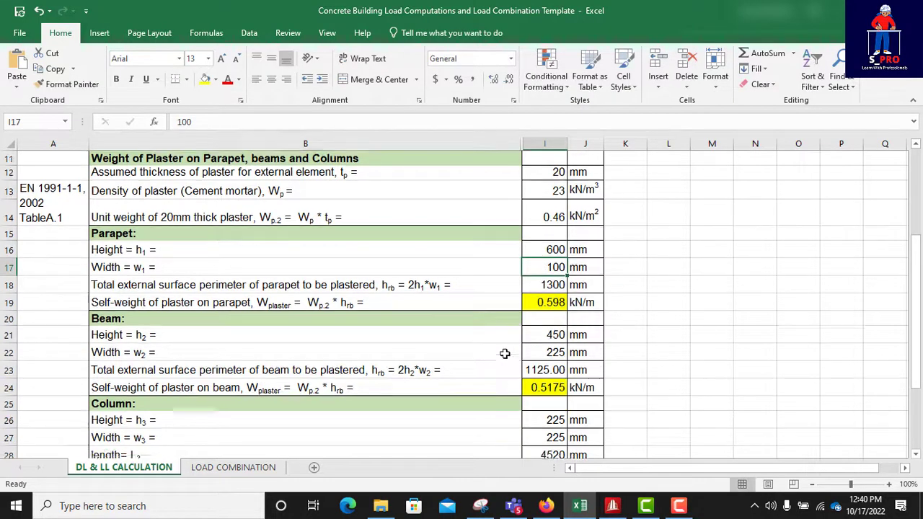
- Review the EQU and GEO dead-load factors on the LOAD COMBINATION sheet
scroll(498, 349, down, 2)
scroll(425, 321, down, 3)
scroll(414, 316, up, 4)
scroll(412, 315, up, 4)
click(233, 467)
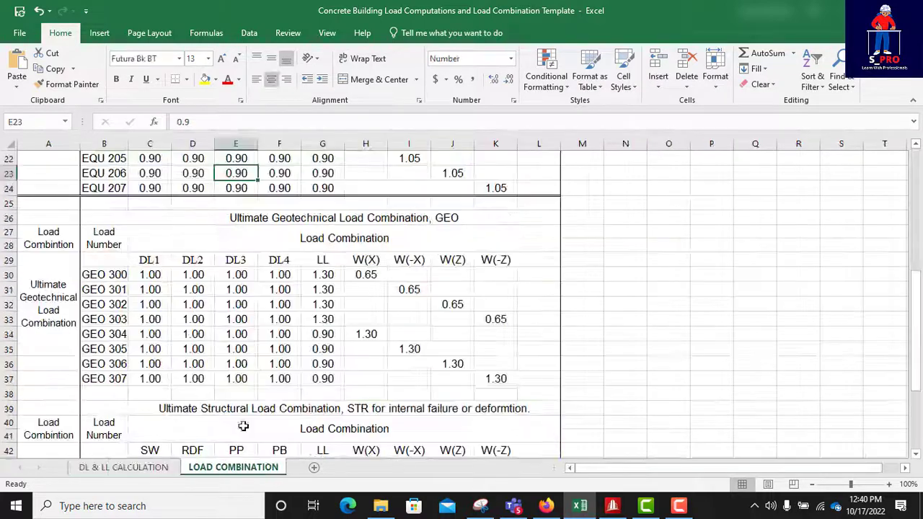
scroll(381, 319, up, 7)
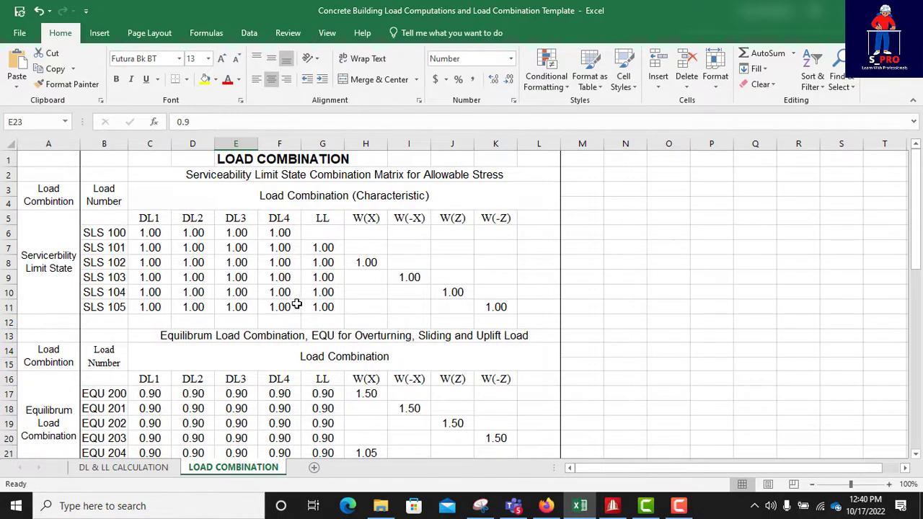
scroll(297, 304, down, 4)
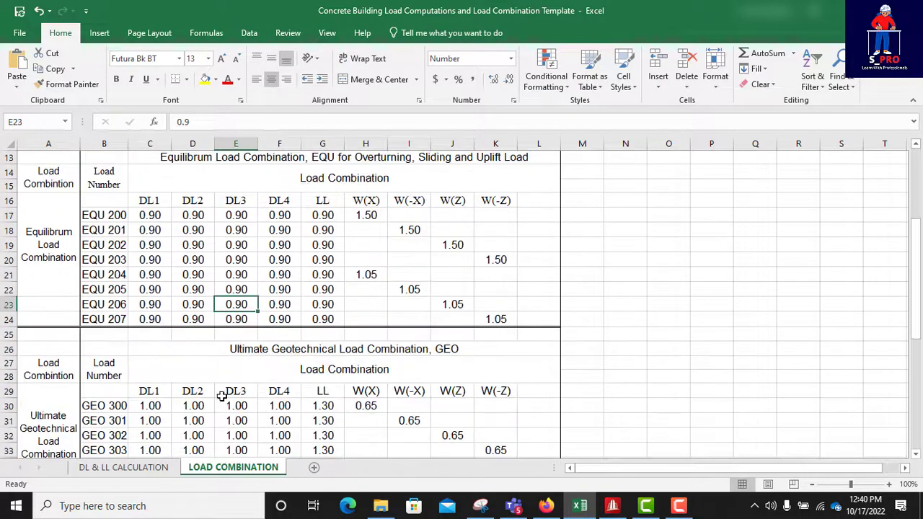
- Run the analysis of the Two Suspended floors model, finishing with 0 errors and 0 warnings
click(613, 505)
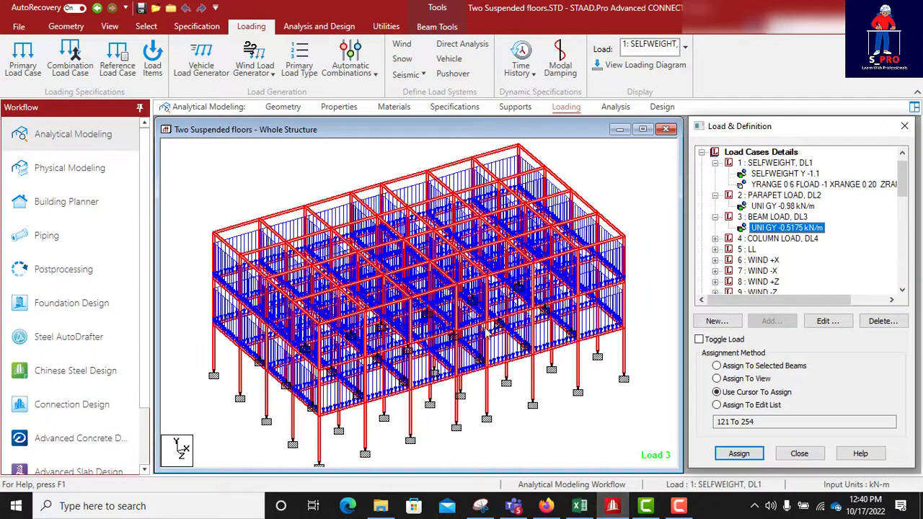
click(546, 410)
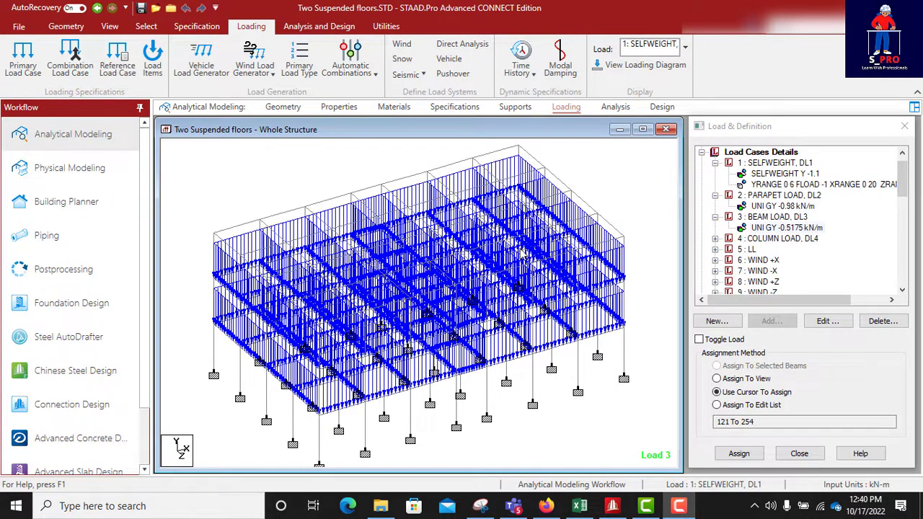
click(301, 28)
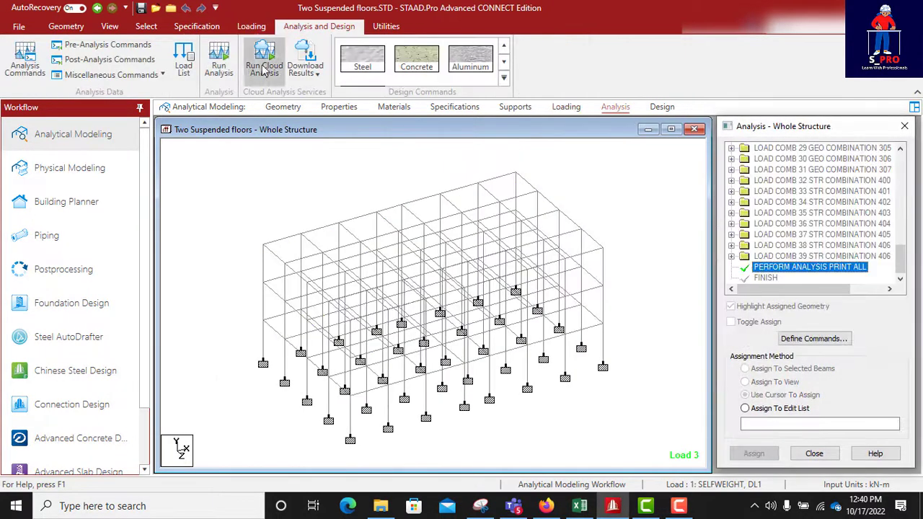
click(220, 65)
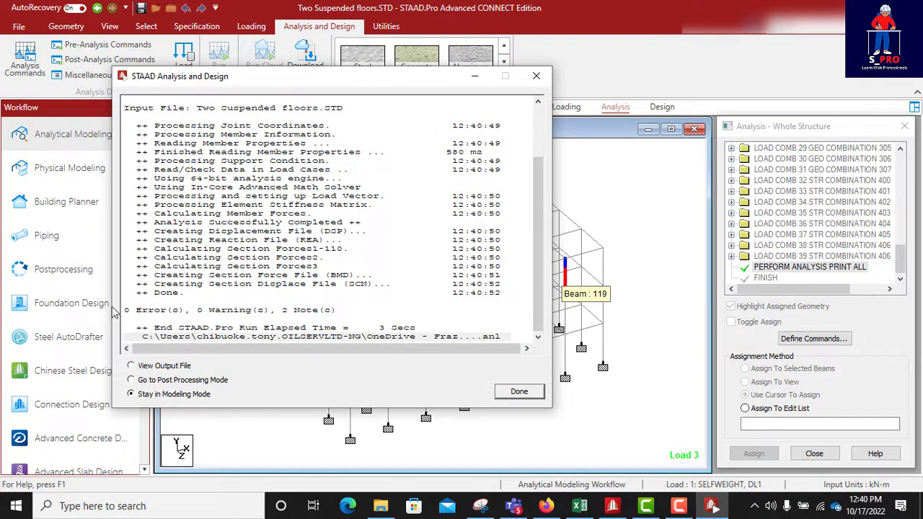
click(517, 390)
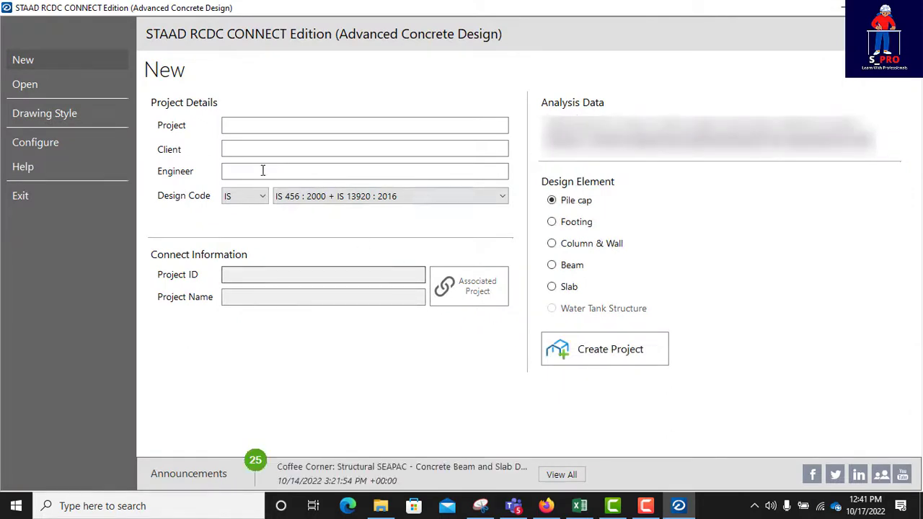
- Name the project Building Design and enter the client and engineer names
click(241, 127)
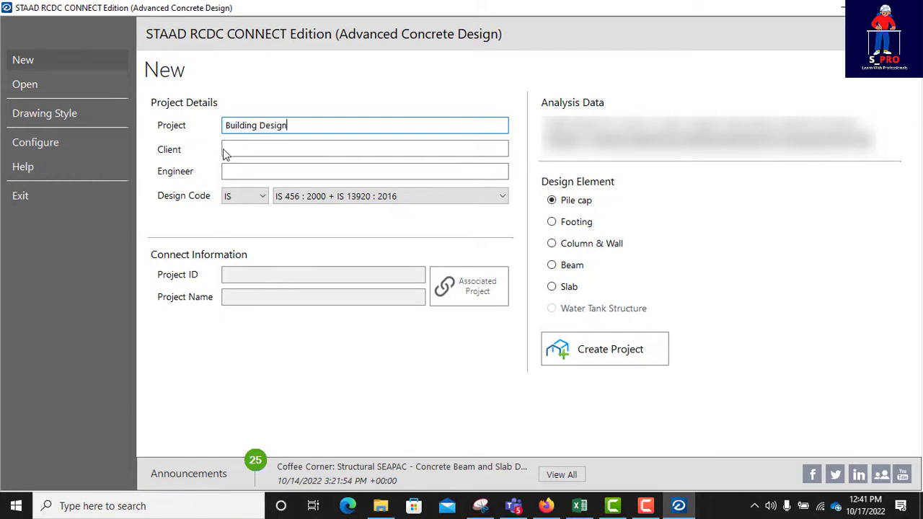
click(245, 149)
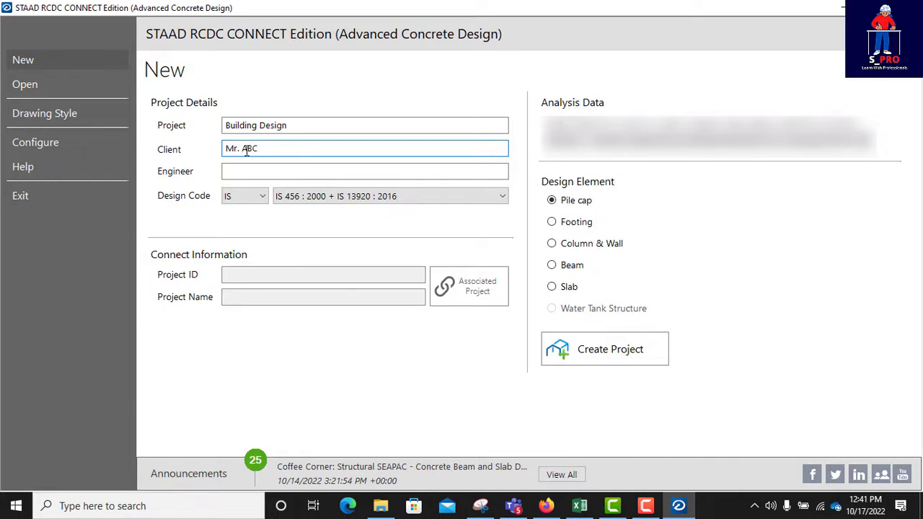
click(235, 173)
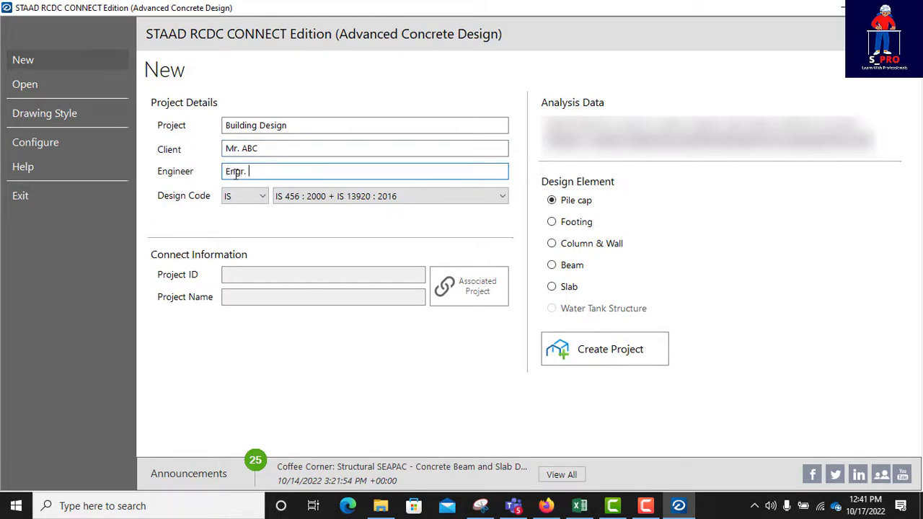
text(Engr. XY)
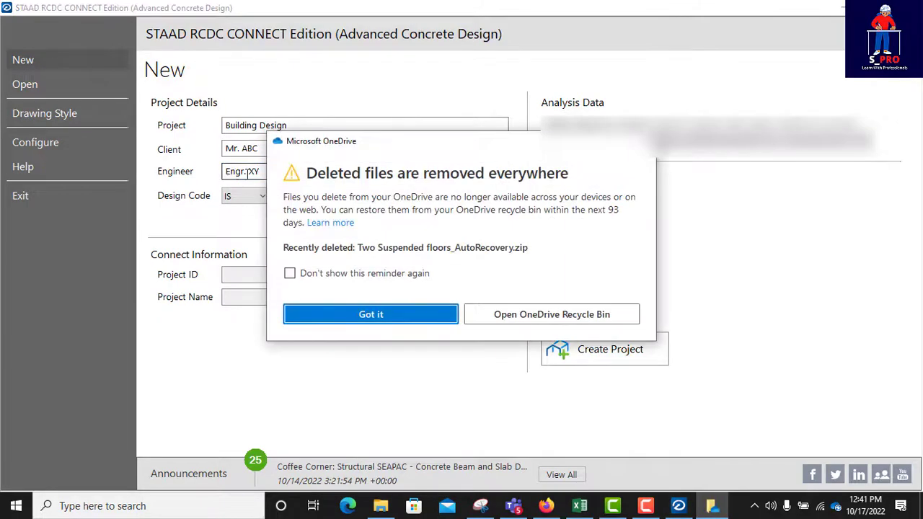
click(644, 141)
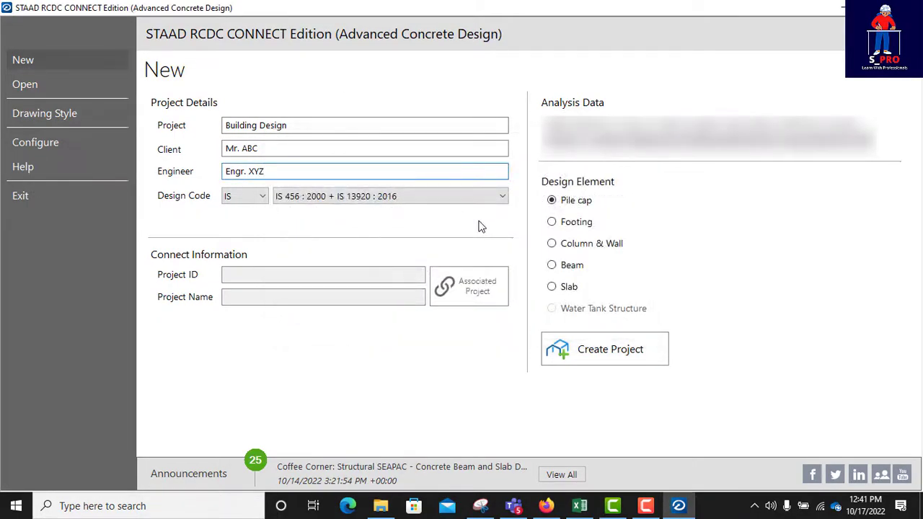
- Design beams to BS EN 1992-1-1:2004 with only the 3 m level ticked
text(Z)
click(260, 198)
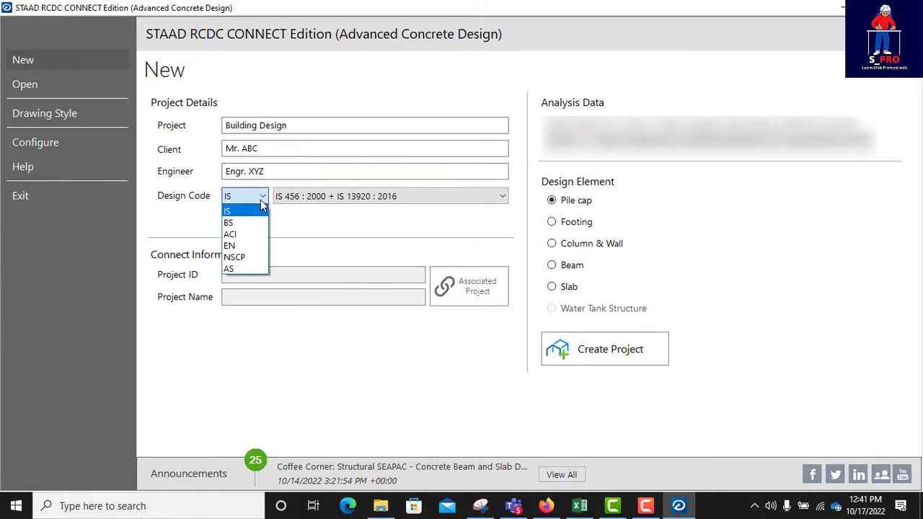
click(238, 247)
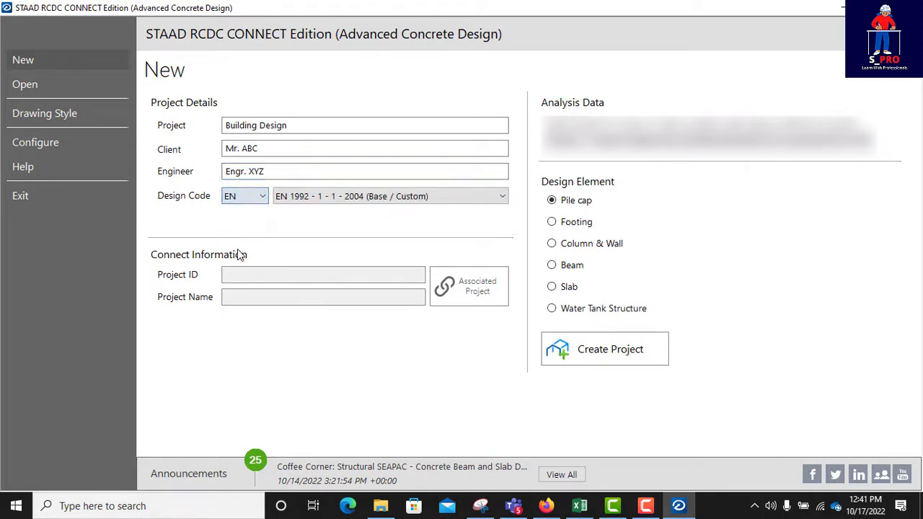
click(501, 200)
click(362, 234)
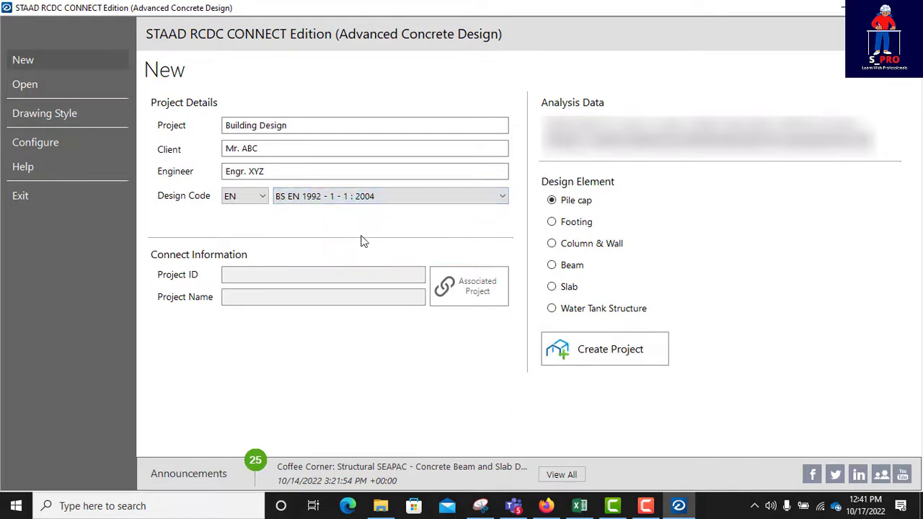
click(552, 266)
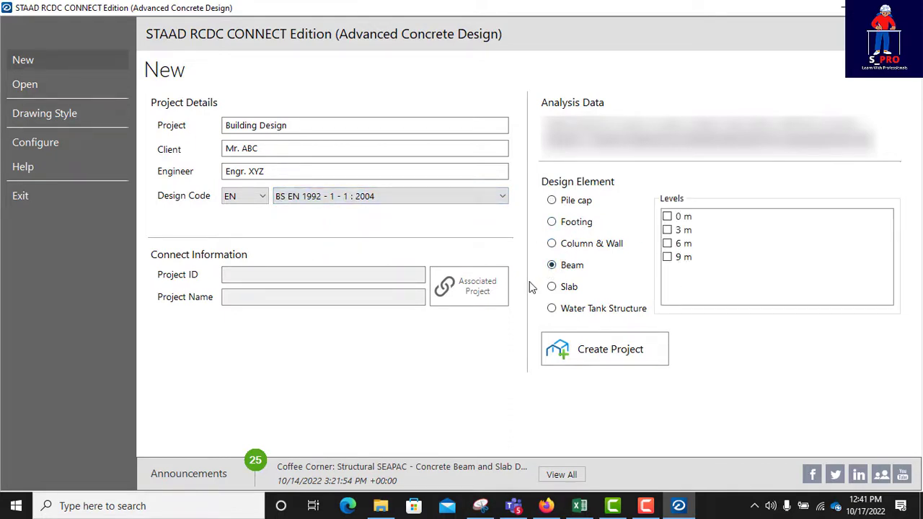
click(668, 244)
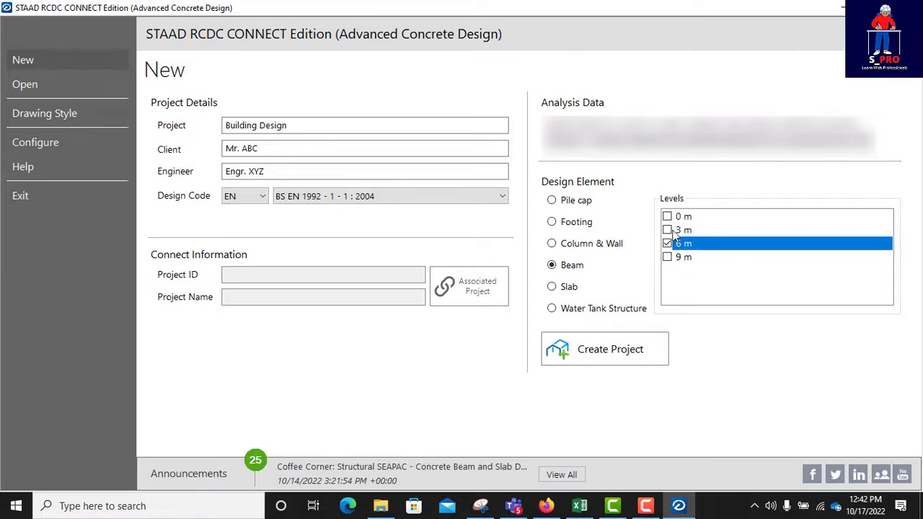
click(667, 230)
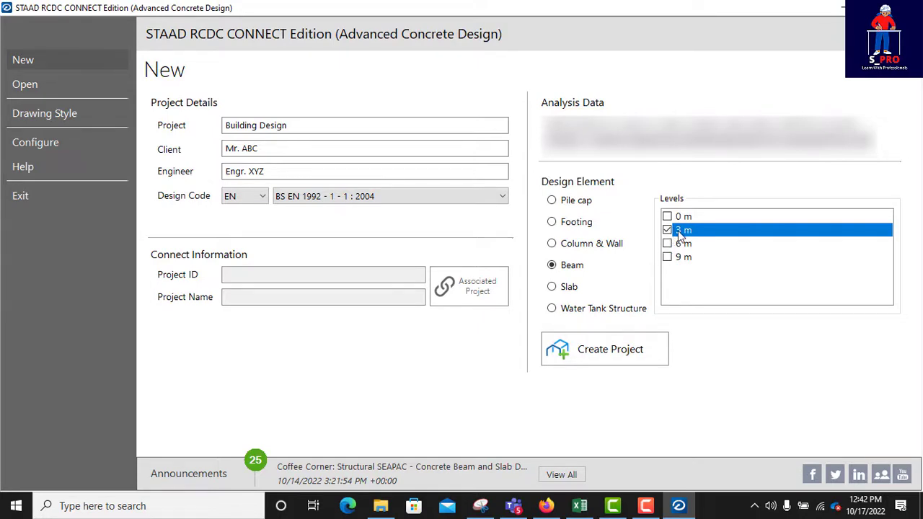
- Create the beam design project, grouping the 3 m level's 225 x 450 mm beams into G1–G4
click(605, 358)
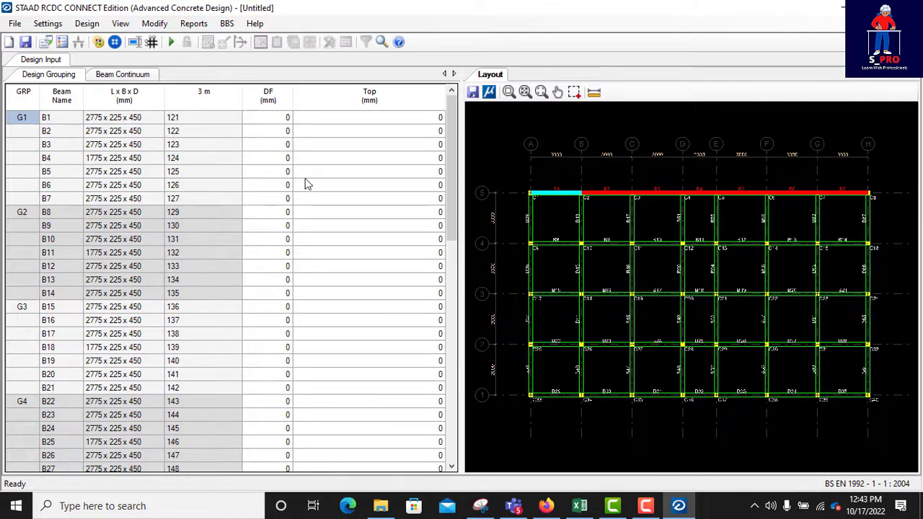
- Rename all beams with the prefix BEAM so they read BEAM1, BEAM2, and so on
scroll(721, 277, up, 3)
scroll(707, 271, down, 5)
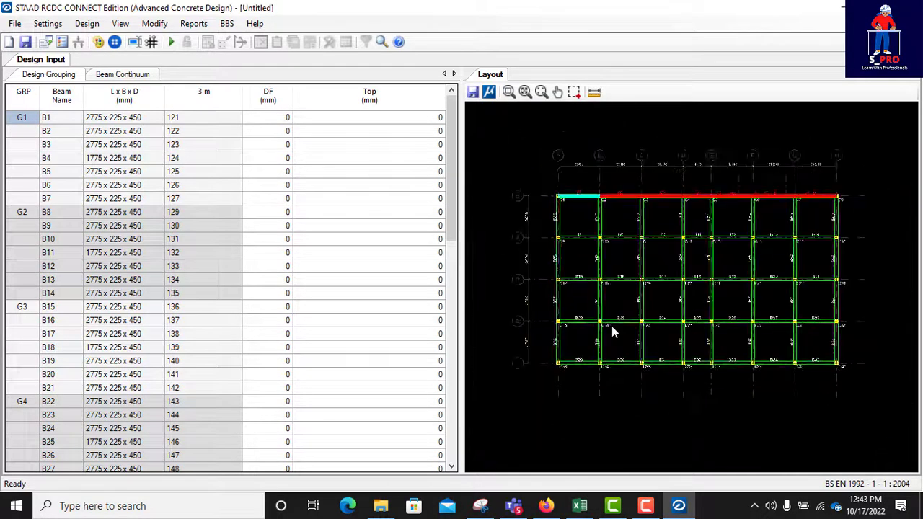
scroll(614, 327, up, 3)
scroll(588, 181, down, 4)
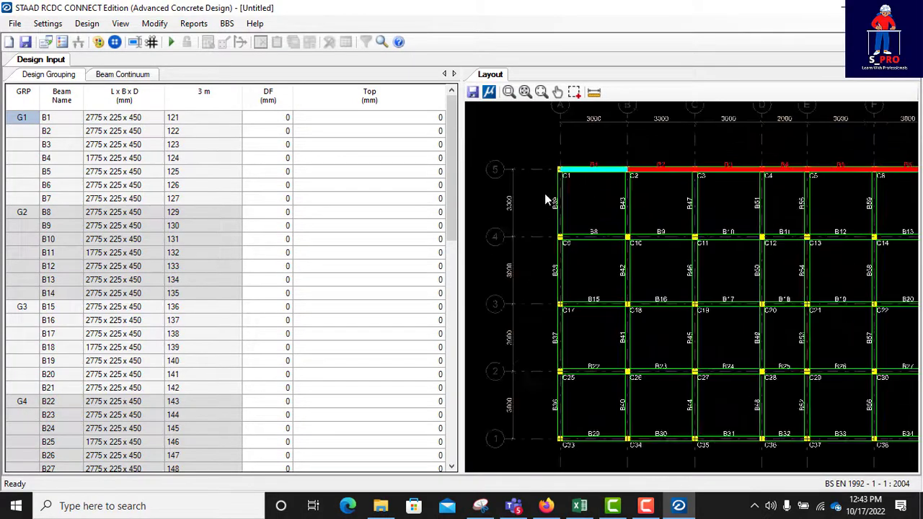
scroll(581, 188, up, 1)
scroll(556, 190, down, 1)
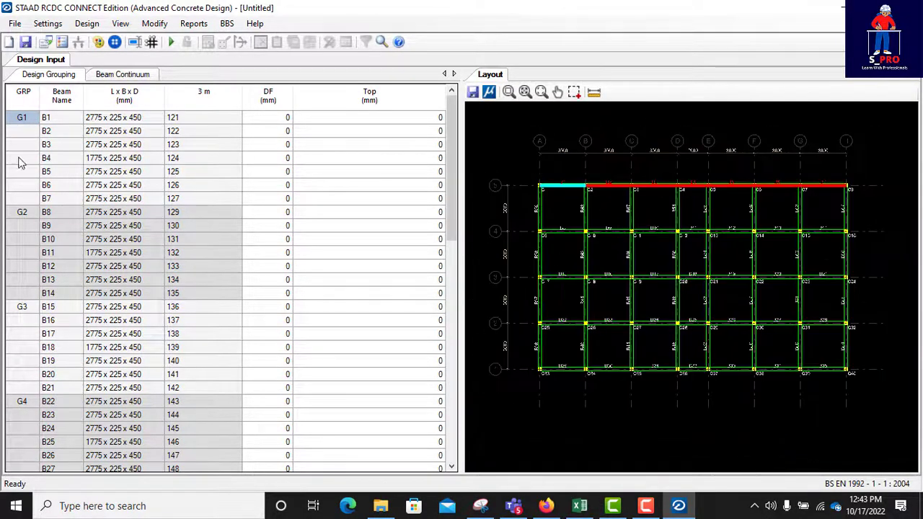
click(154, 23)
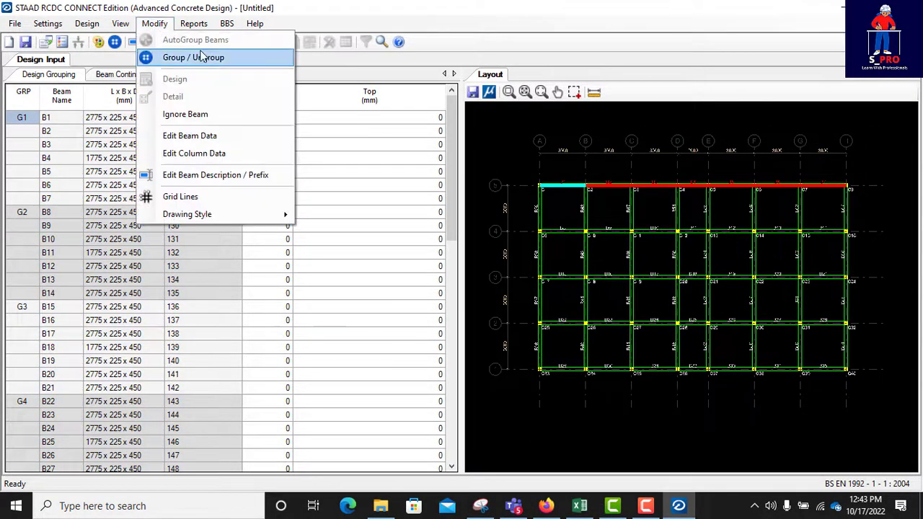
click(202, 177)
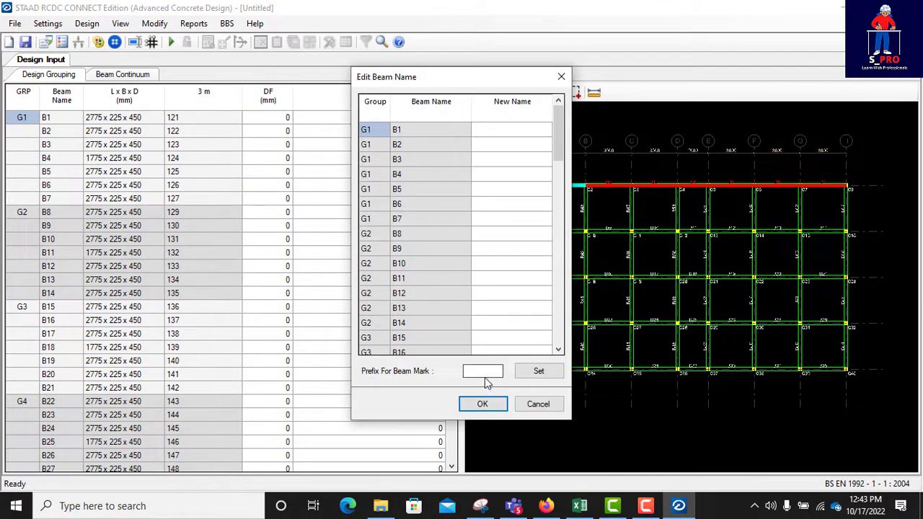
click(488, 371)
text(BEAM)
click(538, 370)
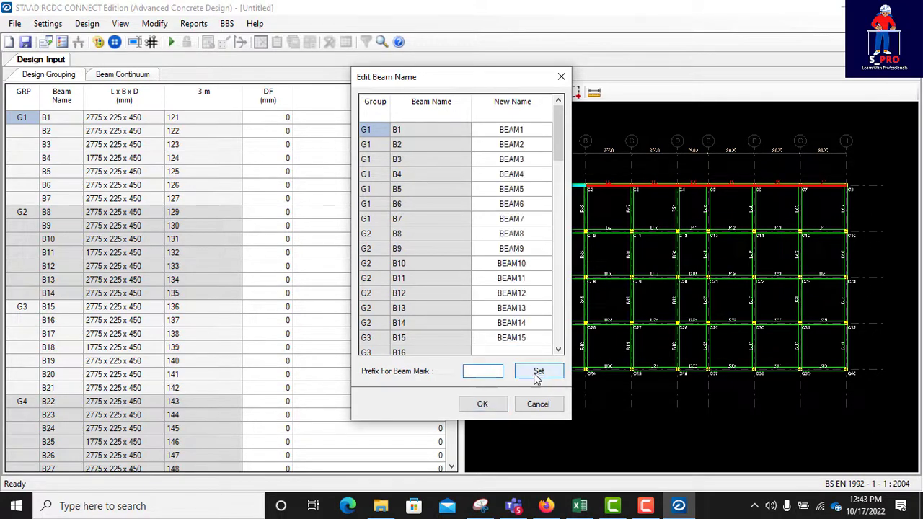
click(482, 406)
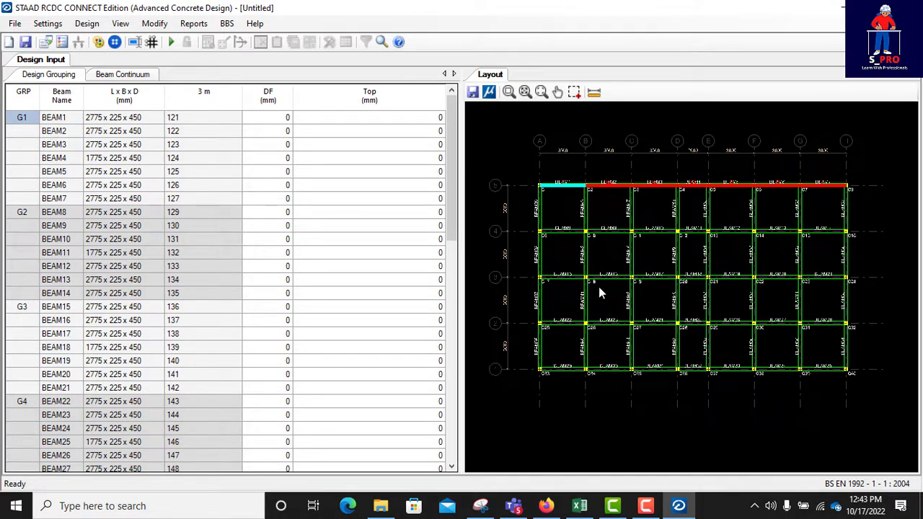
- Highlight groups G1, G2, G3 and G4 on the layout in turn
click(19, 119)
click(24, 120)
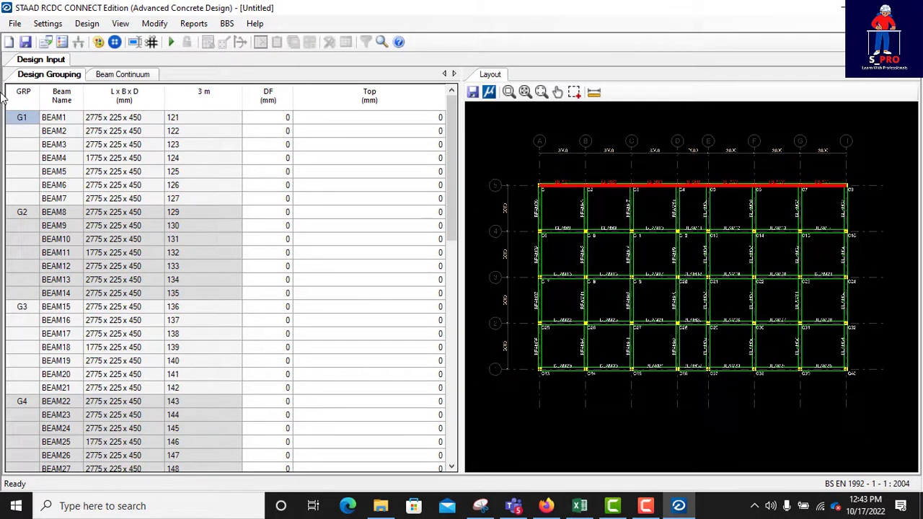
click(22, 214)
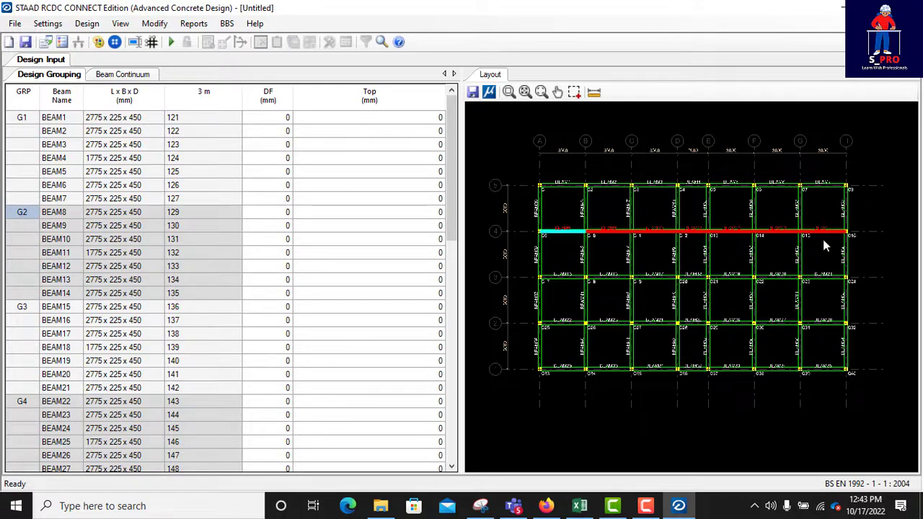
click(22, 309)
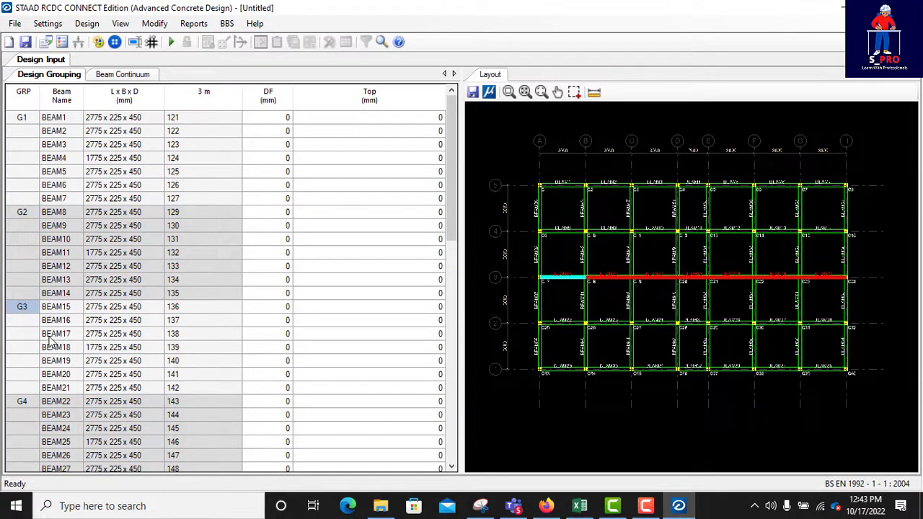
click(22, 403)
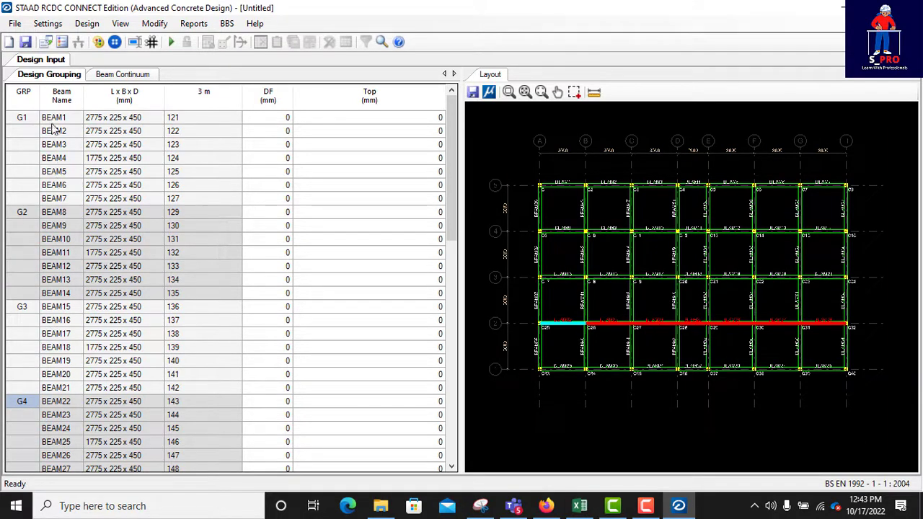
click(23, 119)
- Locate BEAM1 through BEAM7 of group G1 along the layout's top row
click(57, 118)
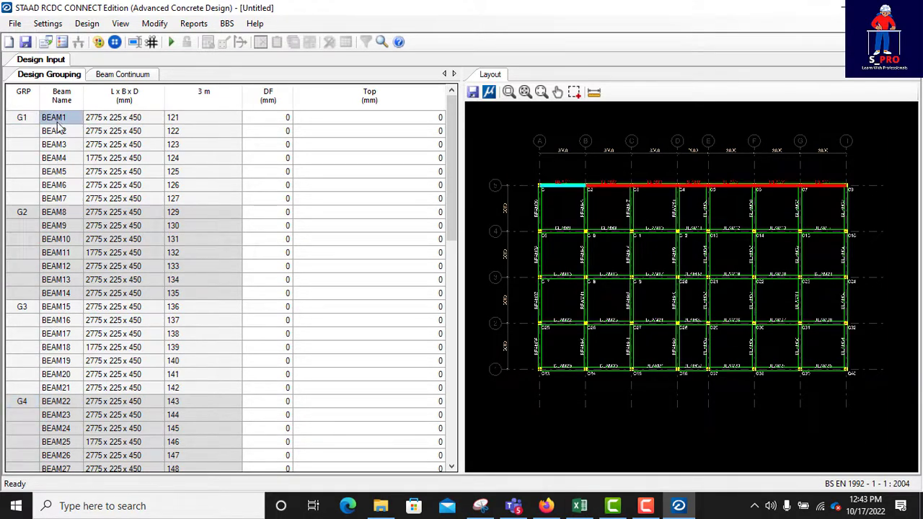
click(58, 132)
click(56, 145)
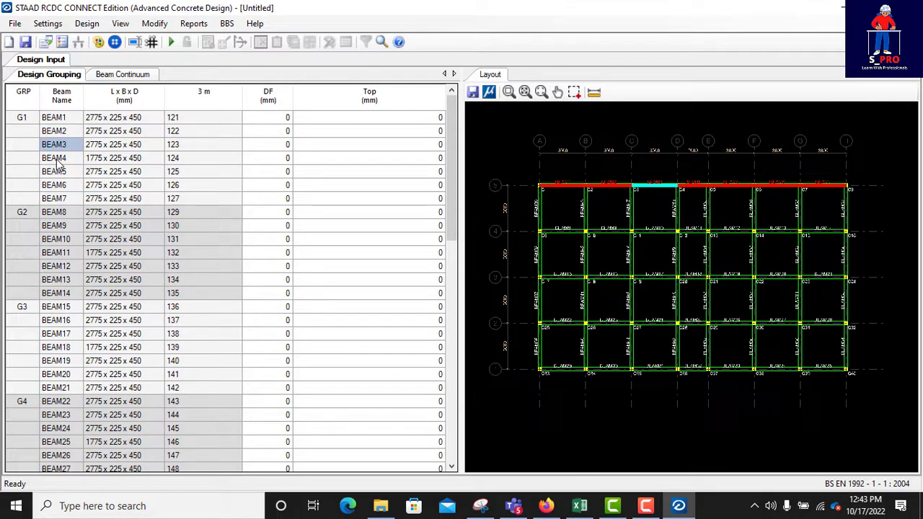
click(56, 158)
click(56, 172)
click(56, 186)
click(59, 199)
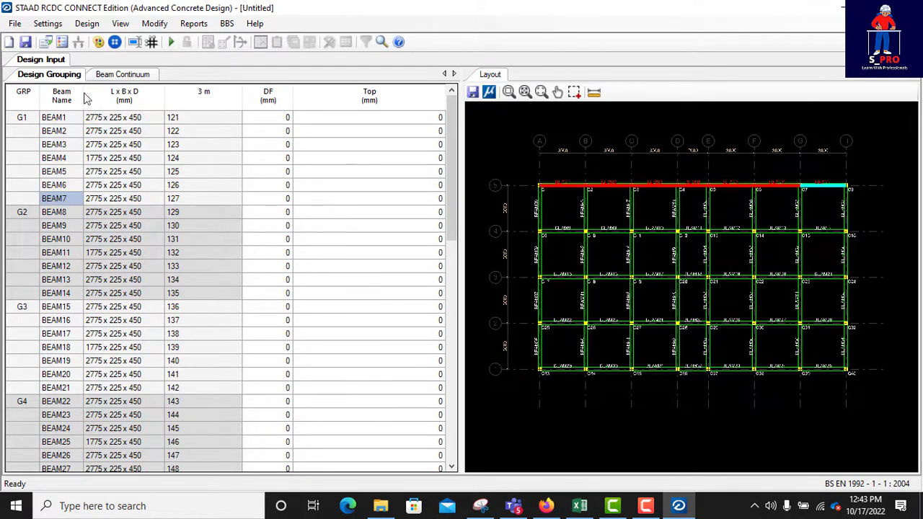
click(48, 24)
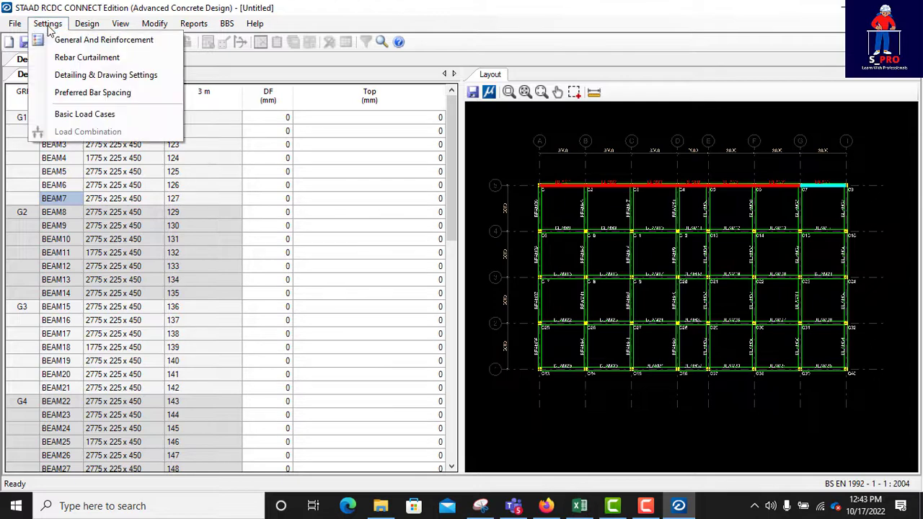
- Set C25/30 concrete, Fy410 steel and 30 mm clear cover in General And Reinforcement
click(106, 45)
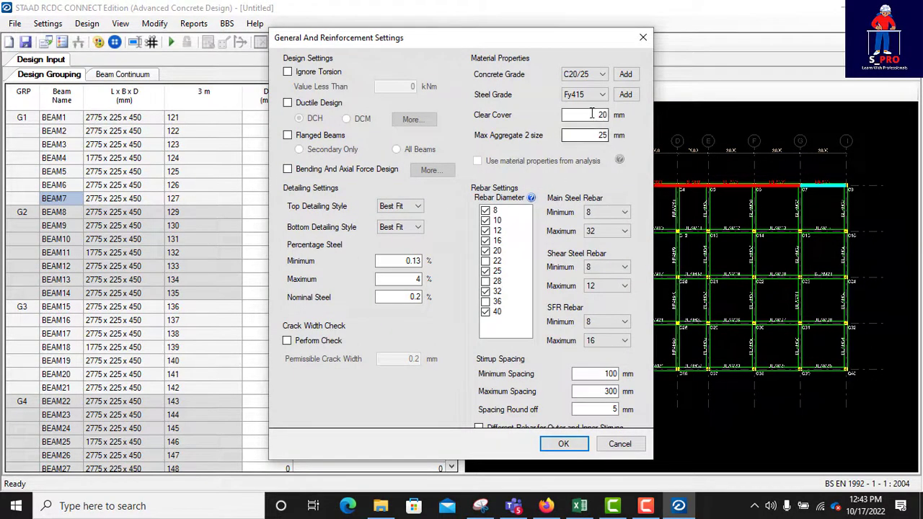
click(601, 79)
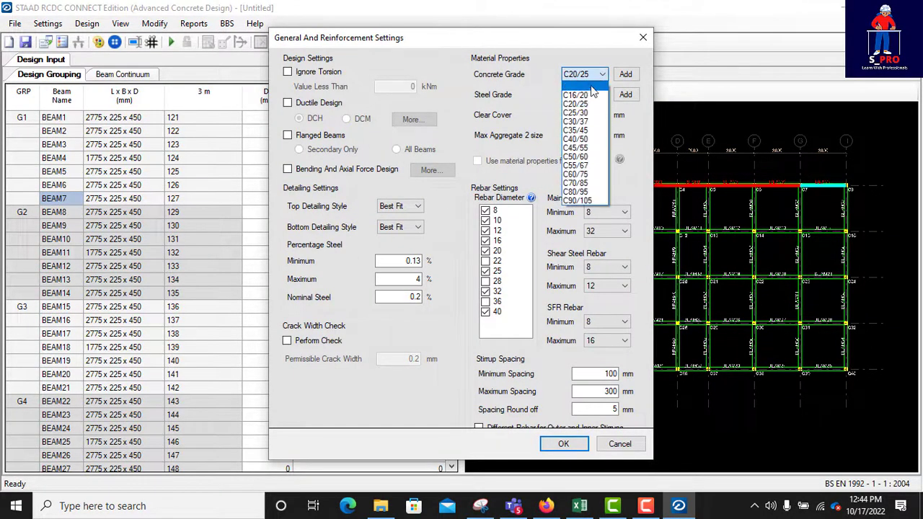
click(582, 113)
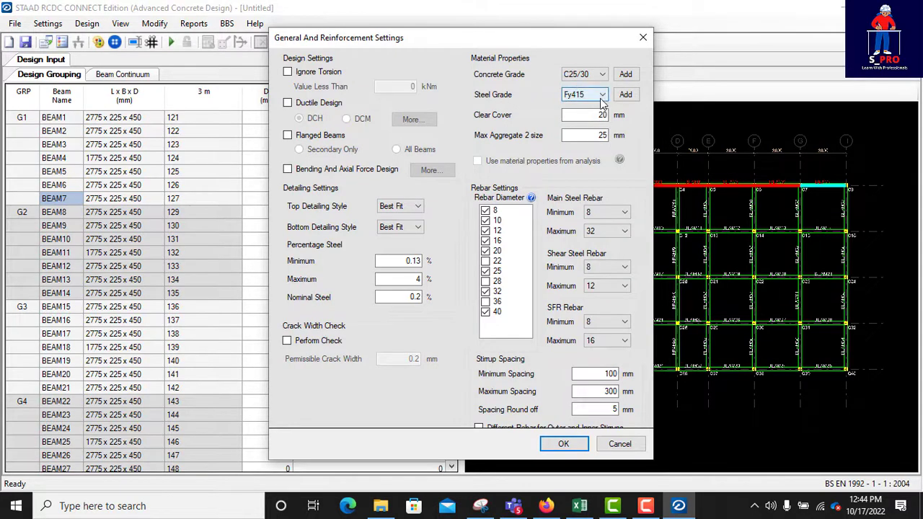
click(573, 94)
click(566, 108)
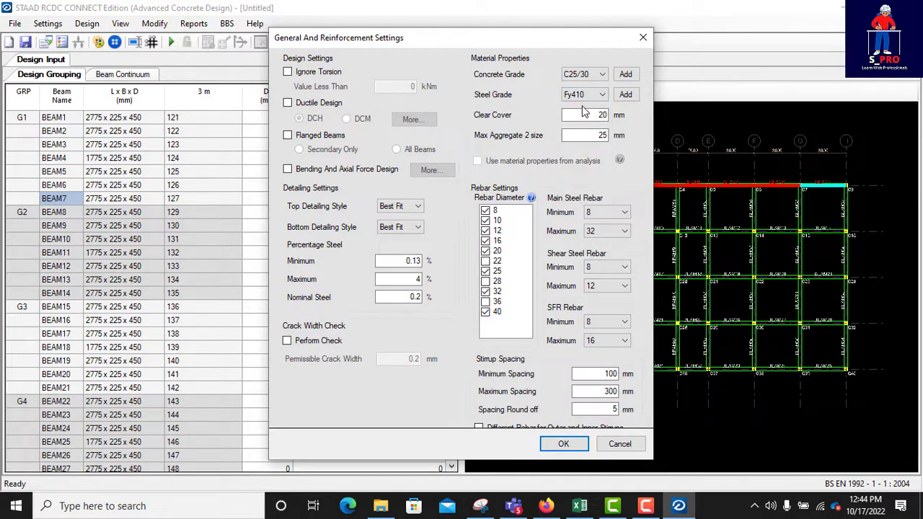
click(586, 113)
drag(595, 115, 618, 124)
- Set main bar diameters 12–16 and shear bar diameters 10–12
click(605, 211)
click(600, 240)
click(601, 233)
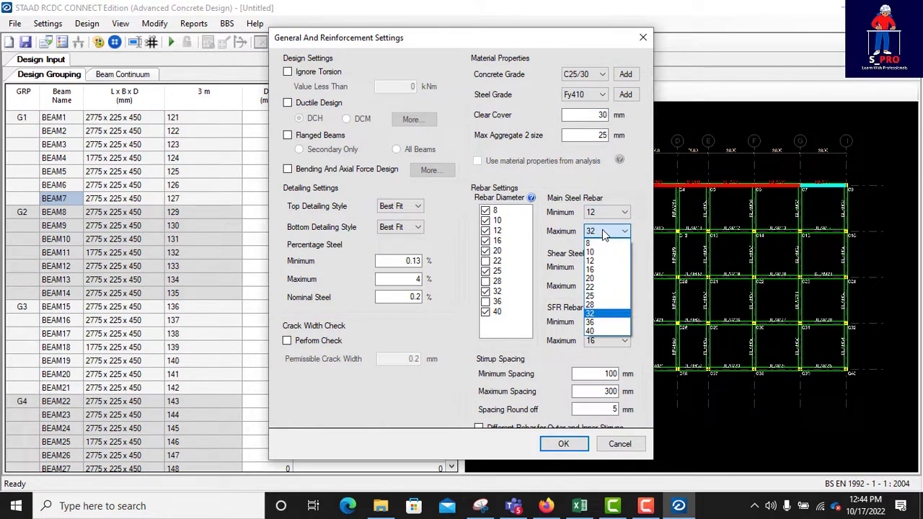
click(596, 274)
click(598, 268)
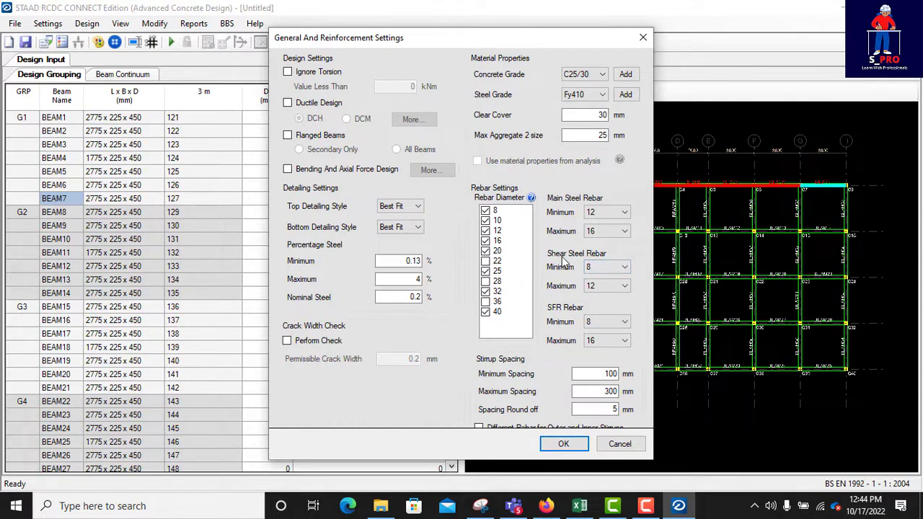
click(596, 268)
click(590, 288)
click(589, 286)
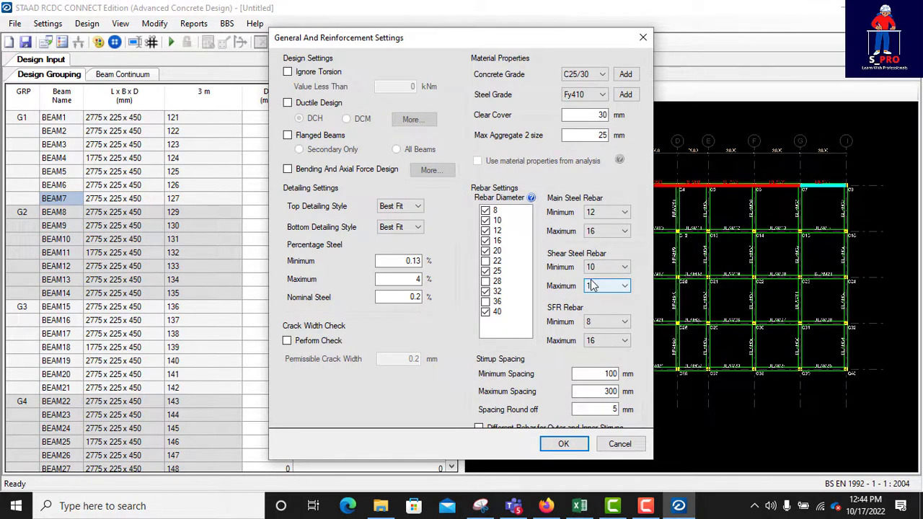
click(611, 288)
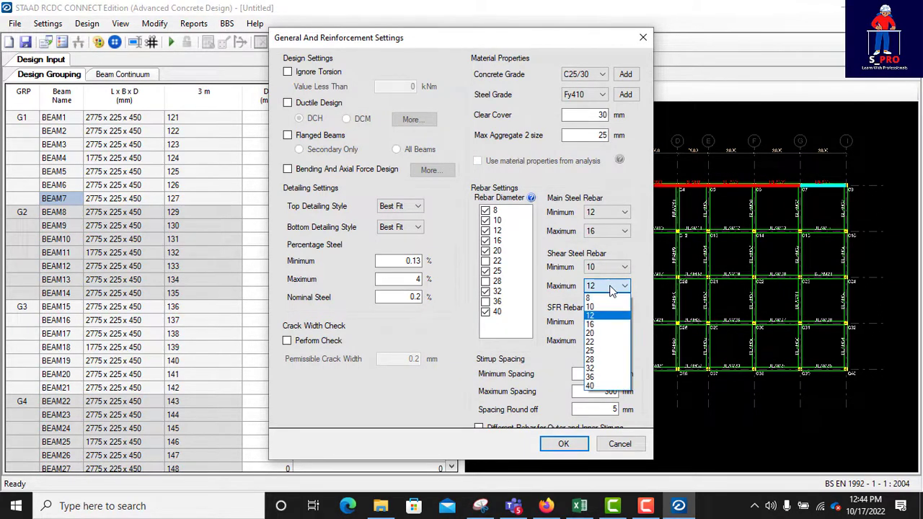
click(611, 289)
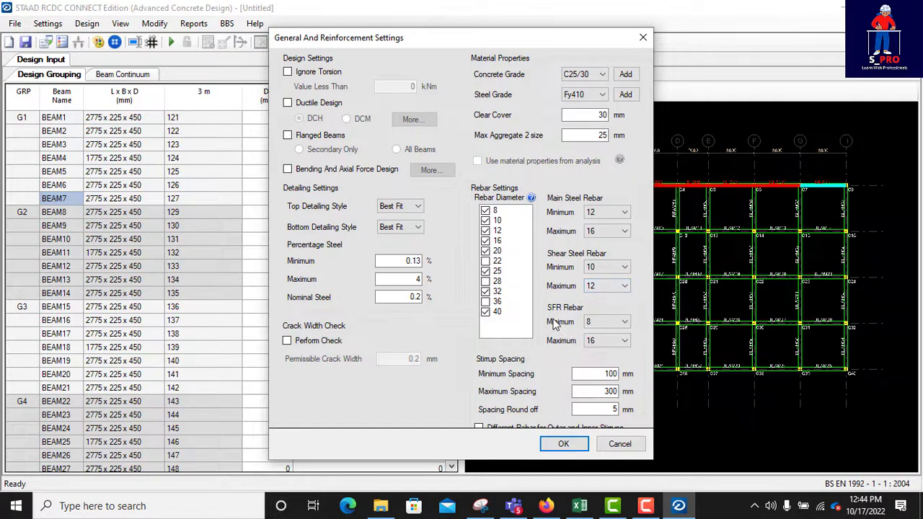
- Set SFR bar minimum 12 and stirrup spacing 150–225 mm, then apply the settings
click(611, 322)
click(593, 352)
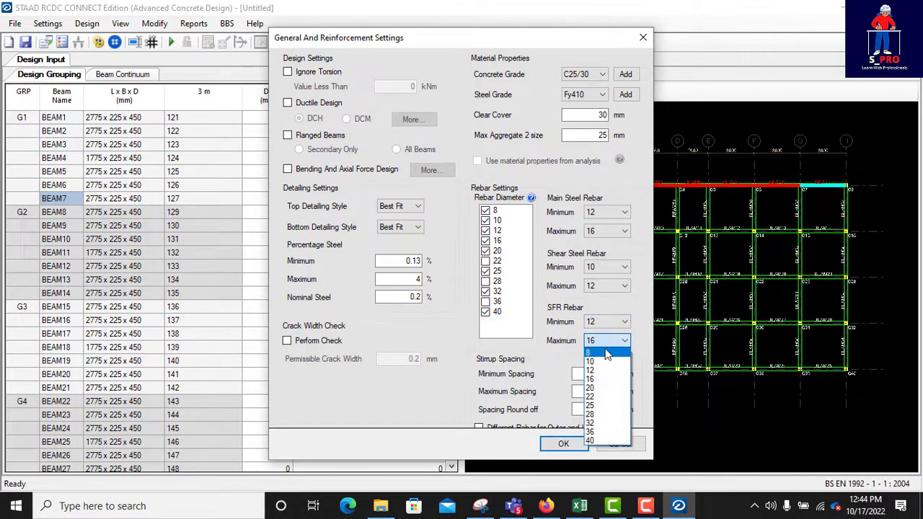
click(605, 341)
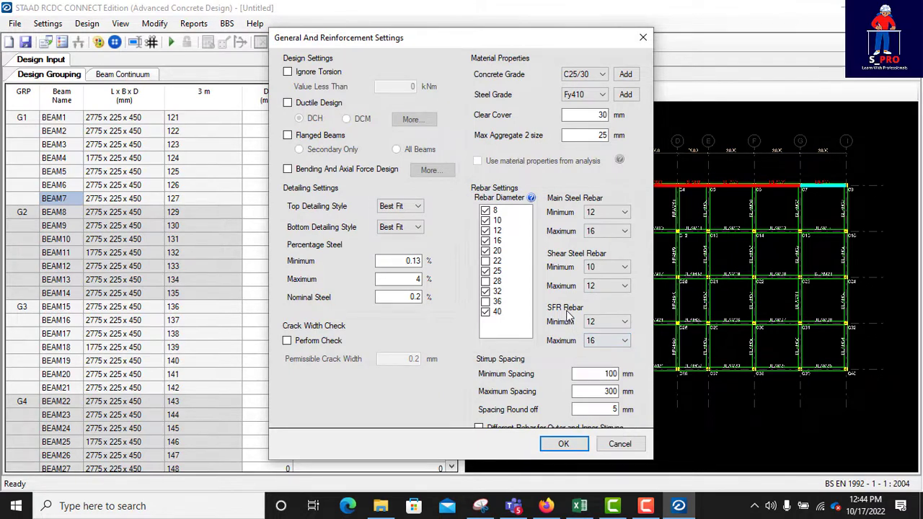
double_click(605, 374)
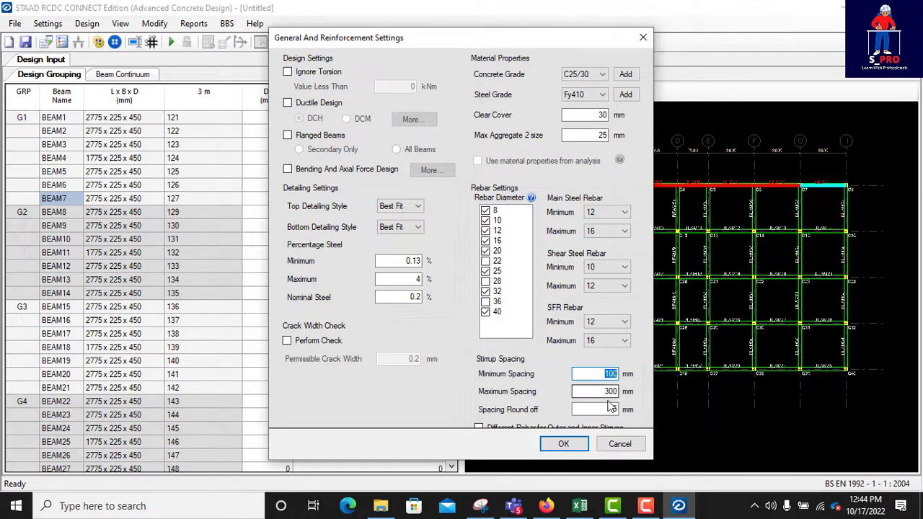
text(15)
double_click(611, 391)
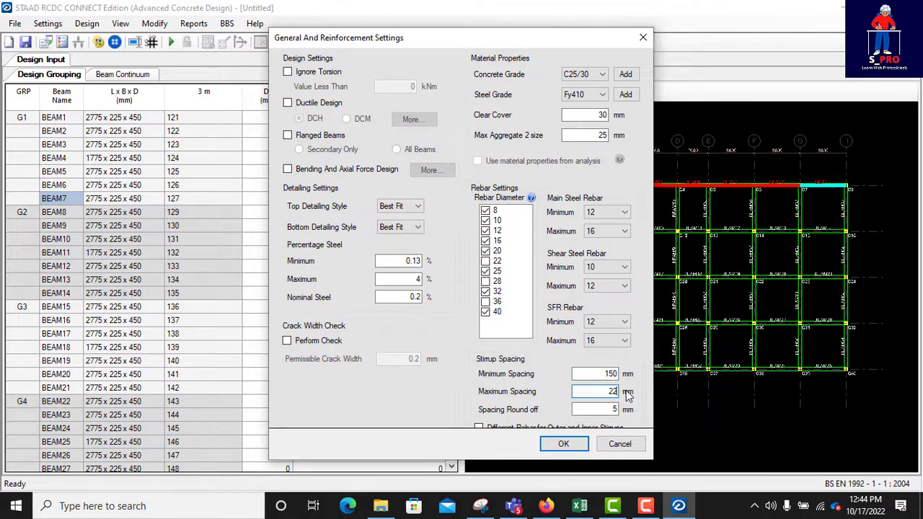
click(551, 447)
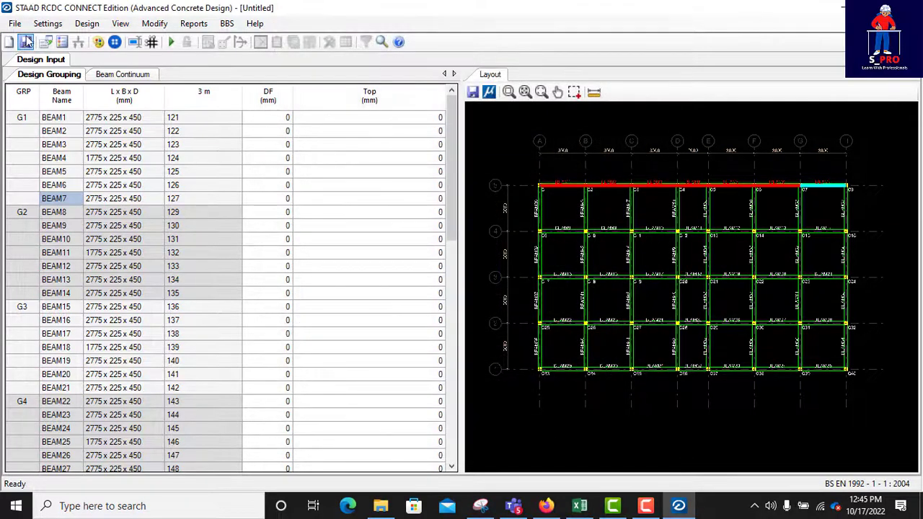
- Accept the Rebar Curtailment settings without changes
click(46, 23)
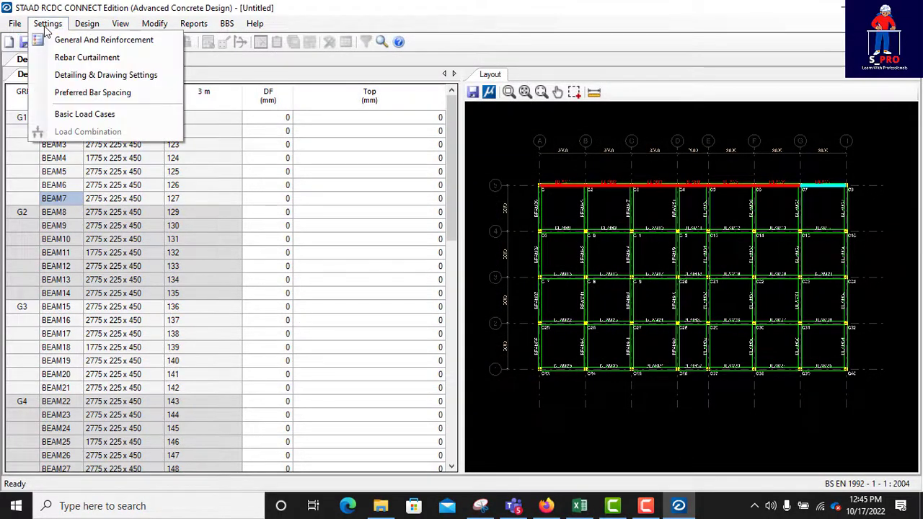
click(87, 58)
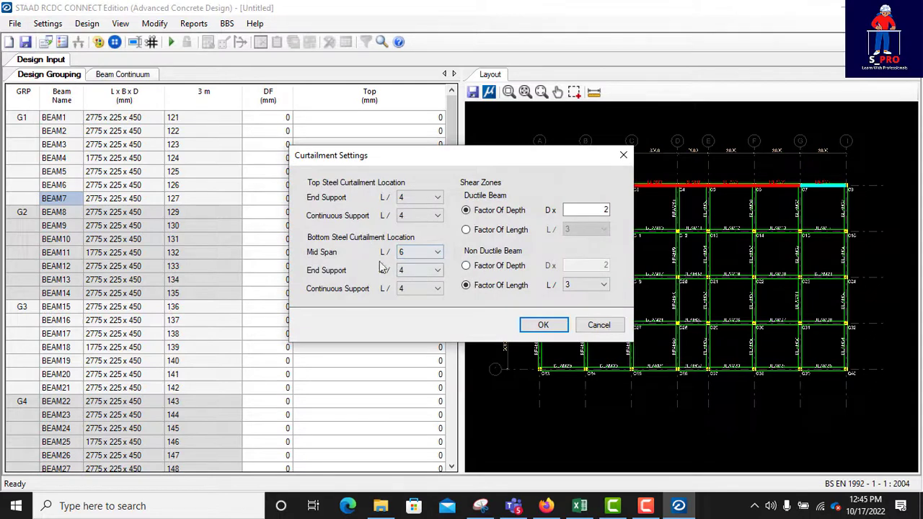
click(543, 325)
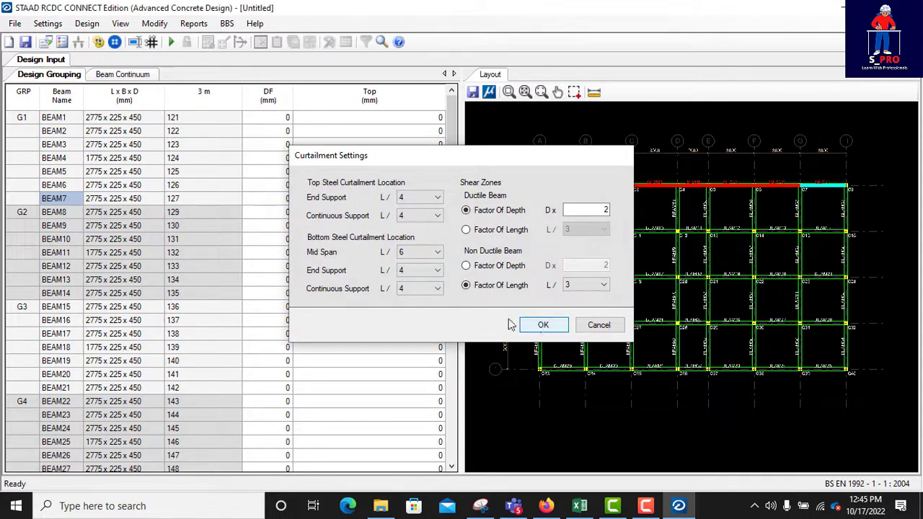
- In Rebar Mark Manager, change the rebar prefix from T to H for main, shear and SFR bars
click(50, 24)
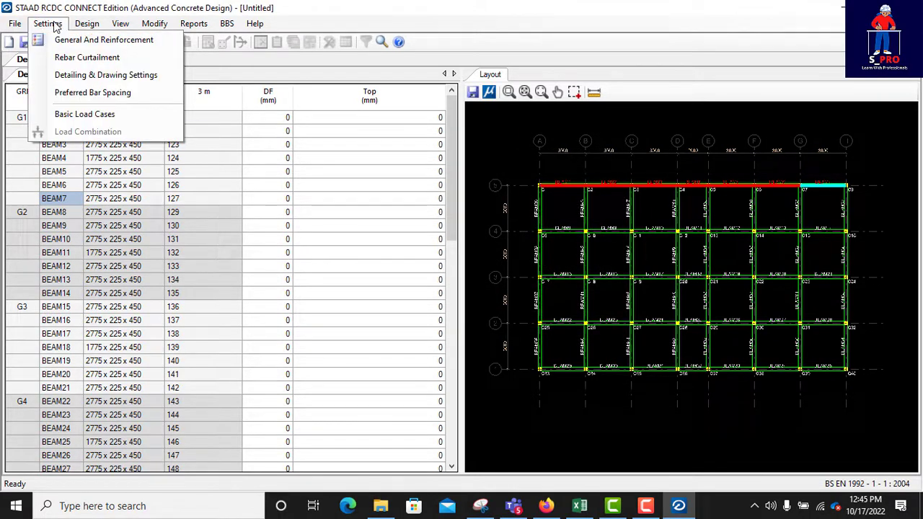
click(87, 75)
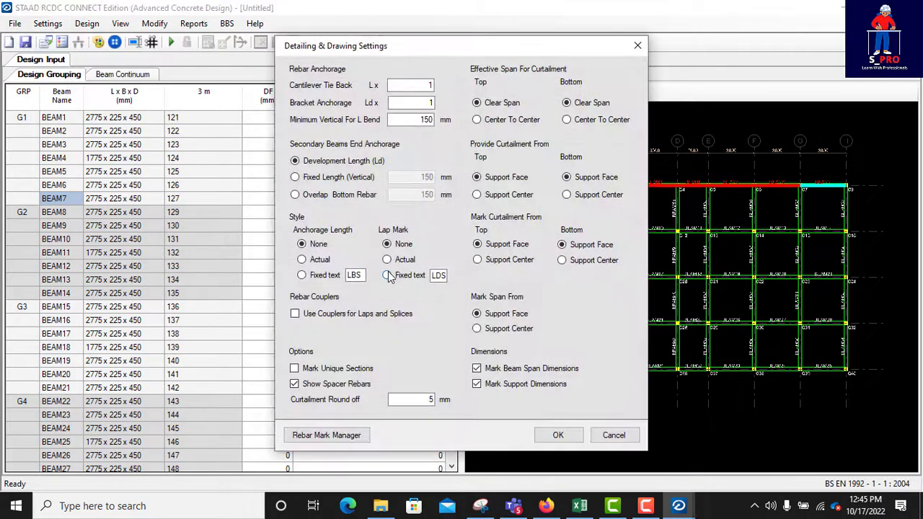
click(339, 433)
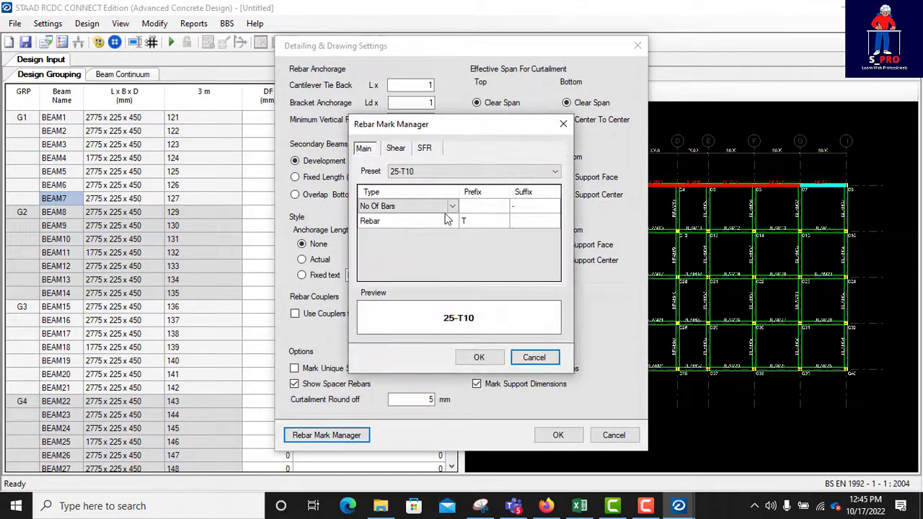
click(483, 223)
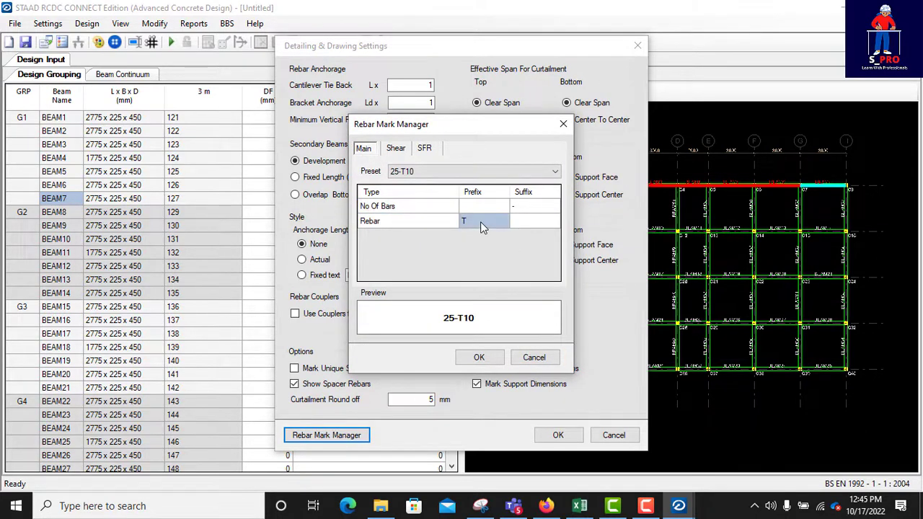
text(H)
click(396, 149)
click(473, 237)
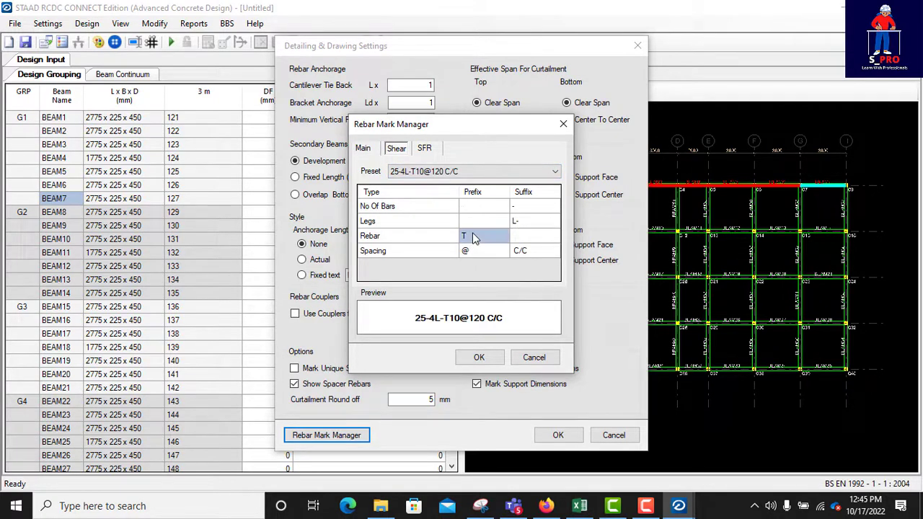
text(H)
click(425, 149)
click(474, 222)
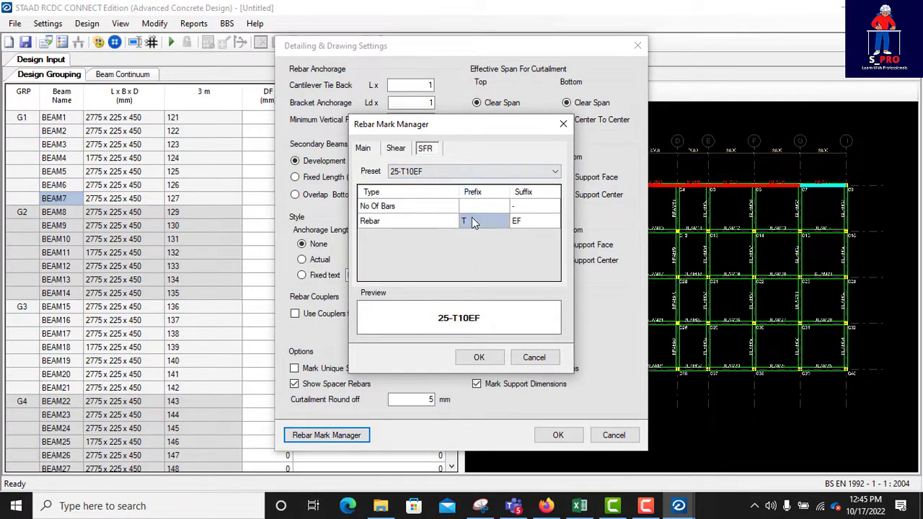
text(H)
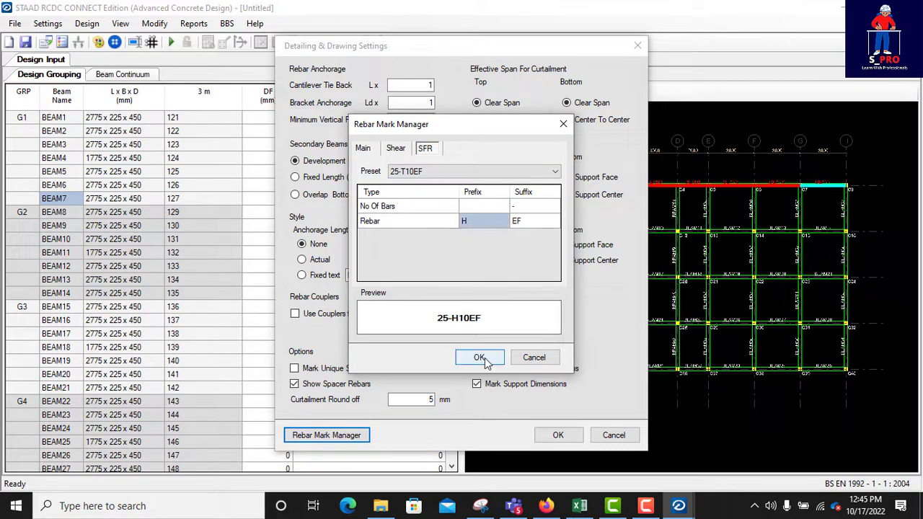
click(479, 357)
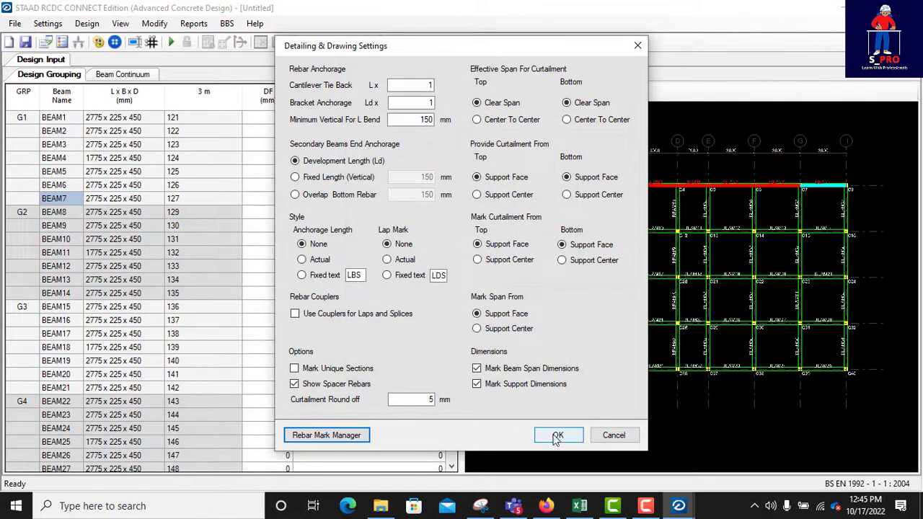
click(555, 435)
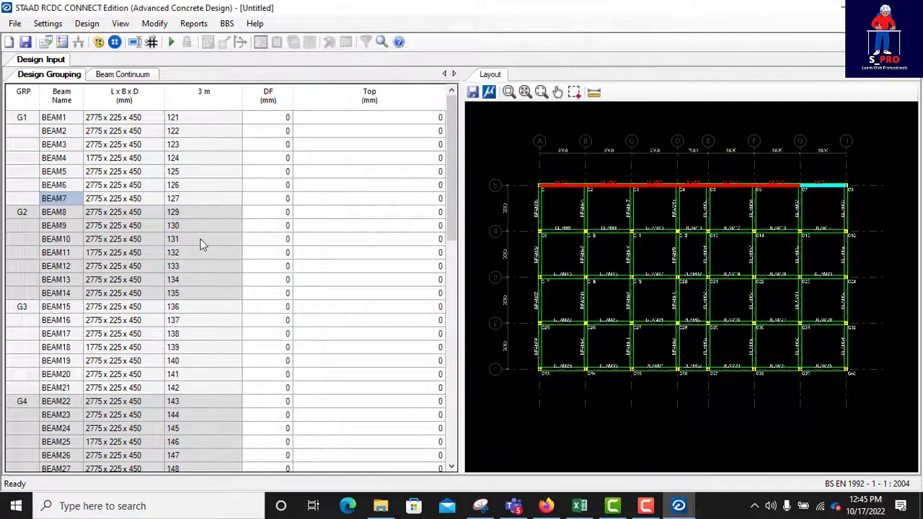
- In Basic Load Cases, set LOAD 1 to LOAD 4 as Dead Load
click(48, 24)
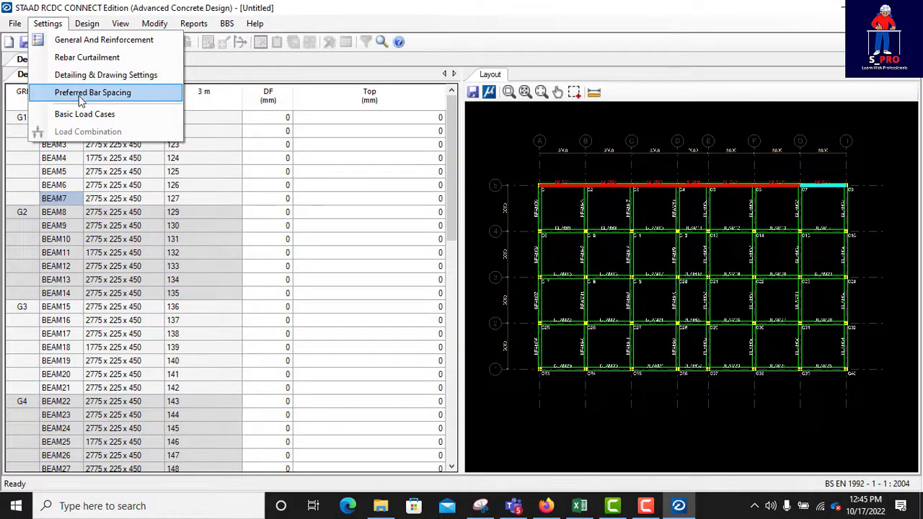
click(74, 117)
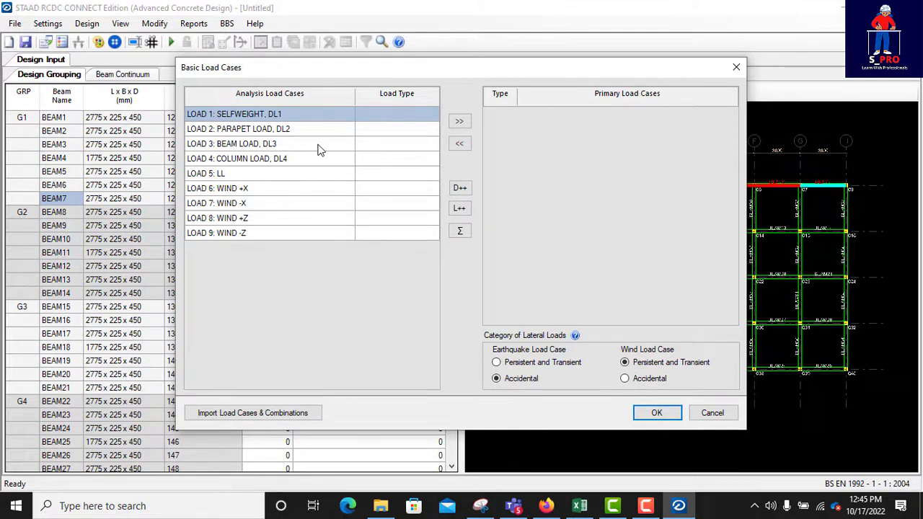
click(410, 113)
click(432, 116)
click(396, 127)
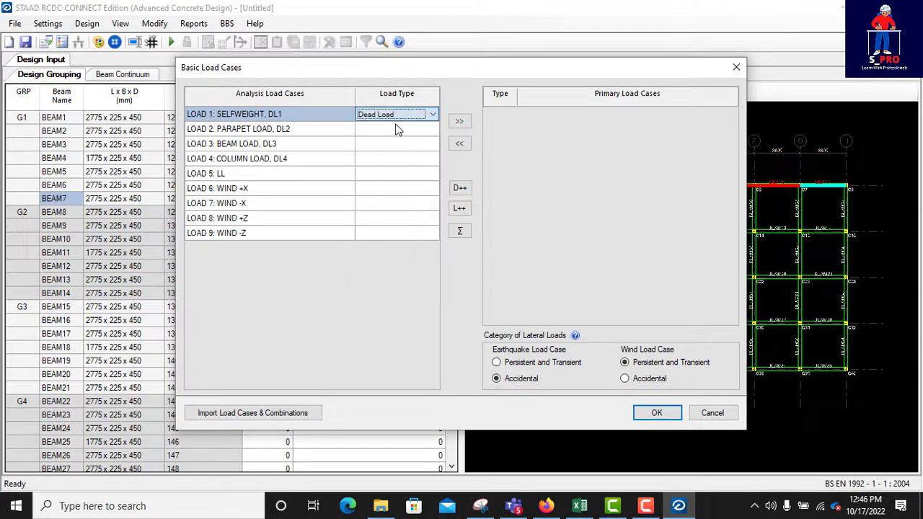
click(424, 133)
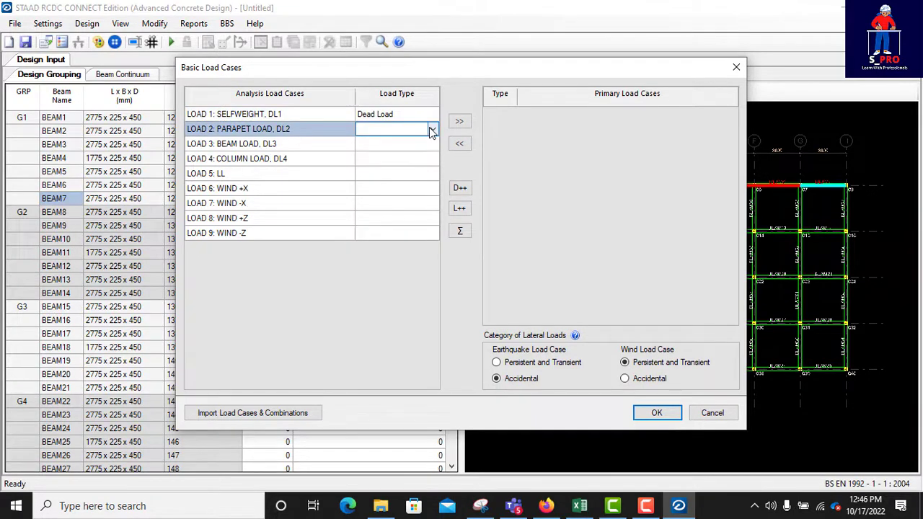
click(433, 131)
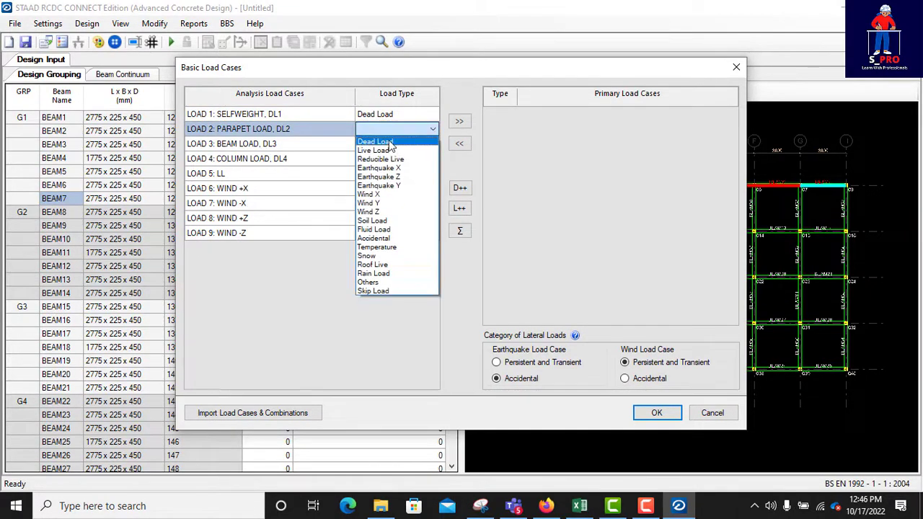
click(389, 143)
click(428, 143)
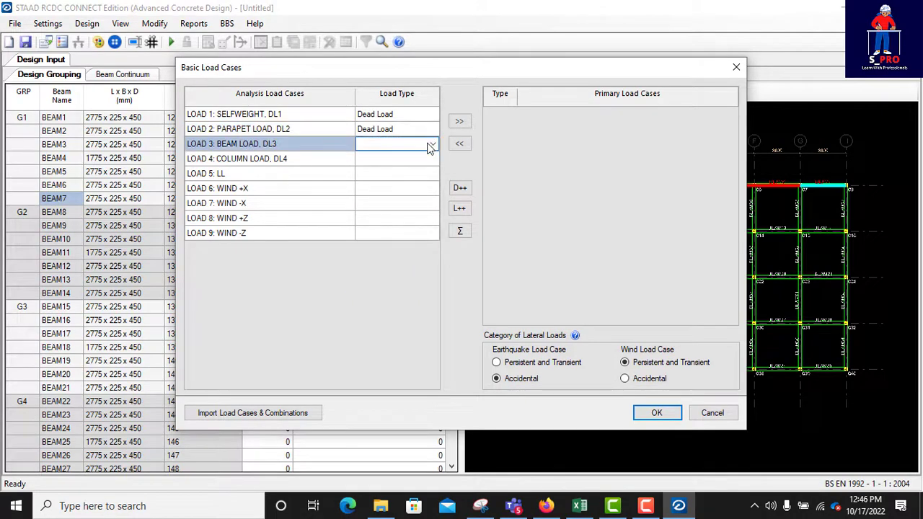
click(431, 144)
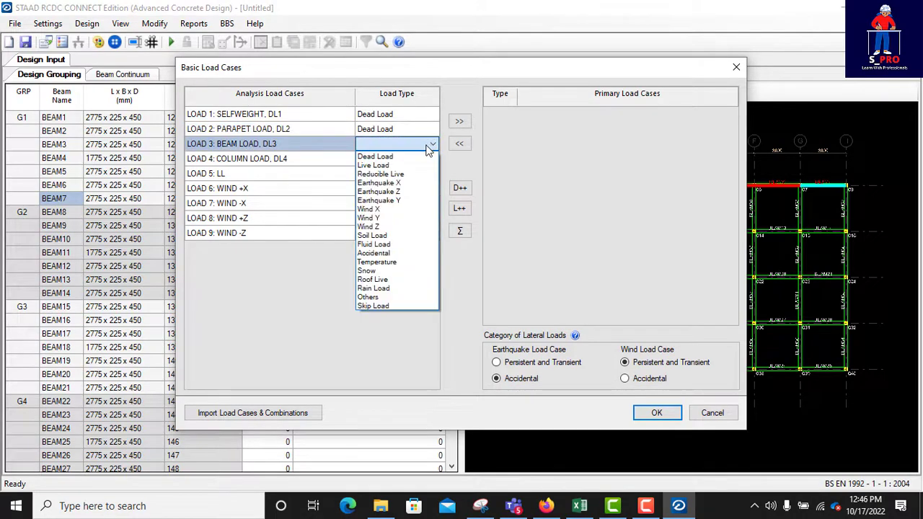
click(375, 156)
click(431, 161)
click(431, 160)
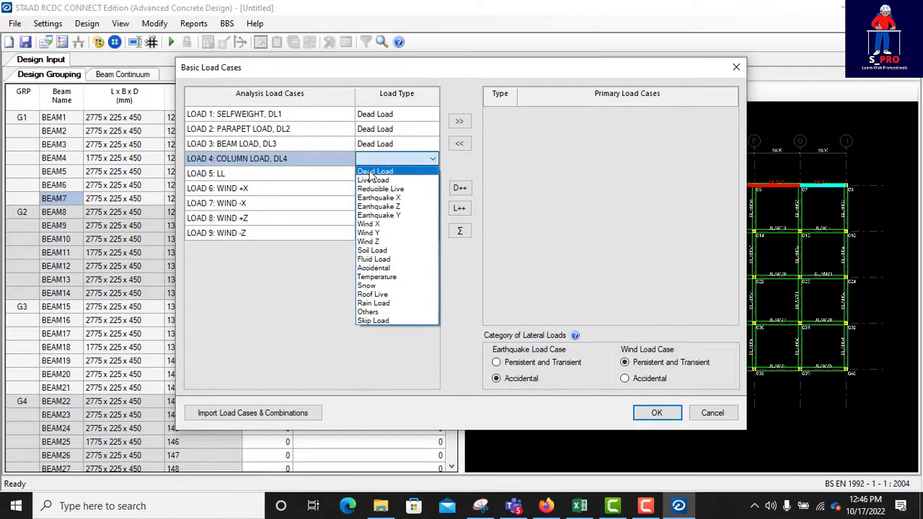
click(374, 172)
- Set LOAD 5 as Live Load, LOAD 6–7 as Wind X and LOAD 8–9 as Wind Z
click(415, 175)
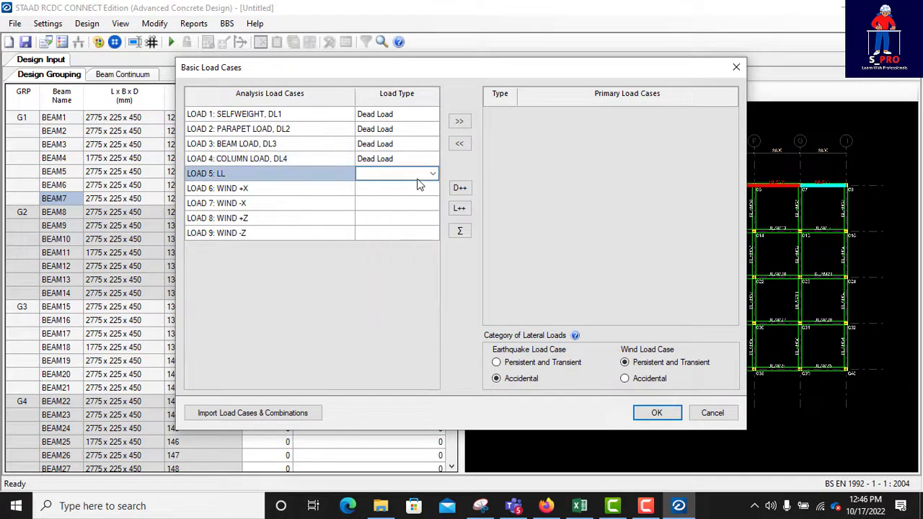
click(431, 176)
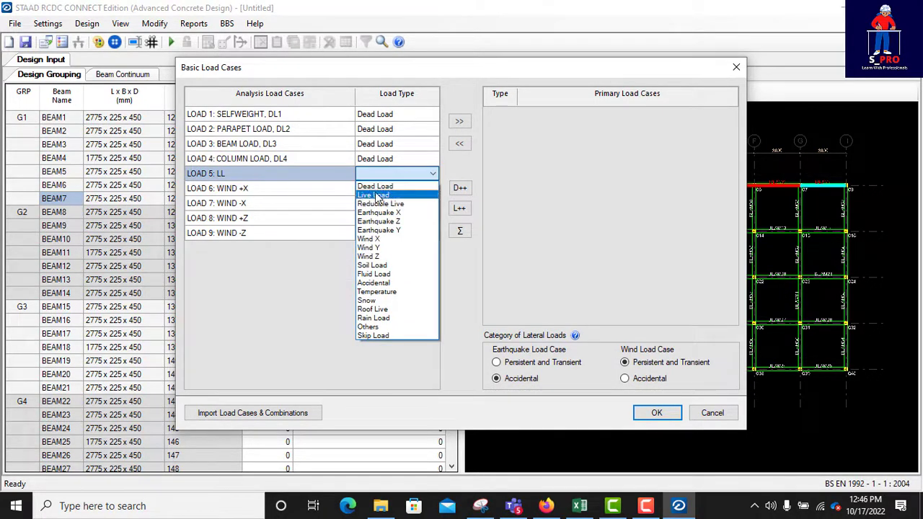
click(375, 196)
click(407, 192)
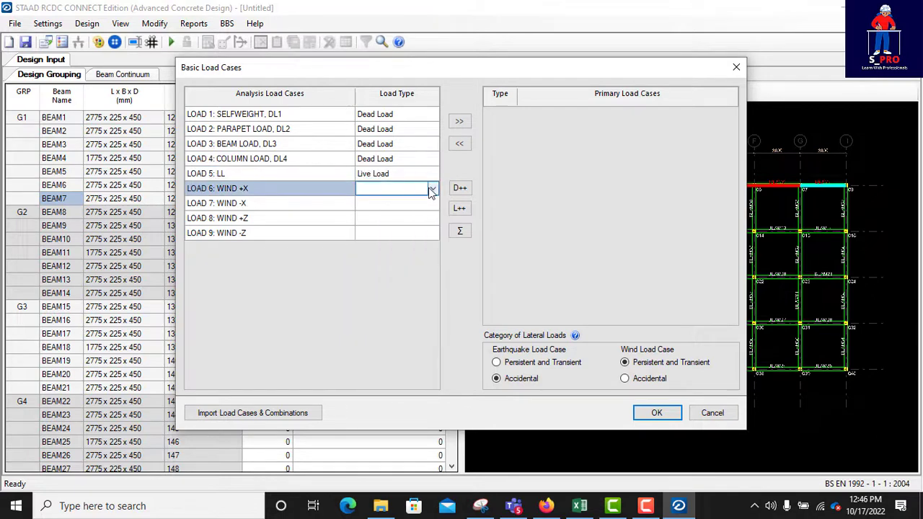
click(432, 188)
click(374, 256)
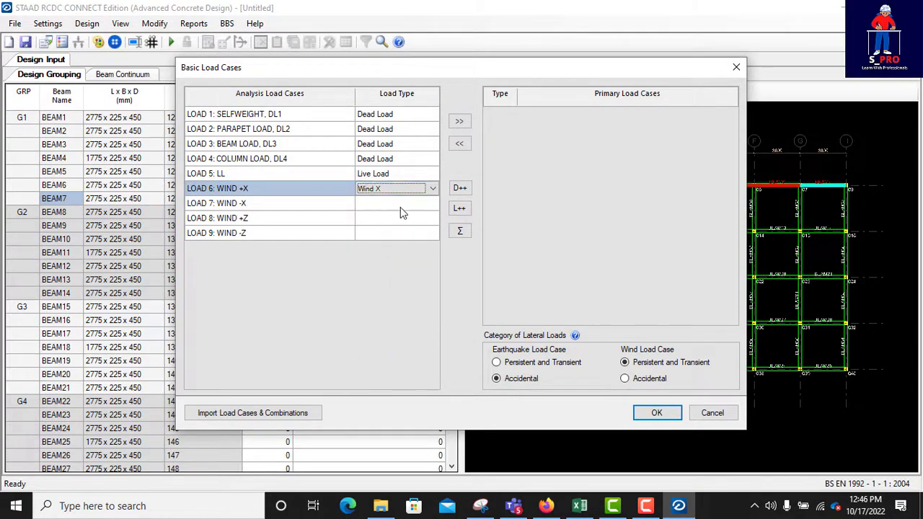
click(401, 206)
click(431, 204)
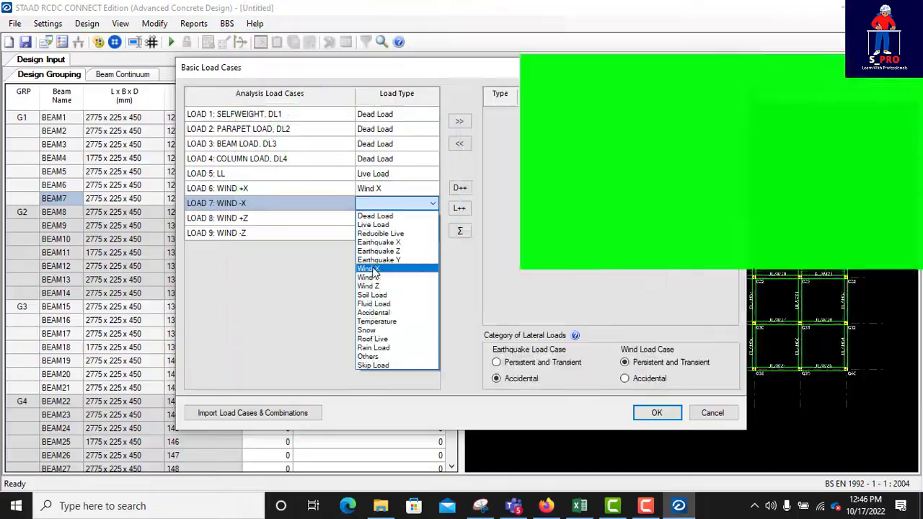
click(369, 268)
click(418, 218)
click(433, 219)
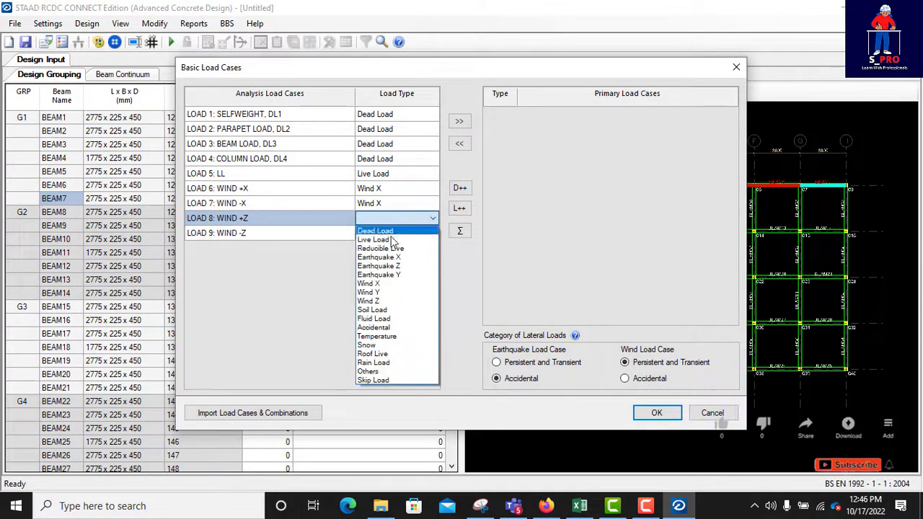
click(379, 297)
click(427, 234)
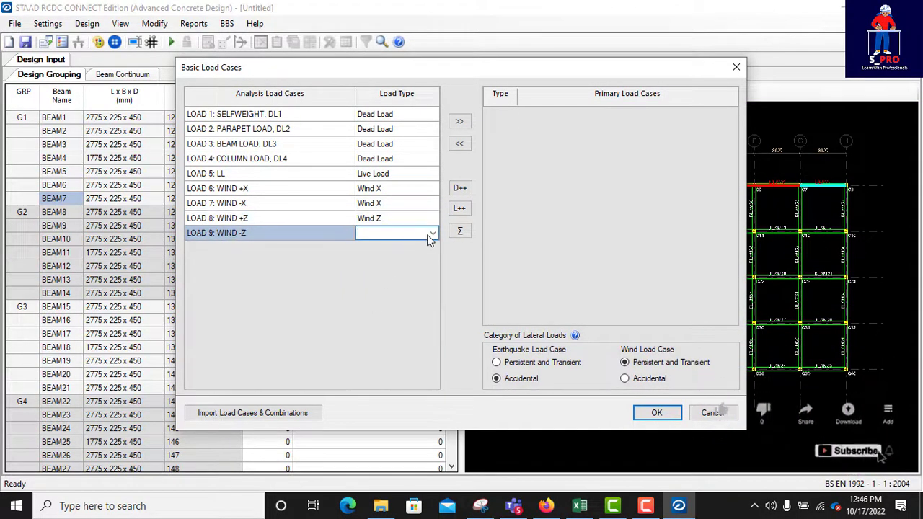
click(433, 233)
click(379, 317)
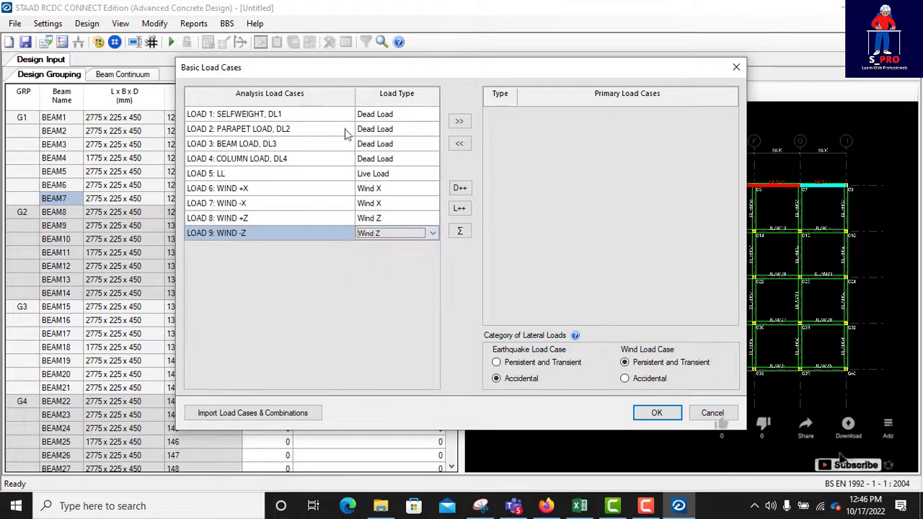
- Select all nine load cases and add them as primary load cases
drag(336, 116, 383, 220)
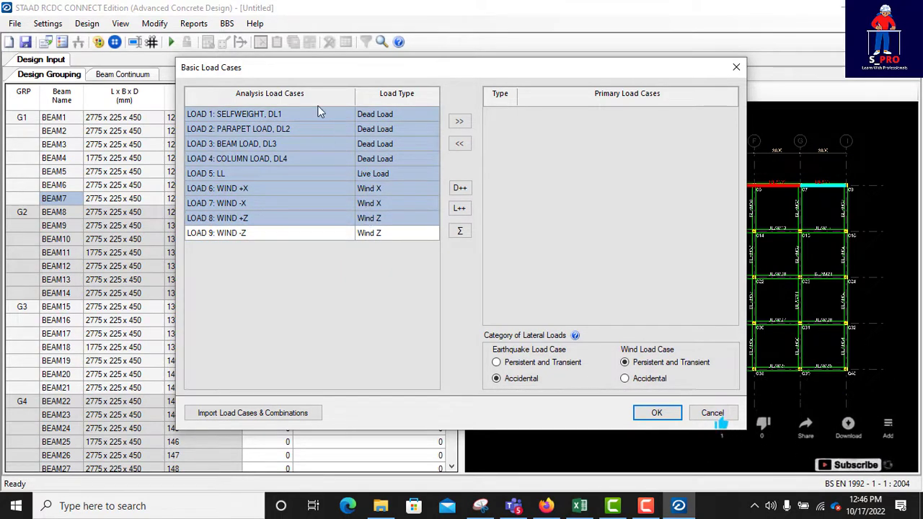
drag(325, 114, 357, 233)
click(459, 122)
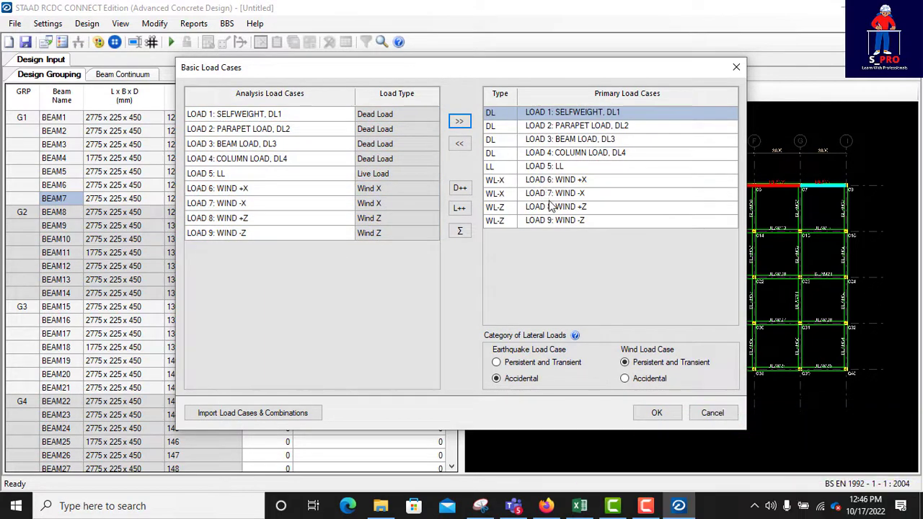
- Import combinations 10 to 39 from the analysis and review the linear combination list
click(653, 412)
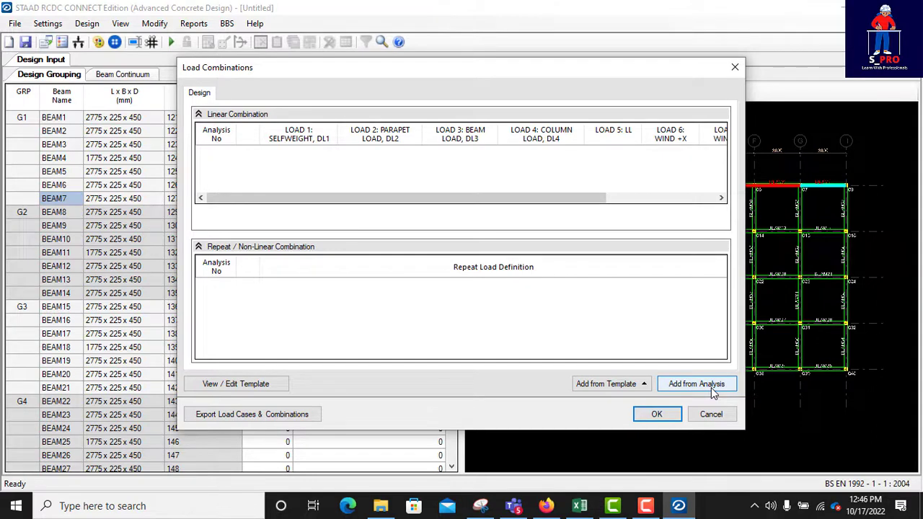
click(712, 390)
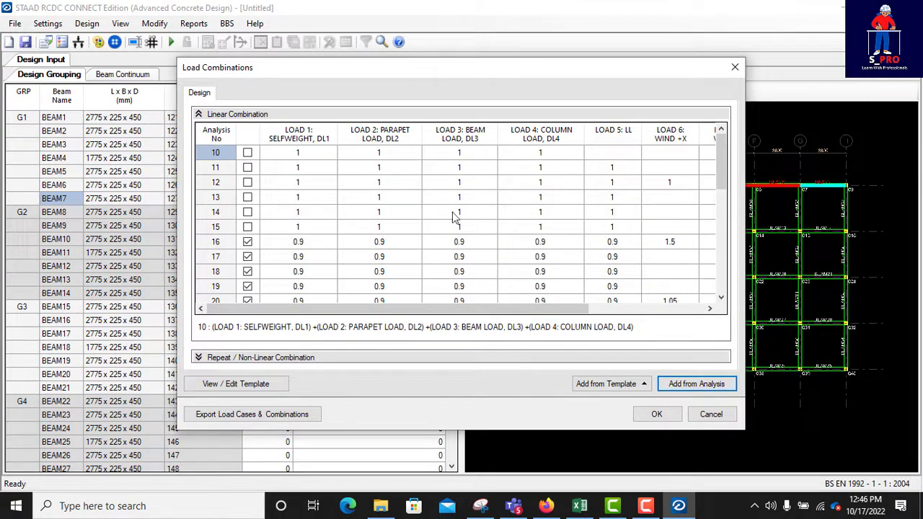
scroll(294, 166, down, 7)
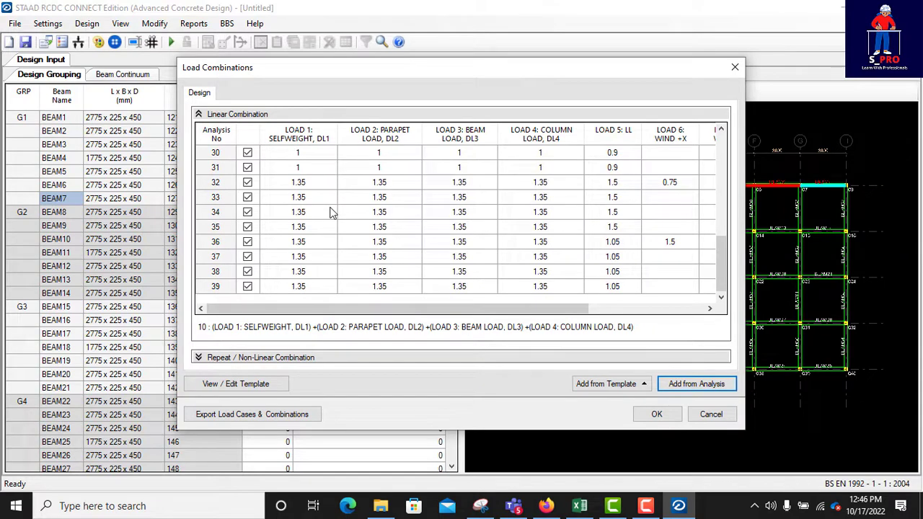
scroll(334, 210, up, 7)
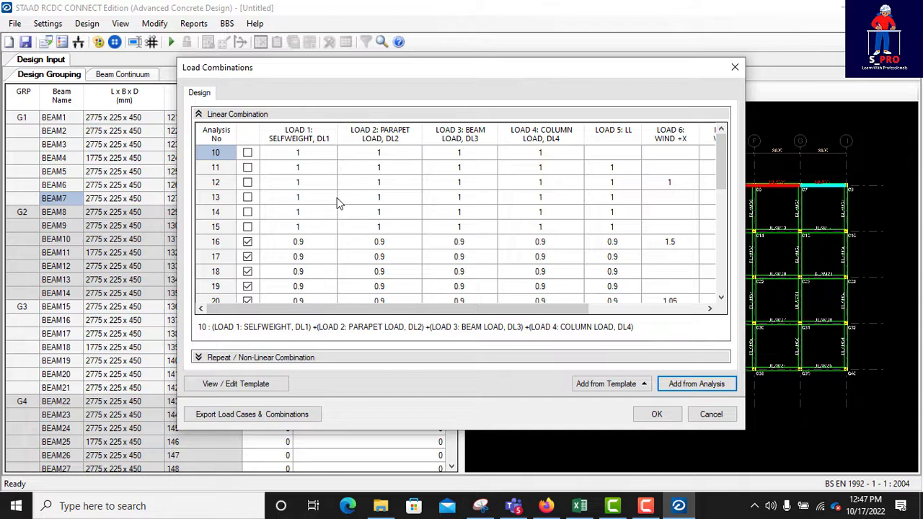
scroll(337, 197, down, 7)
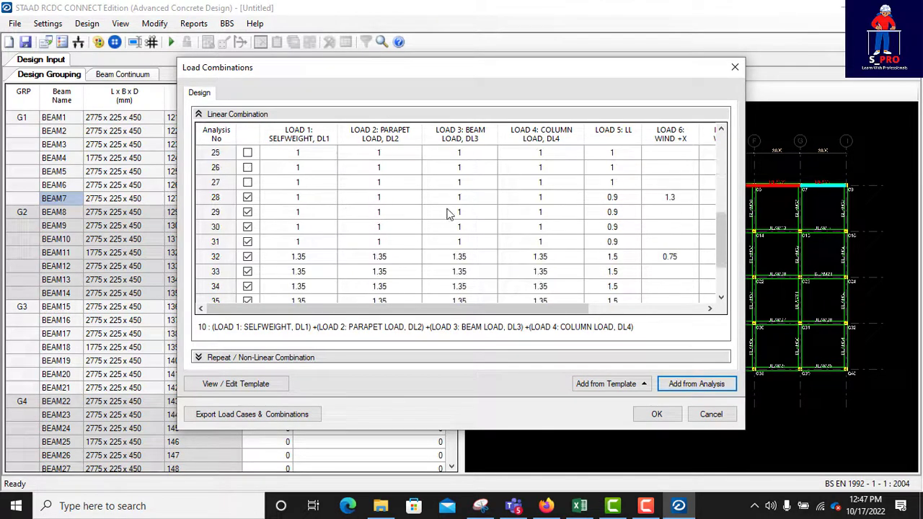
- Close Load Combinations and run Auto Design on all beams
click(656, 414)
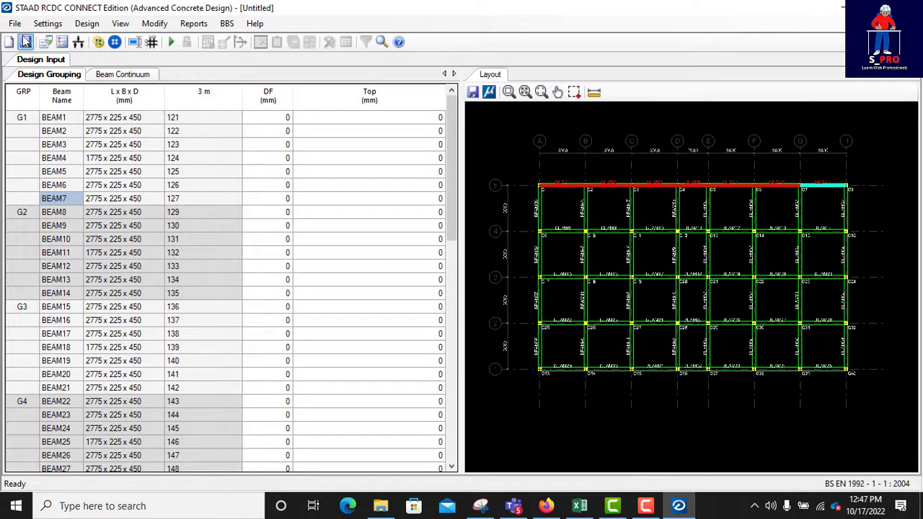
click(53, 23)
click(56, 25)
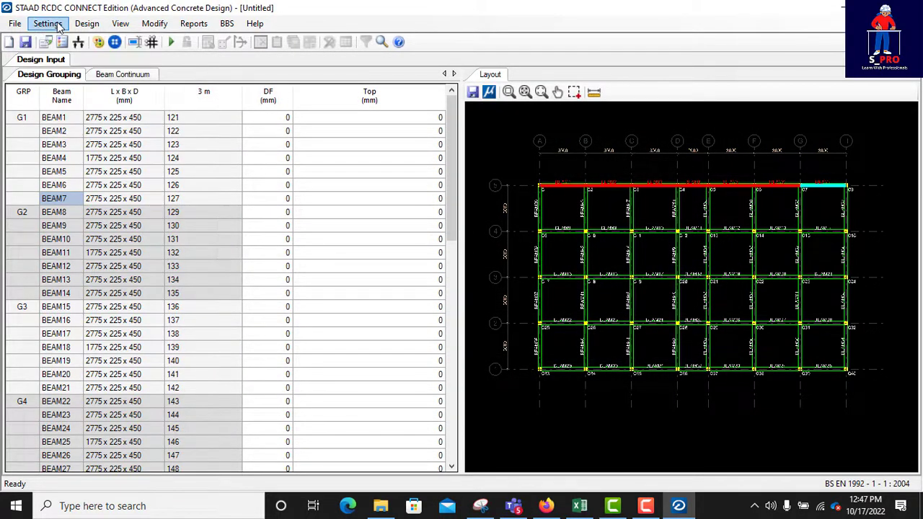
click(171, 44)
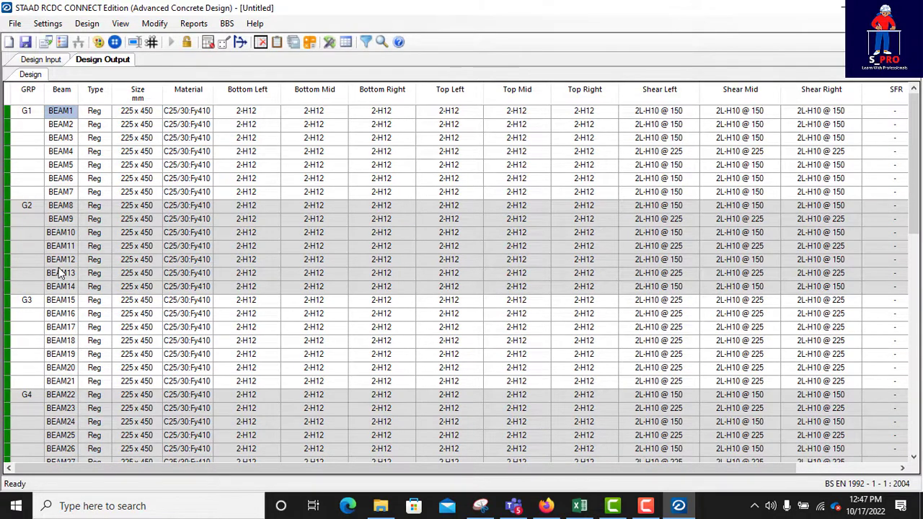
- Review the Design Output for groups G1–G11, then bring up the Reports list
scroll(56, 217, down, 9)
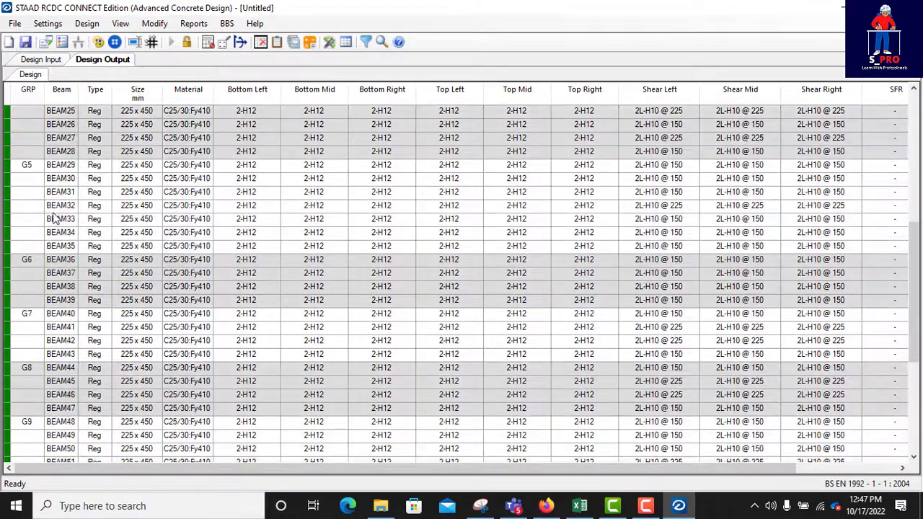
scroll(57, 220, down, 5)
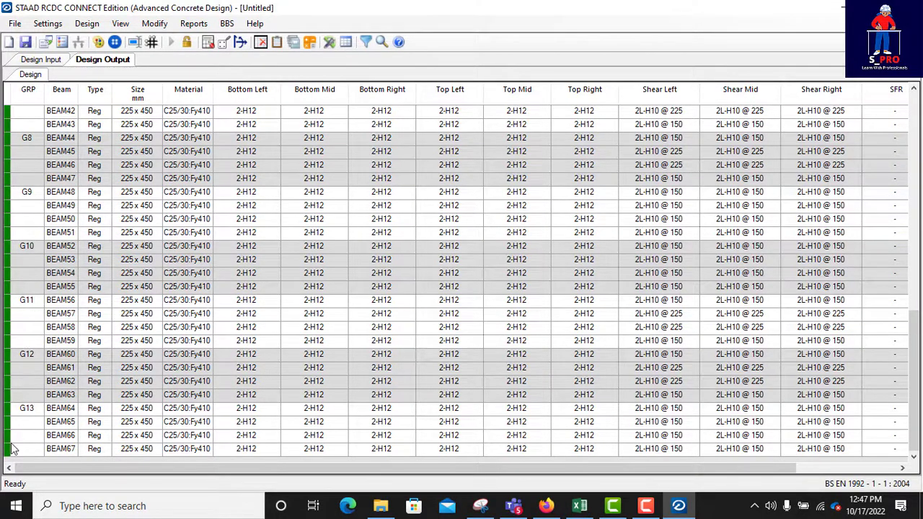
scroll(19, 354, up, 11)
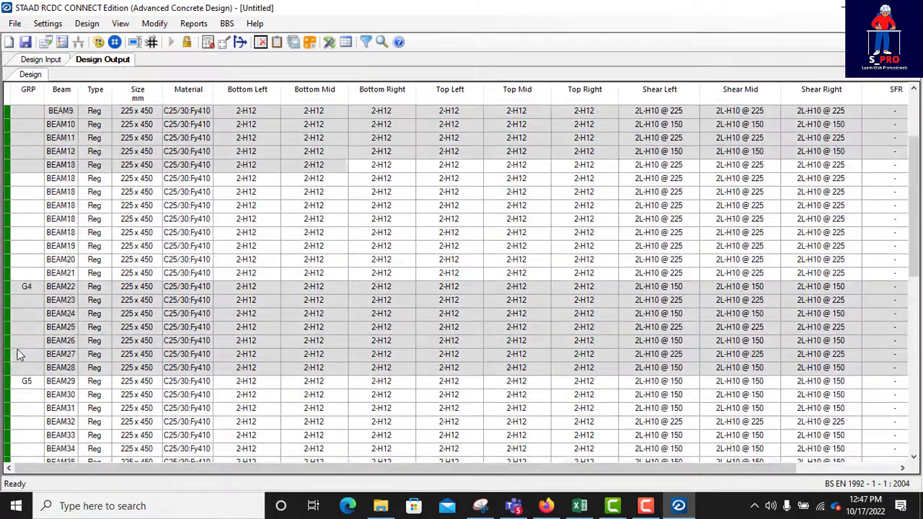
scroll(20, 354, up, 3)
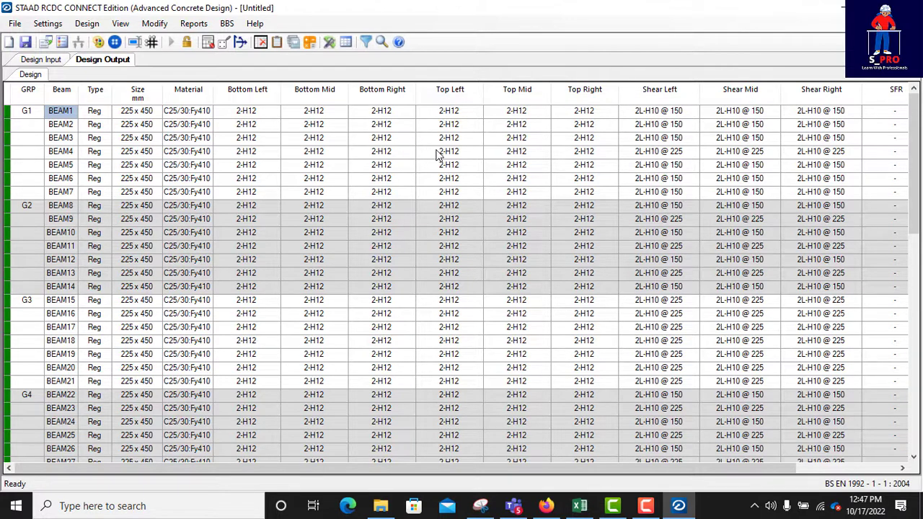
scroll(538, 180, down, 1)
scroll(537, 176, down, 13)
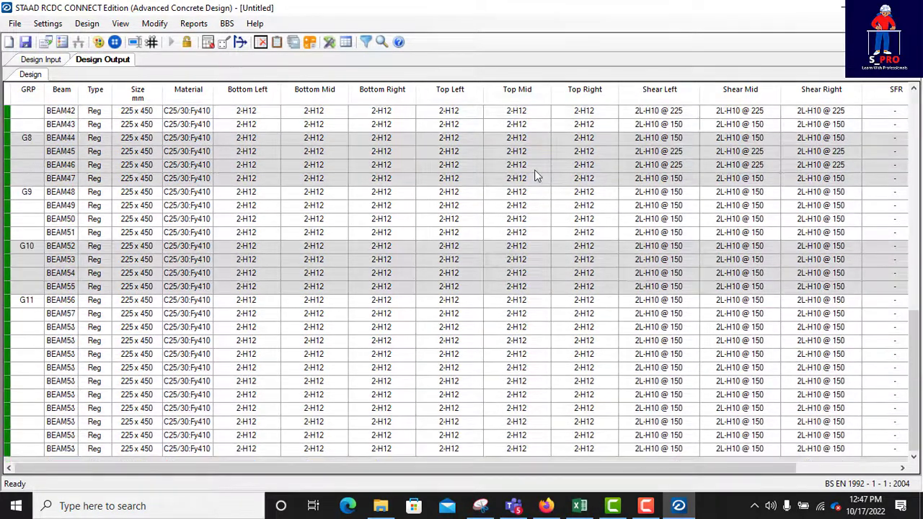
scroll(535, 170, up, 5)
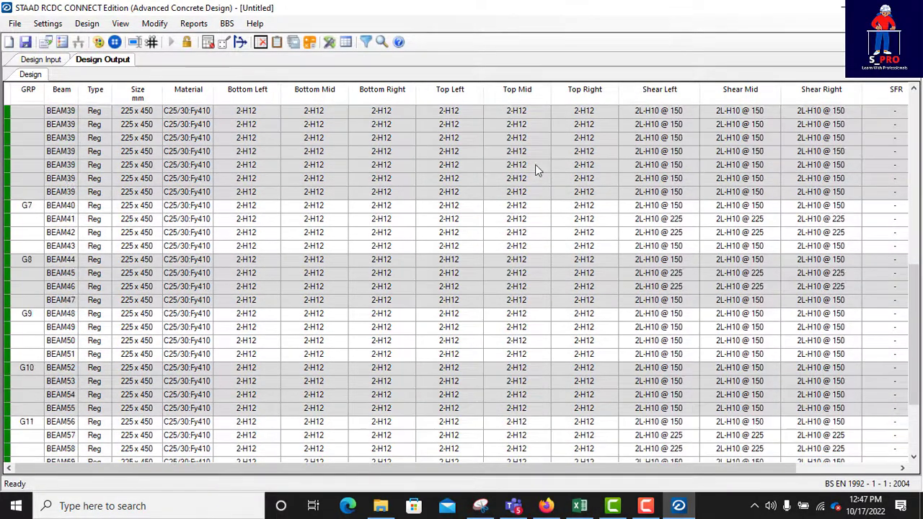
scroll(535, 168, up, 9)
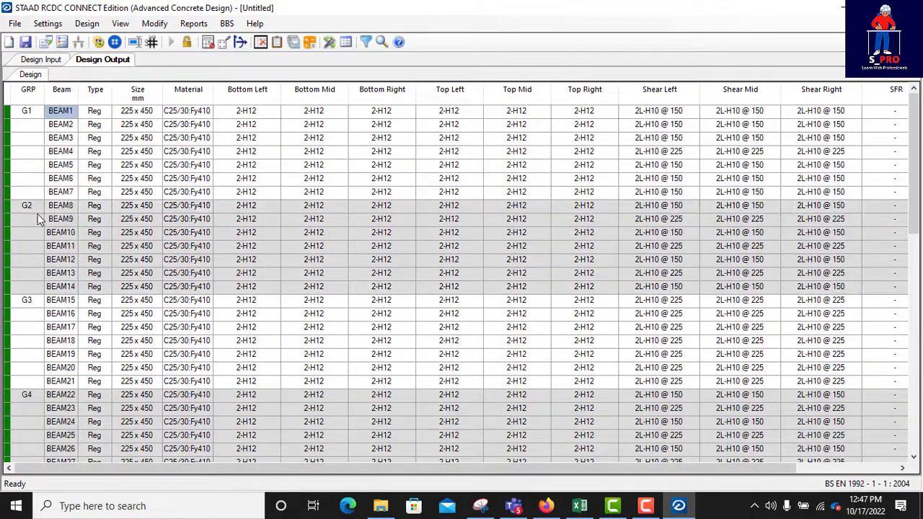
click(192, 24)
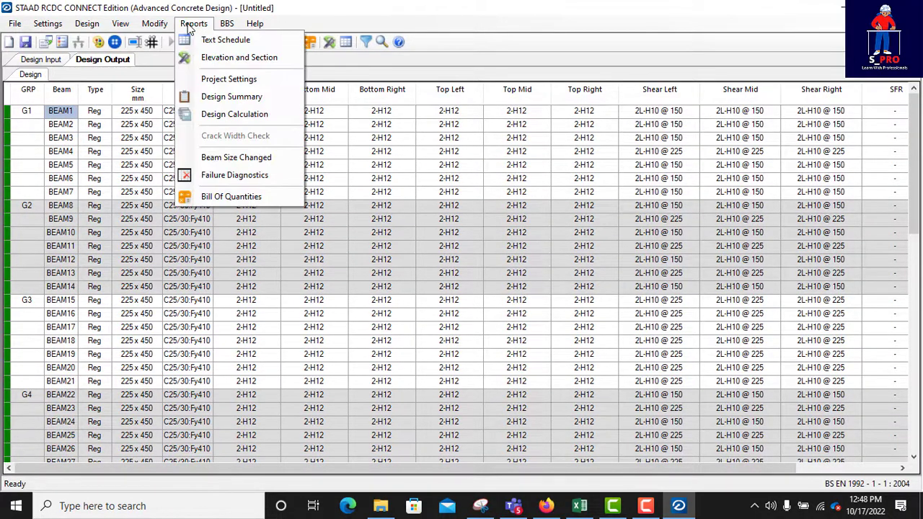
- Generate the G1 elevation drawing with cross sections, cross beams, anchorage and section marks
click(229, 57)
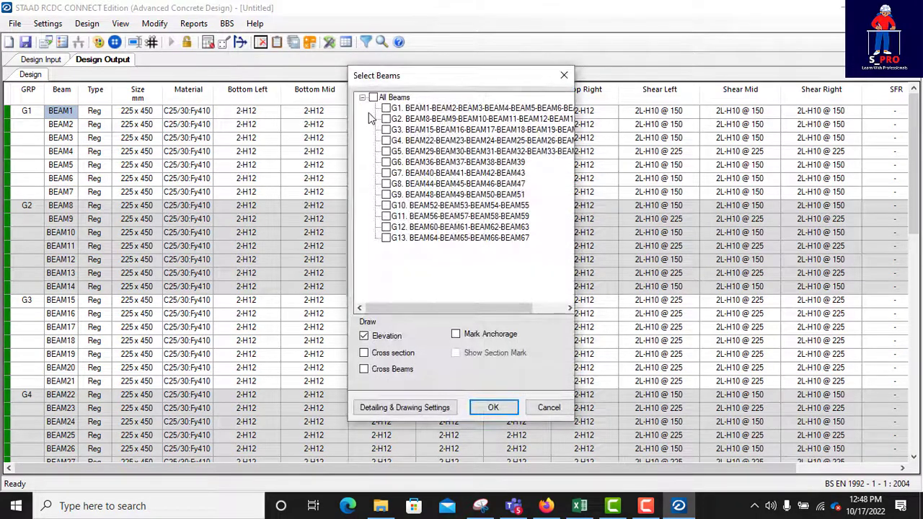
click(386, 108)
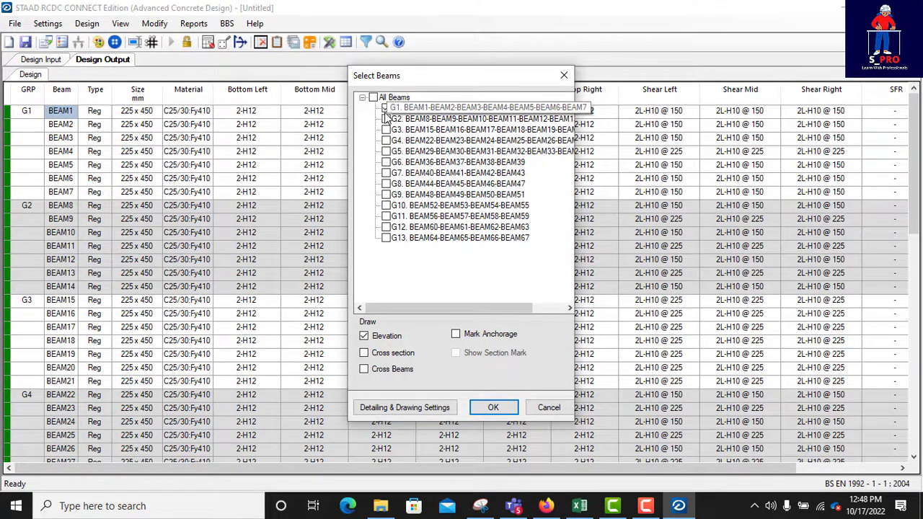
click(365, 353)
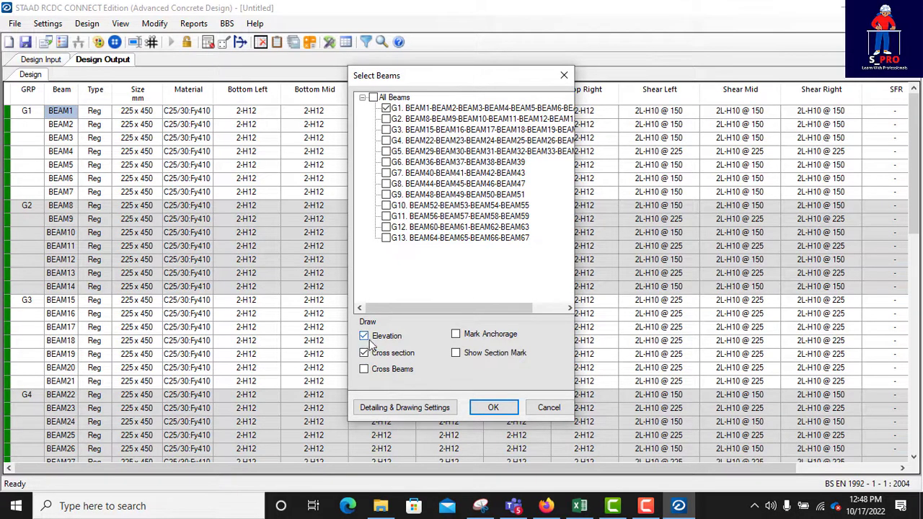
click(415, 370)
click(455, 334)
click(476, 353)
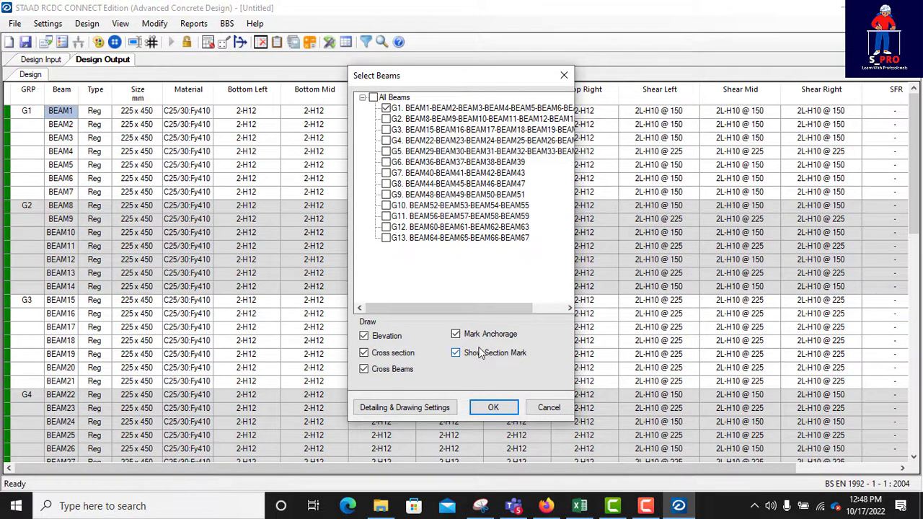
click(494, 408)
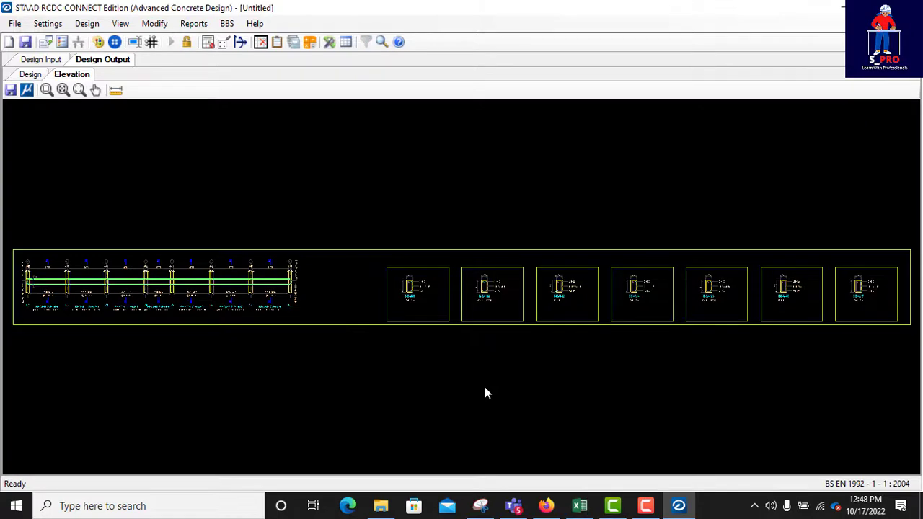
- Zoom into the G1 drawing to inspect BEAM1's 225x450 section with 2-H12 bars
scroll(221, 366, up, 1)
scroll(492, 312, down, 2)
scroll(305, 303, up, 1)
scroll(305, 303, up, 1)
scroll(266, 296, up, 3)
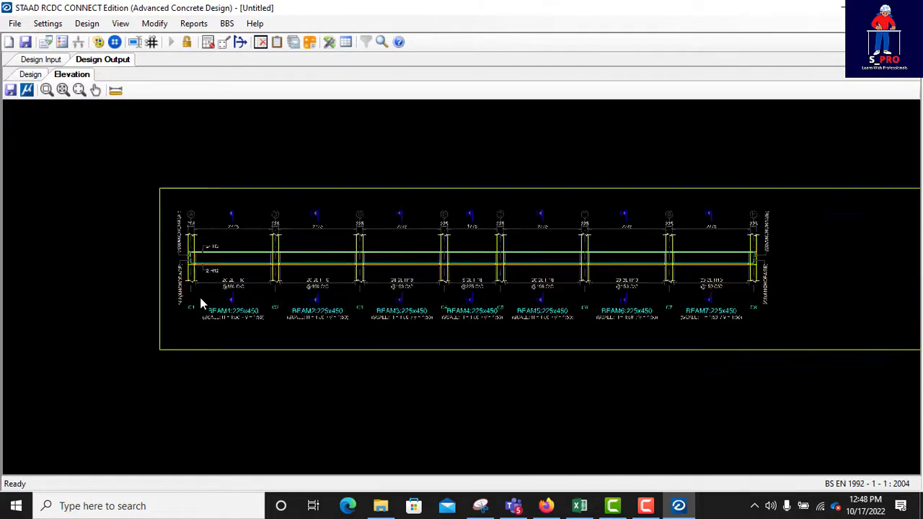
scroll(237, 238, up, 2)
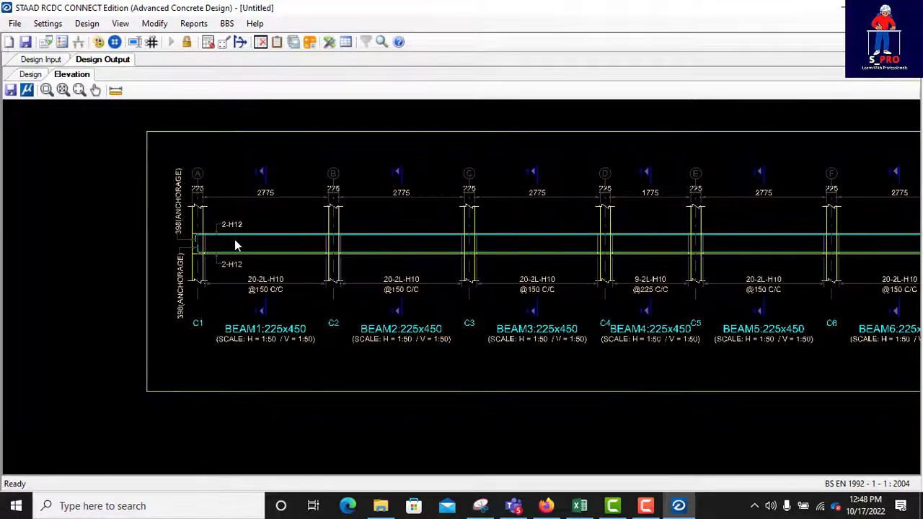
scroll(197, 262, up, 1)
scroll(198, 262, up, 1)
scroll(137, 264, down, 3)
scroll(155, 263, up, 2)
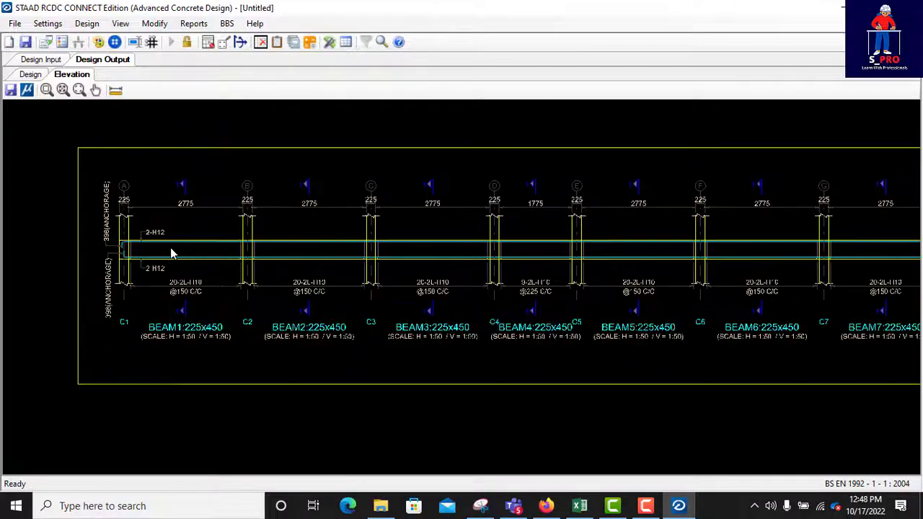
scroll(166, 253, down, 2)
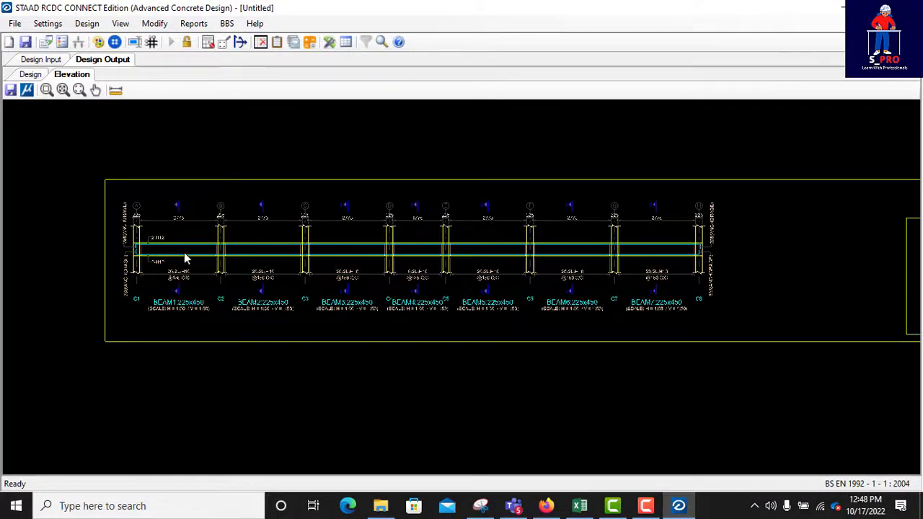
scroll(187, 256, up, 2)
scroll(162, 257, down, 2)
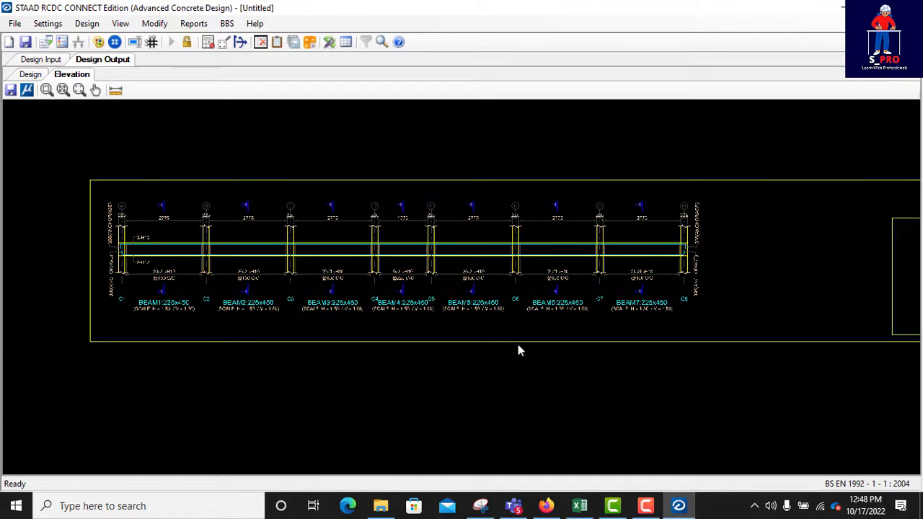
scroll(227, 272, down, 5)
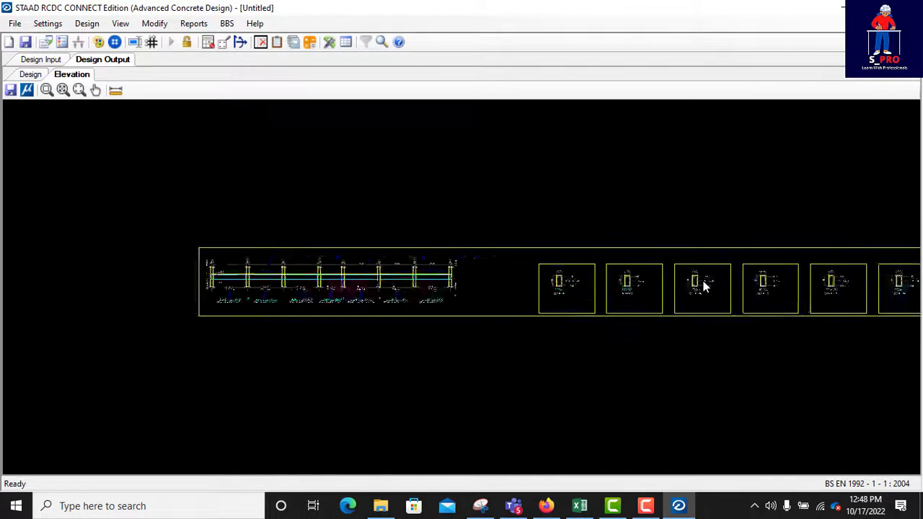
scroll(559, 301, up, 4)
scroll(472, 274, up, 2)
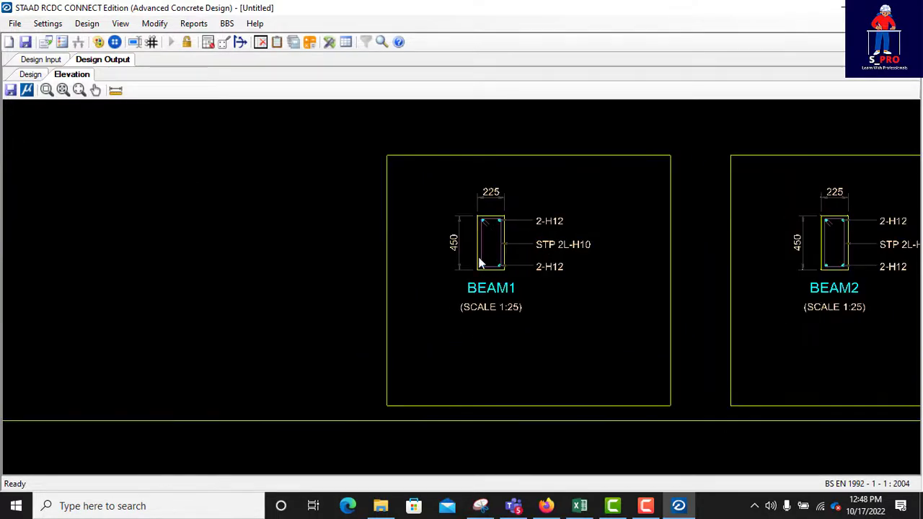
scroll(143, 242, down, 1)
scroll(407, 230, up, 1)
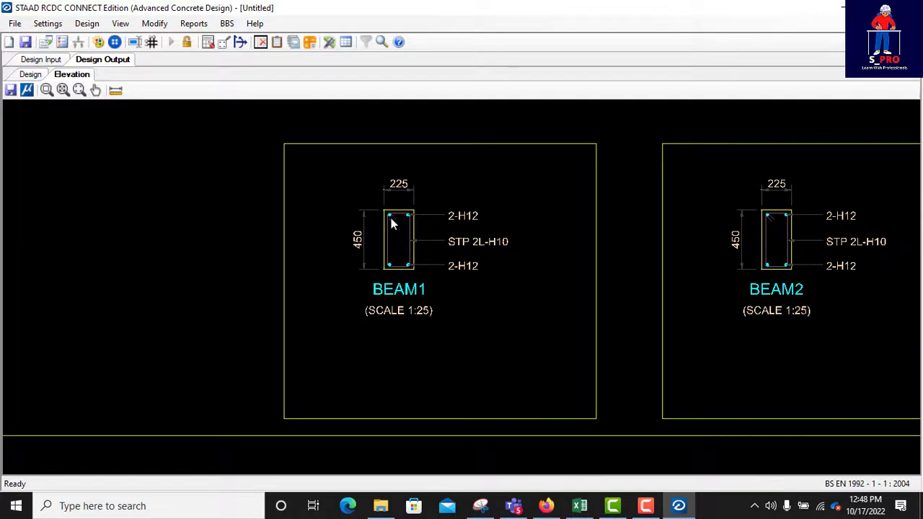
scroll(396, 218, up, 1)
scroll(208, 243, down, 1)
scroll(587, 282, down, 1)
scroll(610, 264, up, 1)
scroll(556, 215, up, 1)
scroll(556, 215, up, 1)
scroll(206, 243, down, 2)
scroll(205, 240, down, 1)
scroll(542, 252, up, 1)
scroll(488, 260, up, 1)
scroll(324, 262, up, 1)
scroll(540, 277, down, 2)
scroll(627, 264, up, 1)
scroll(628, 264, up, 1)
scroll(309, 295, down, 1)
scroll(406, 282, down, 1)
scroll(613, 265, up, 1)
scroll(612, 268, up, 1)
scroll(266, 246, down, 1)
scroll(450, 243, up, 1)
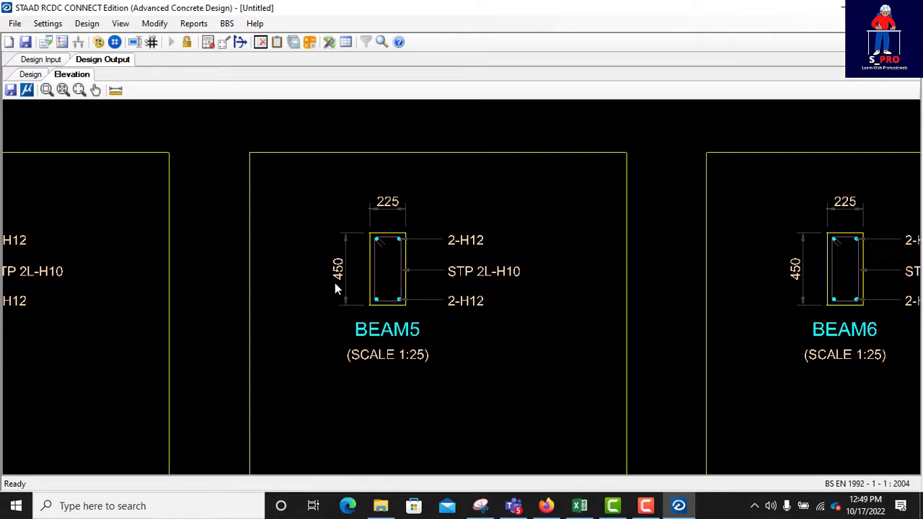
scroll(336, 288, down, 3)
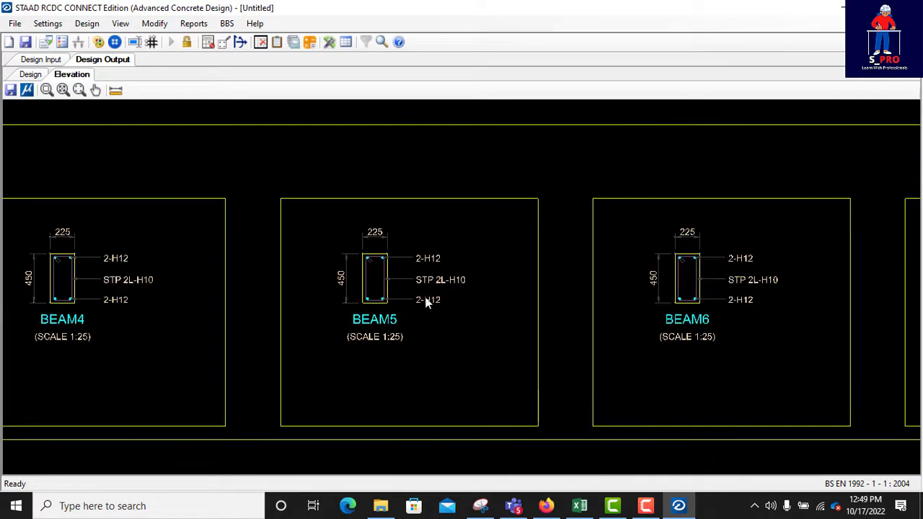
scroll(360, 317, up, 5)
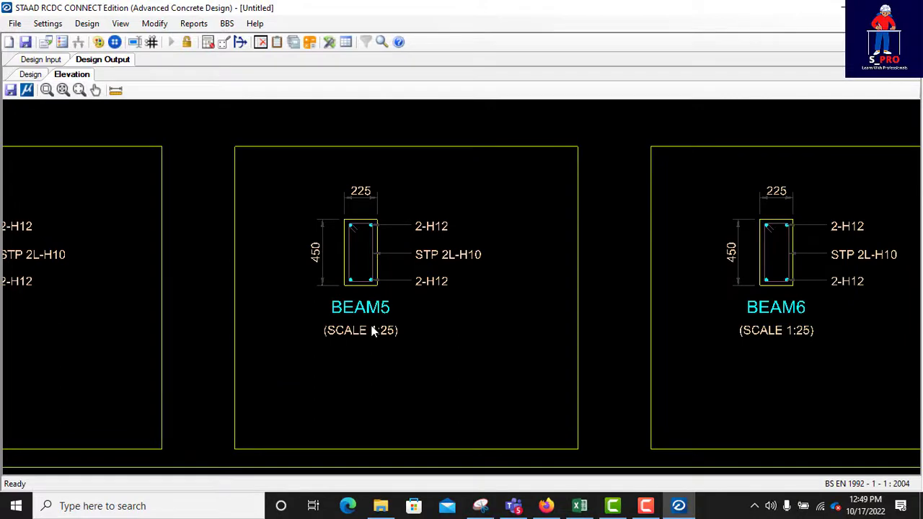
scroll(373, 330, down, 1)
scroll(389, 328, up, 1)
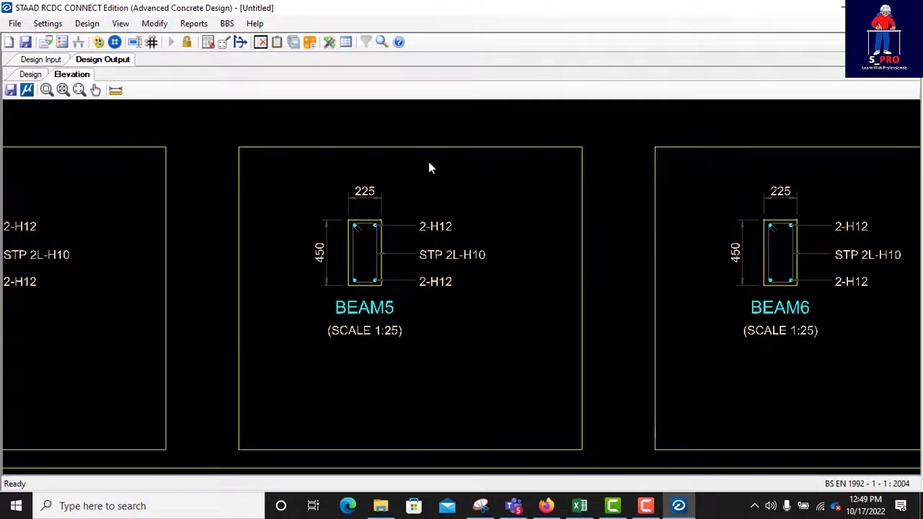
scroll(289, 320, down, 2)
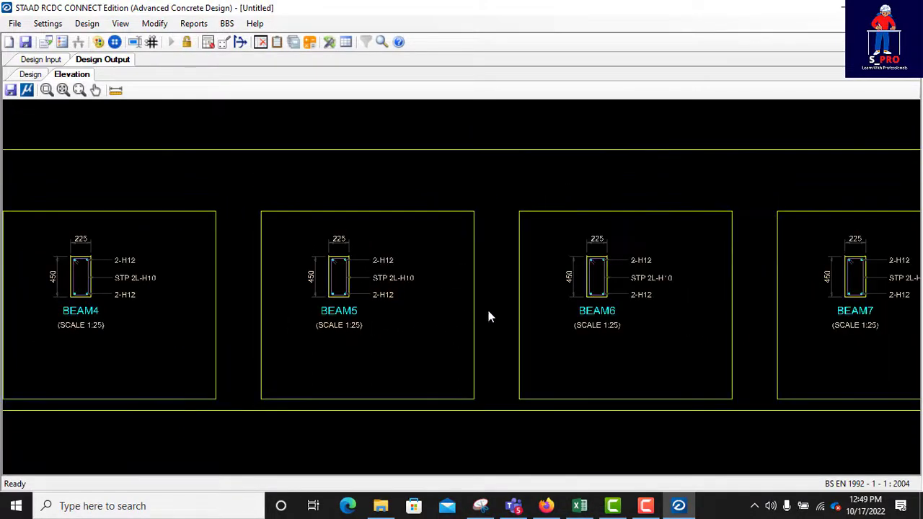
scroll(515, 315, up, 2)
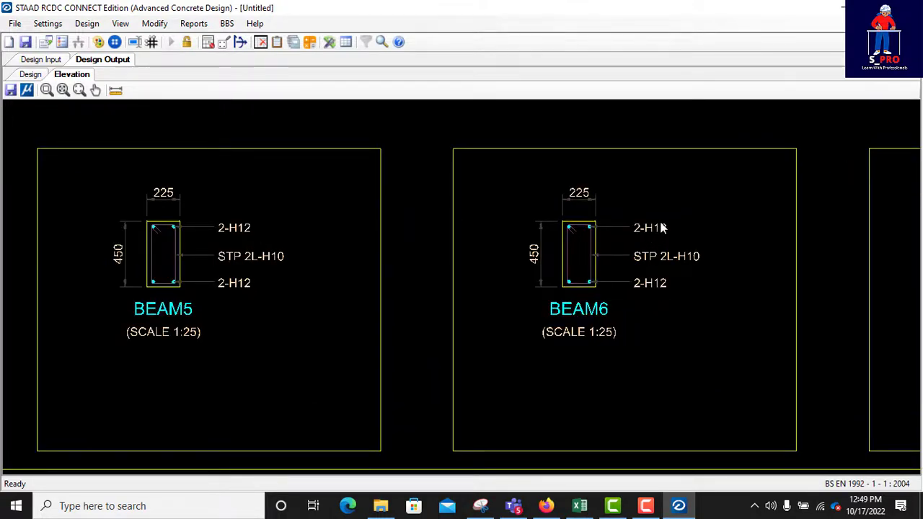
scroll(645, 234, up, 1)
scroll(575, 271, down, 2)
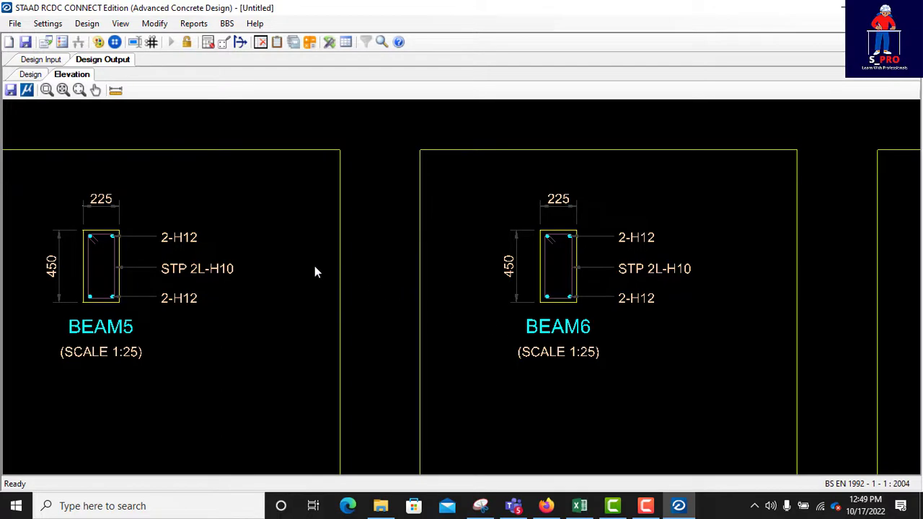
scroll(314, 265, down, 3)
scroll(649, 256, up, 1)
scroll(493, 286, down, 1)
scroll(570, 293, up, 1)
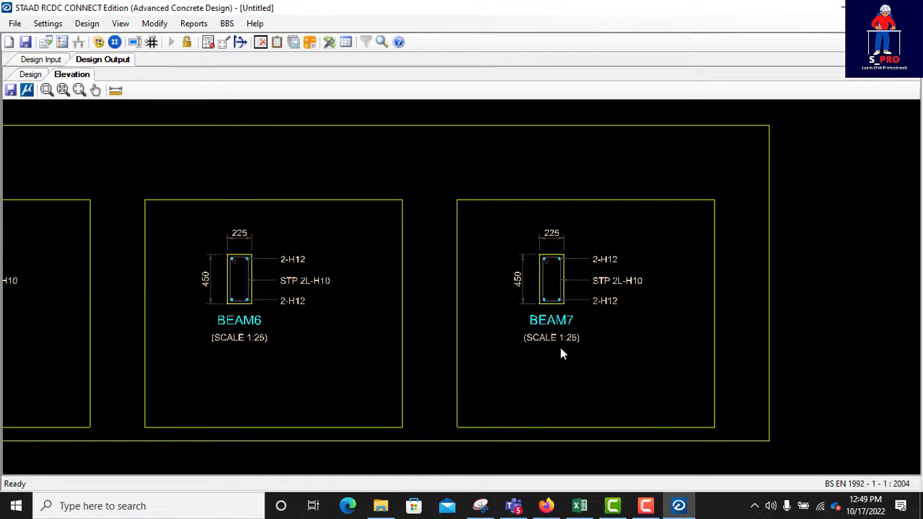
- Zoom across the BEAM1–BEAM7 elevation and its seven sections, then bring up the Reports list
scroll(686, 288, down, 5)
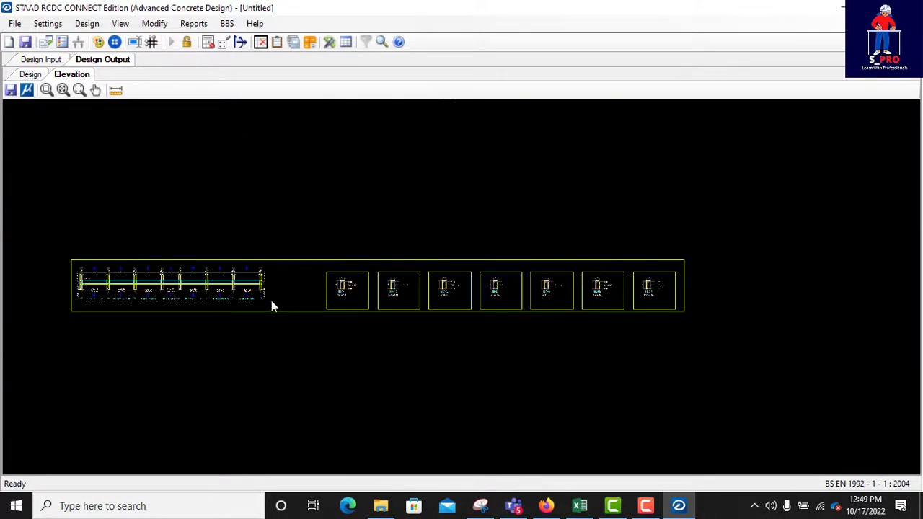
scroll(76, 295, up, 1)
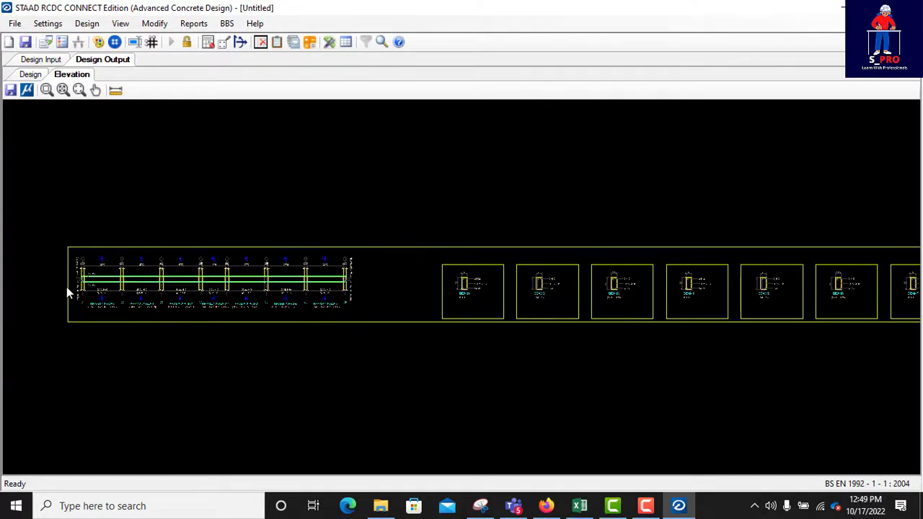
scroll(68, 292, up, 1)
scroll(228, 295, down, 1)
scroll(577, 297, up, 3)
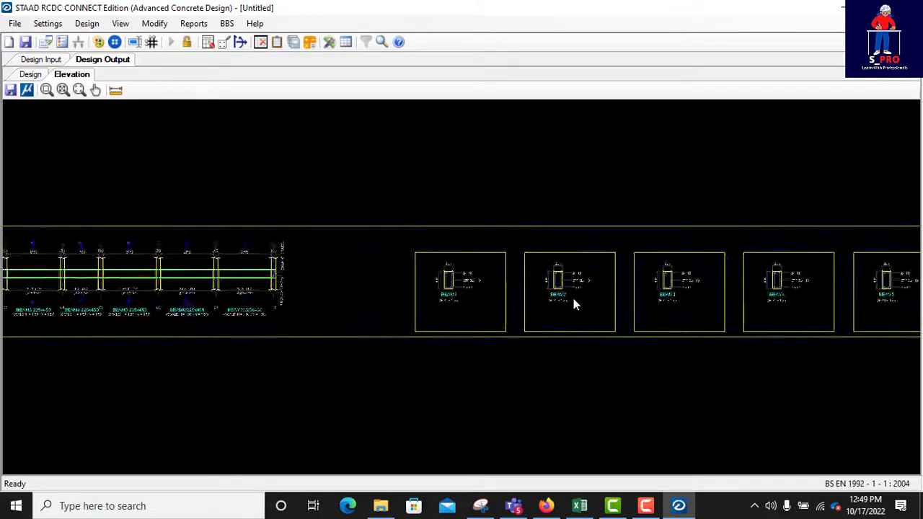
scroll(558, 305, up, 1)
scroll(279, 289, up, 2)
scroll(422, 268, down, 1)
scroll(432, 281, down, 1)
scroll(425, 289, down, 1)
scroll(455, 273, down, 1)
scroll(361, 274, down, 1)
scroll(129, 282, up, 4)
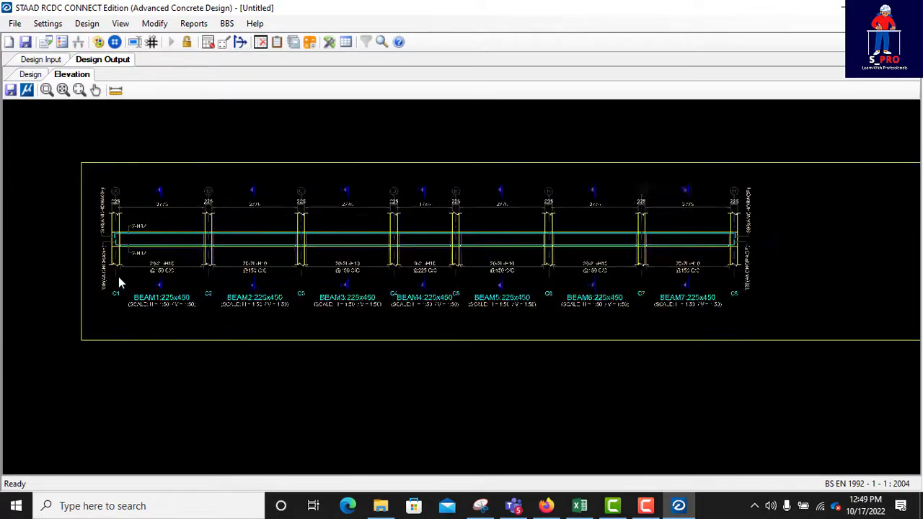
scroll(122, 275, down, 3)
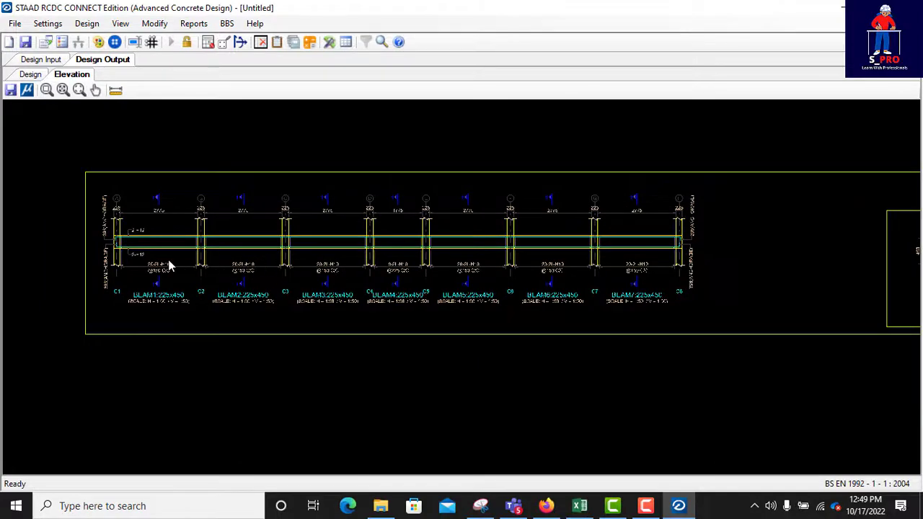
scroll(111, 249, up, 3)
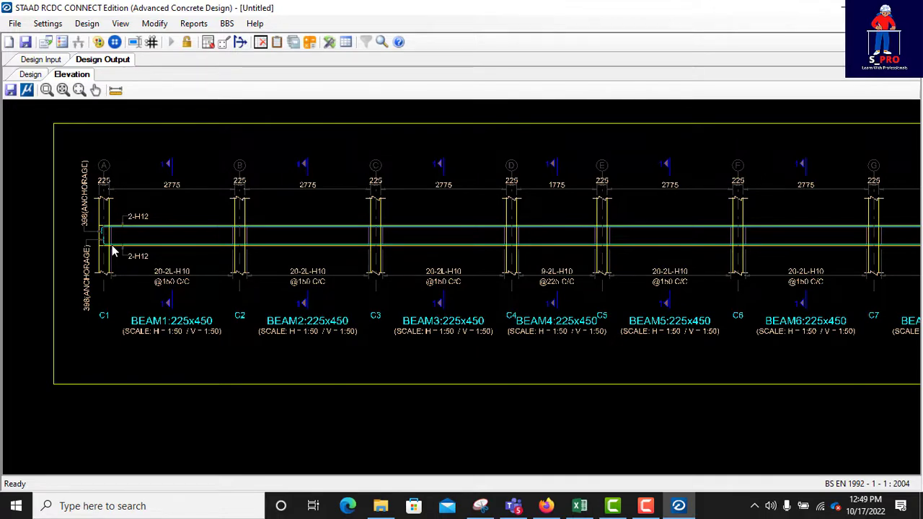
scroll(293, 278, down, 3)
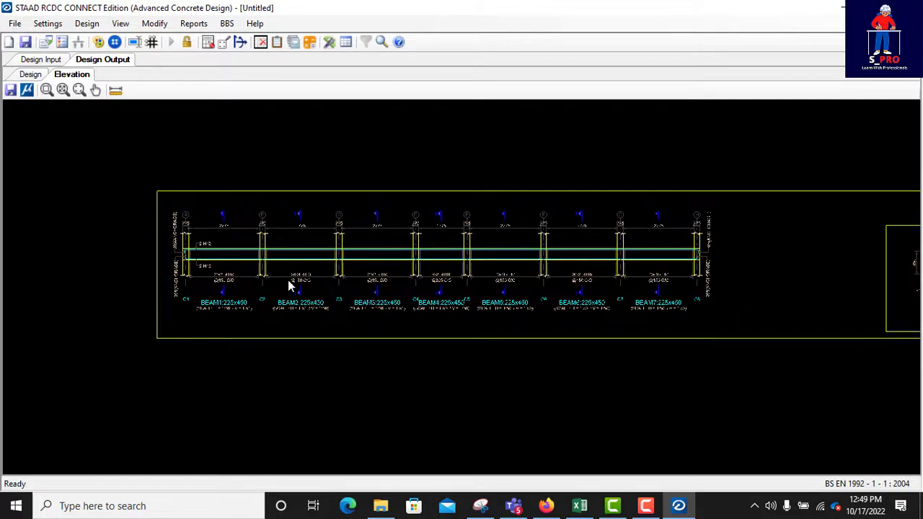
scroll(270, 291, up, 2)
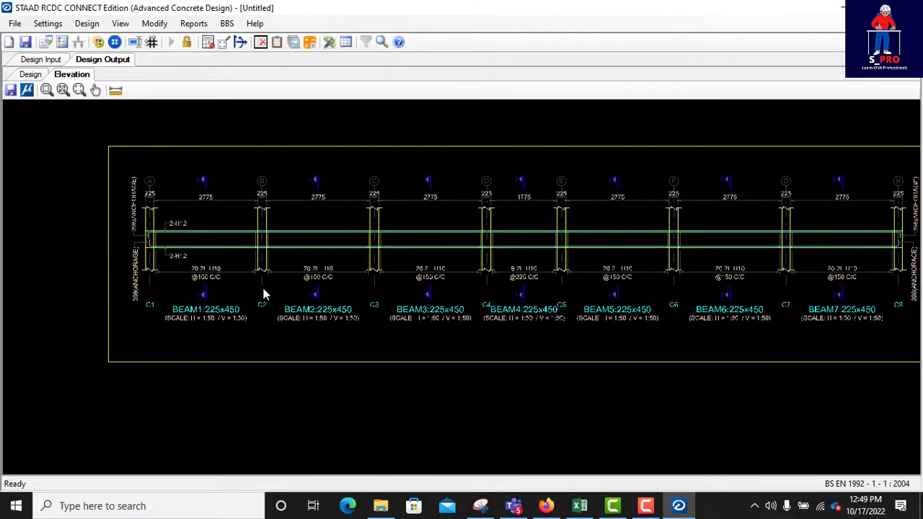
scroll(263, 294, down, 3)
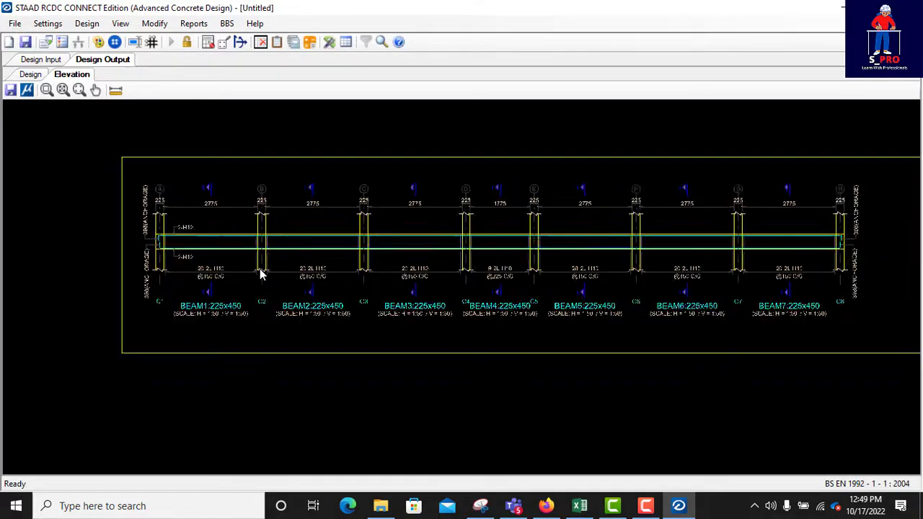
scroll(374, 260, down, 1)
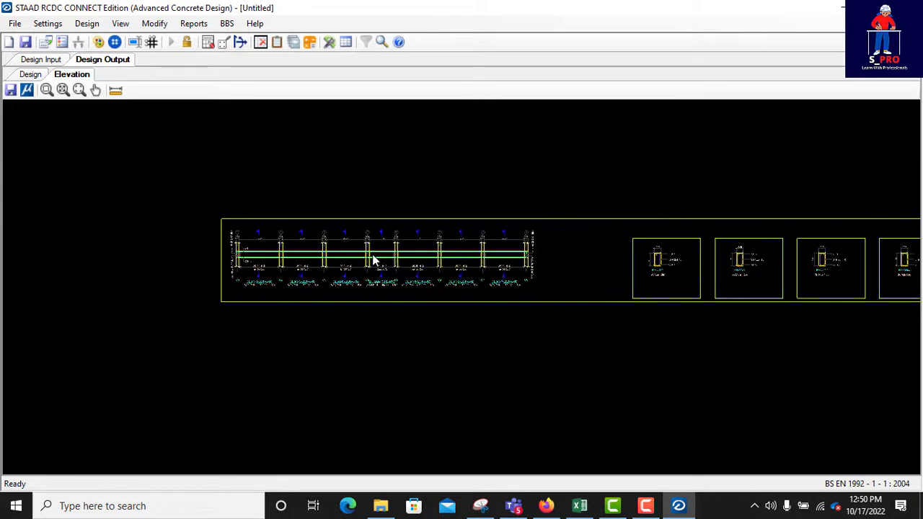
scroll(442, 271, up, 1)
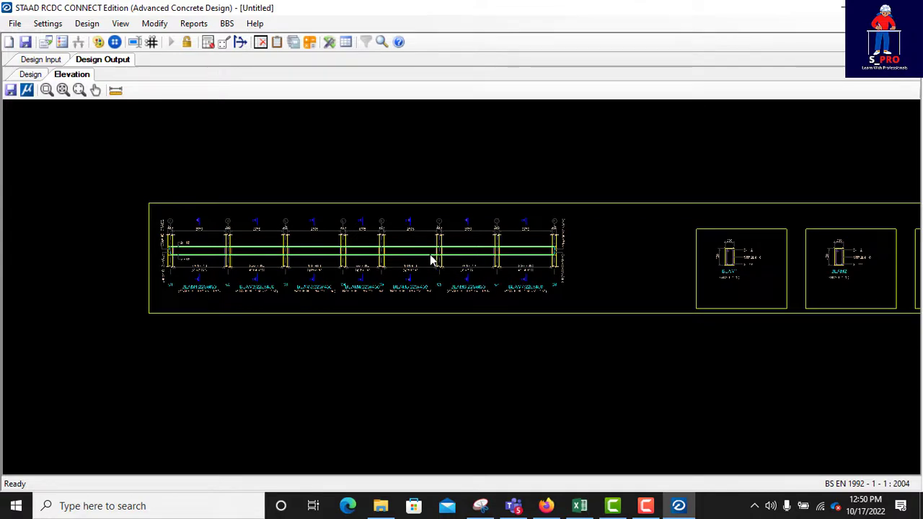
scroll(433, 260, down, 1)
scroll(431, 260, down, 4)
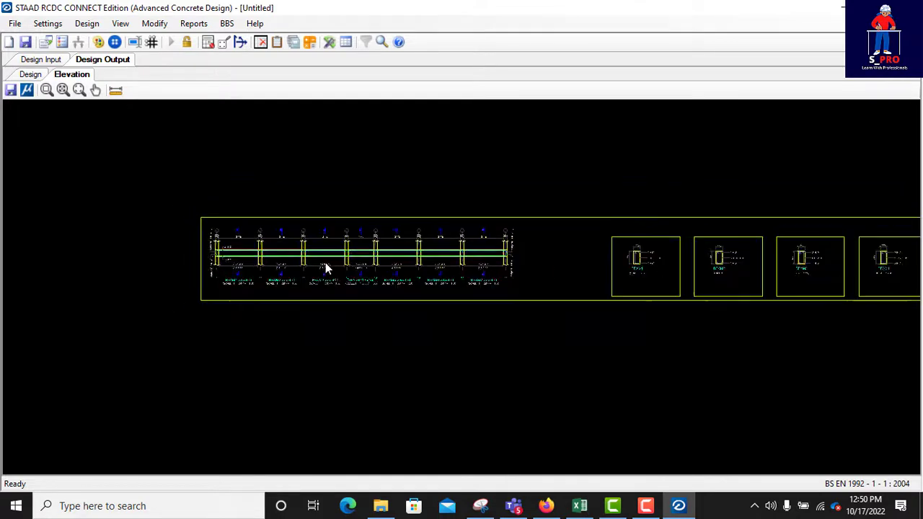
scroll(810, 267, up, 3)
scroll(580, 285, down, 3)
scroll(482, 299, down, 1)
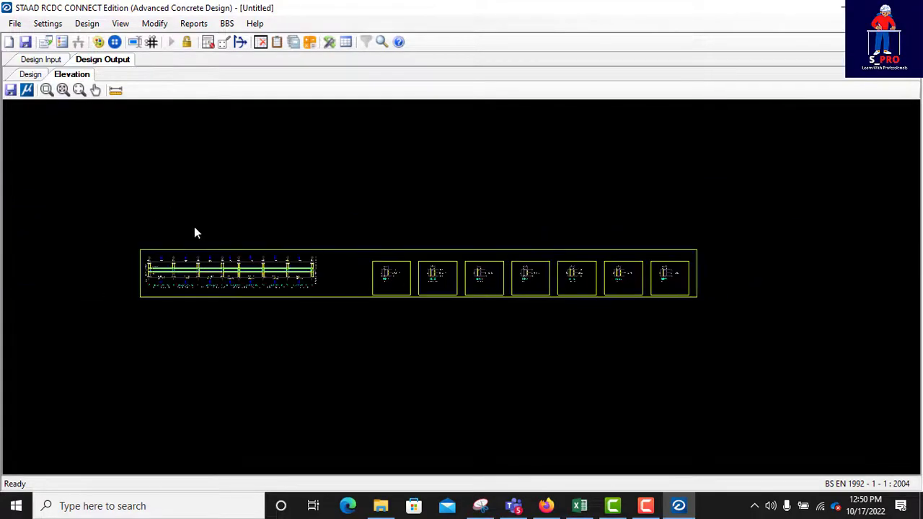
click(188, 26)
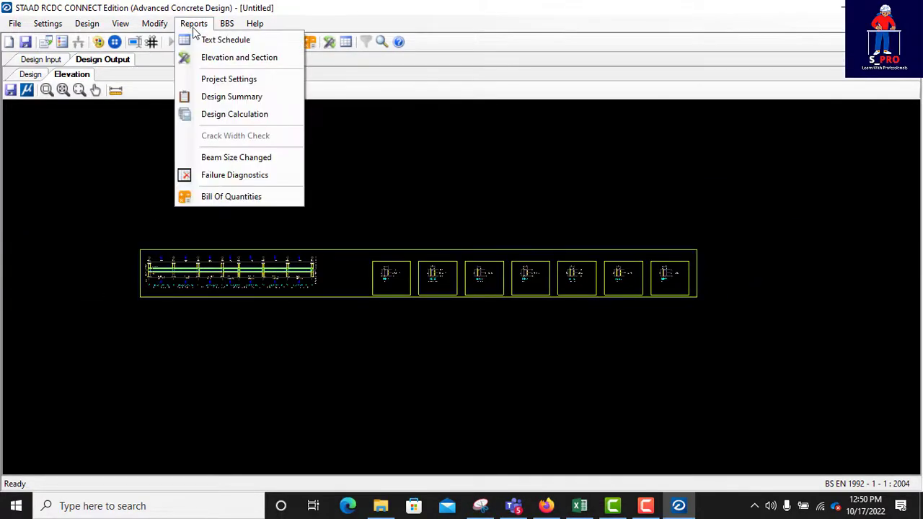
- Open the Beam Design Summary and highlight the breadth 225 and depth 450
click(225, 98)
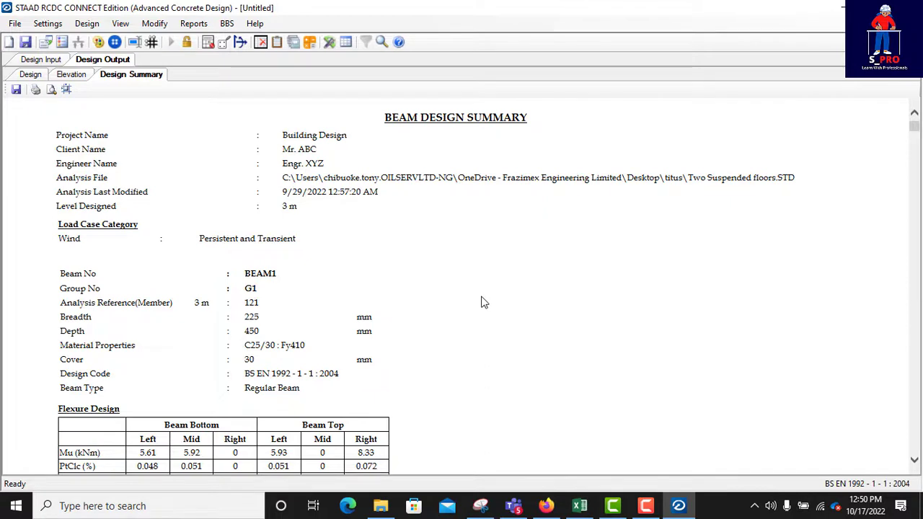
scroll(483, 303, down, 3)
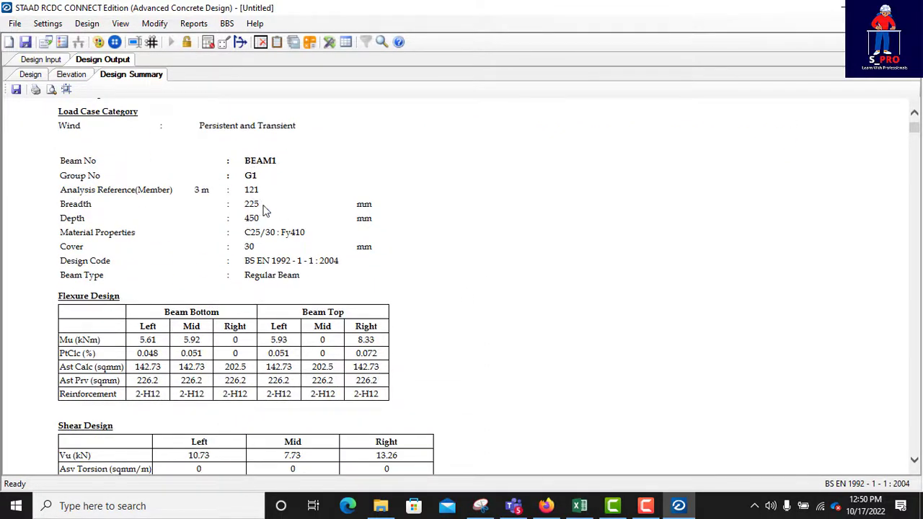
drag(245, 205, 261, 205)
click(247, 221)
drag(255, 220, 312, 234)
- Scroll through the beam tables, highlighting the 2-H12 bottom reinforcement
scroll(212, 191, down, 3)
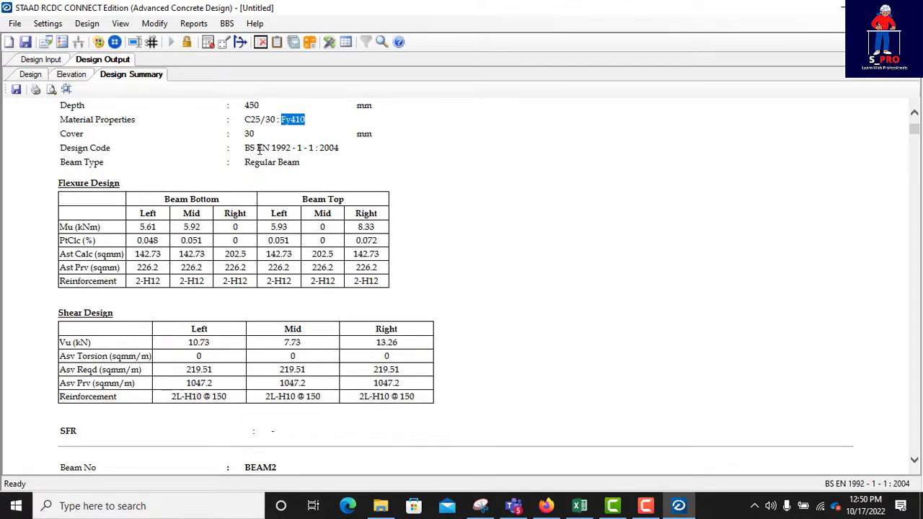
drag(258, 149, 338, 154)
scroll(319, 163, down, 3)
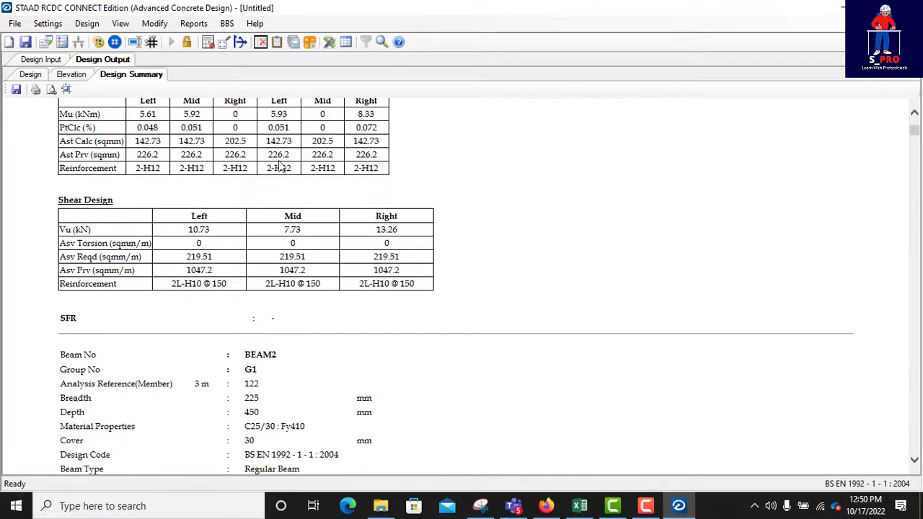
scroll(280, 166, down, 10)
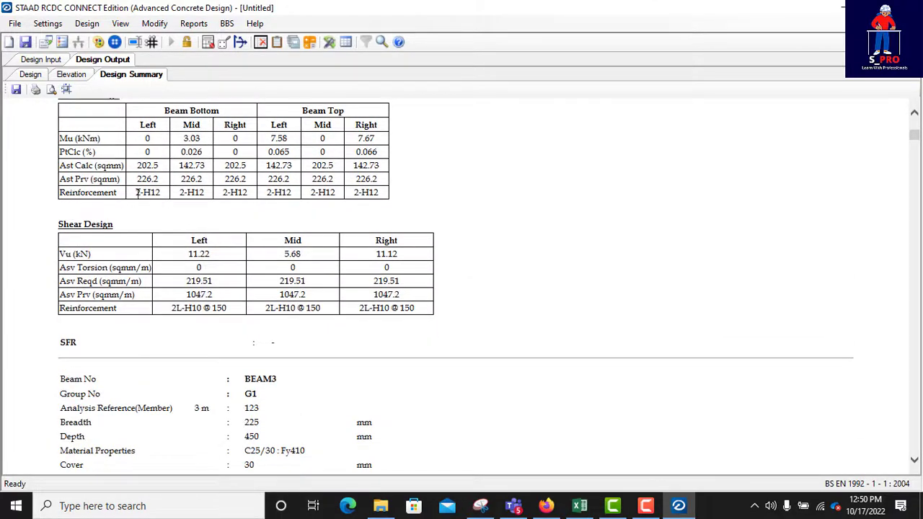
drag(137, 194, 205, 193)
scroll(287, 191, down, 5)
scroll(325, 234, down, 20)
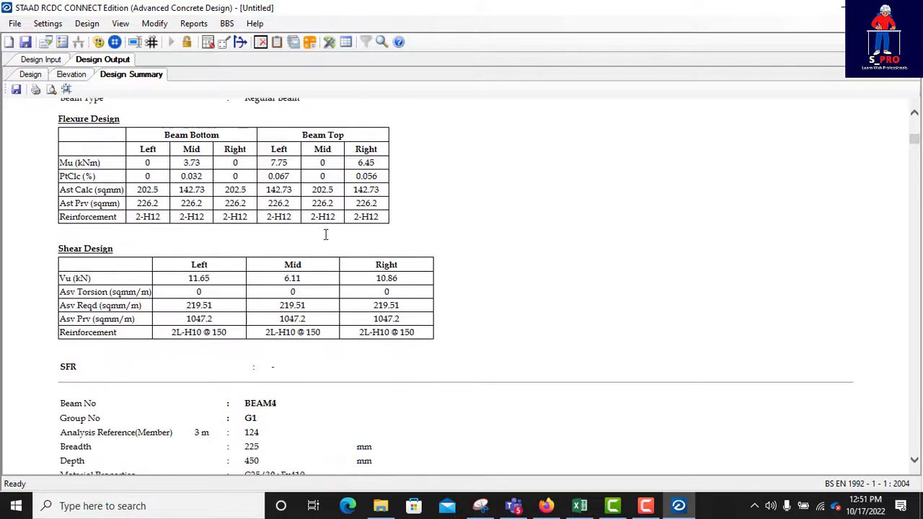
scroll(325, 224, down, 15)
- Generate the Design Calculation report for all beam groups G1–G13
click(193, 23)
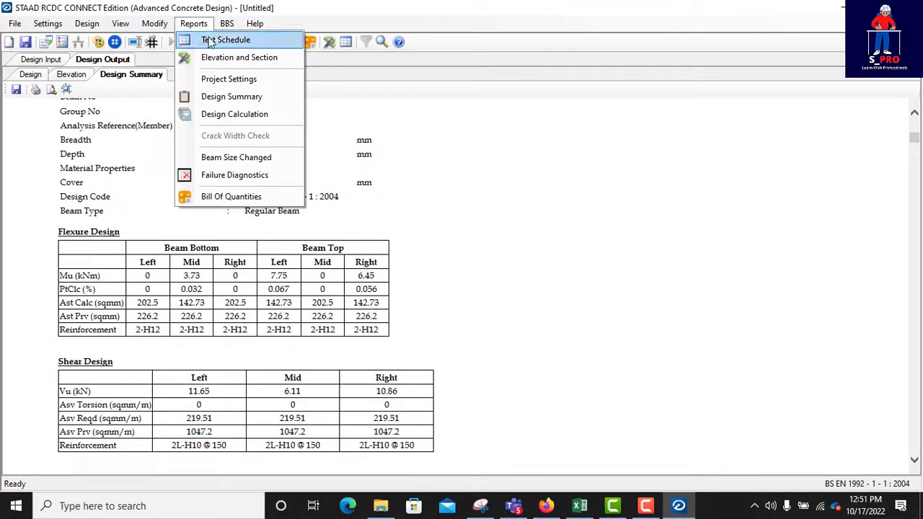
click(227, 117)
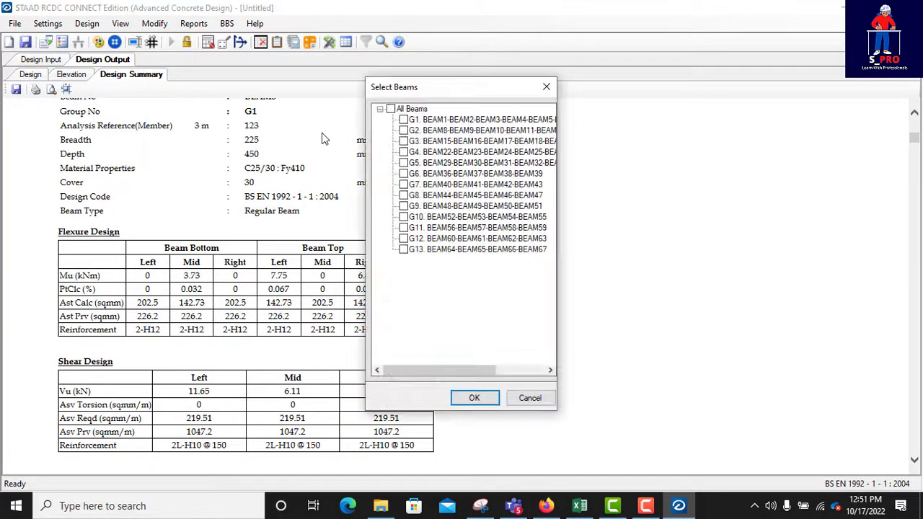
click(390, 109)
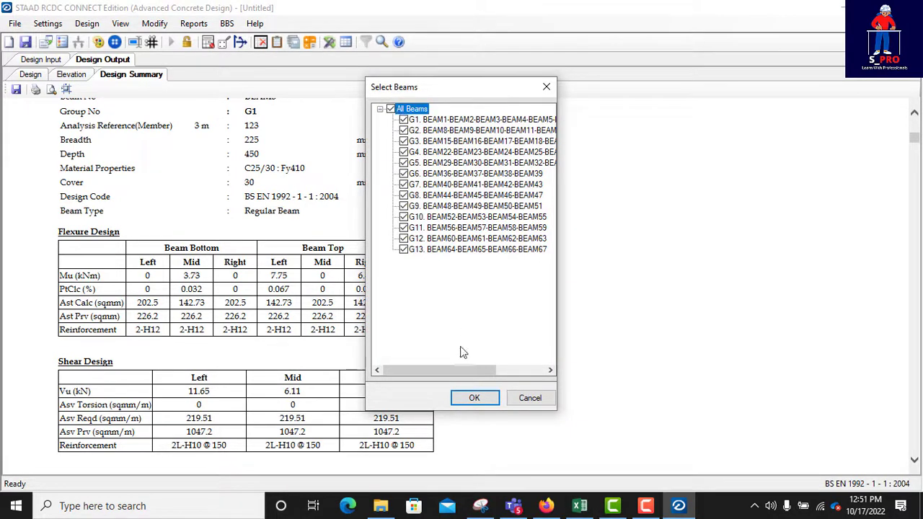
click(474, 398)
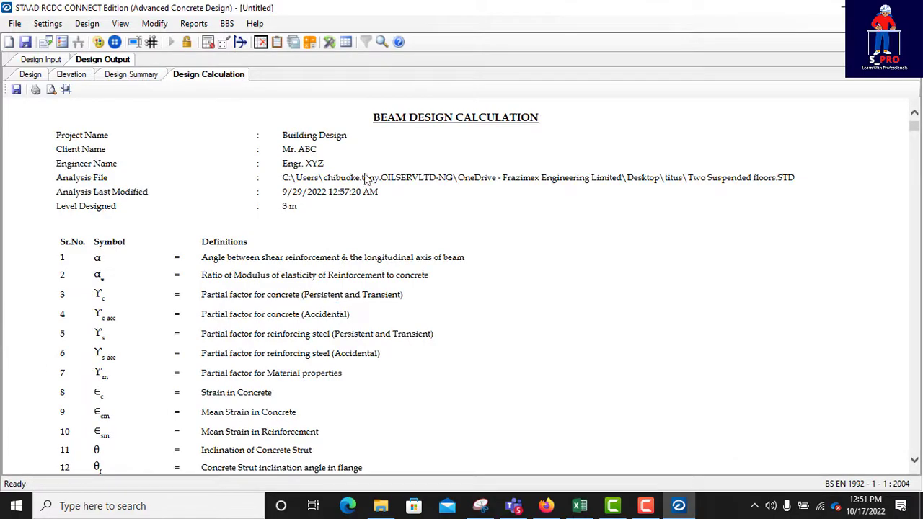
- Review each beam's flexure, shear and SFR results, ending at shear VEd 11.12 kN vs VRd,c 34.52 kN
scroll(443, 243, down, 20)
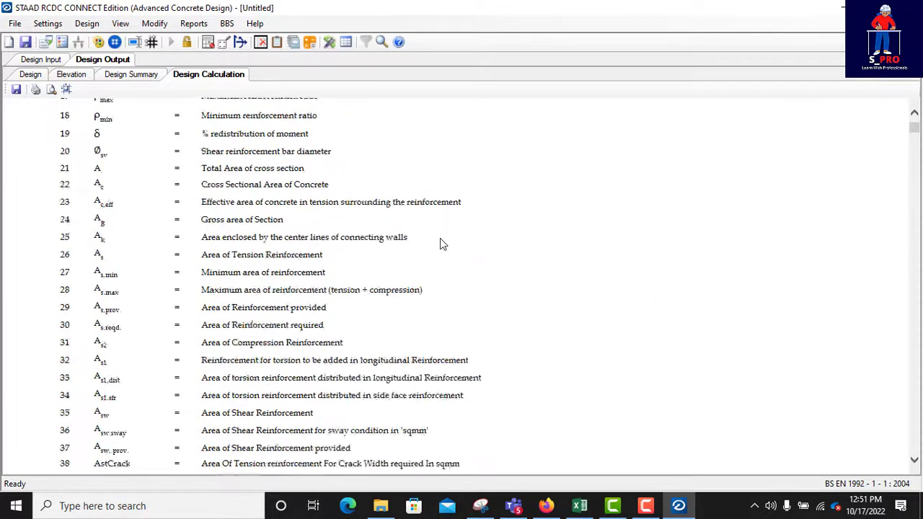
scroll(443, 242, down, 6)
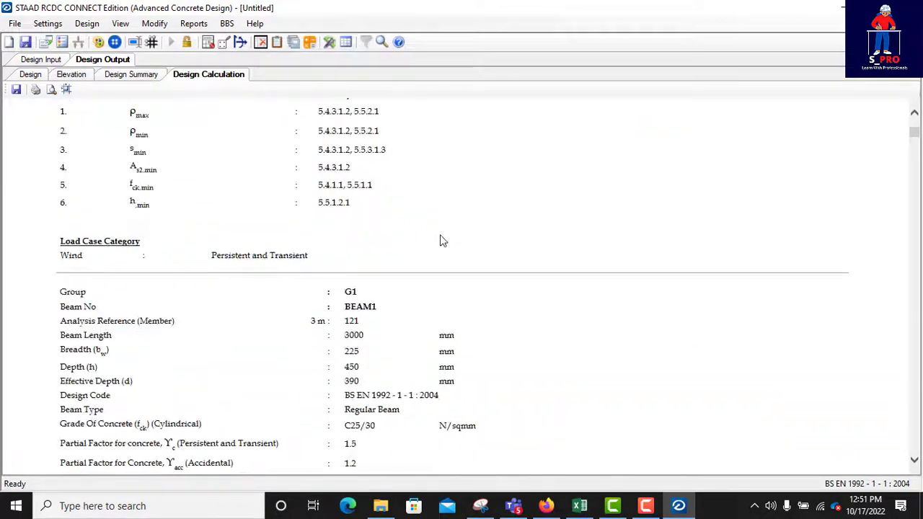
scroll(442, 240, down, 15)
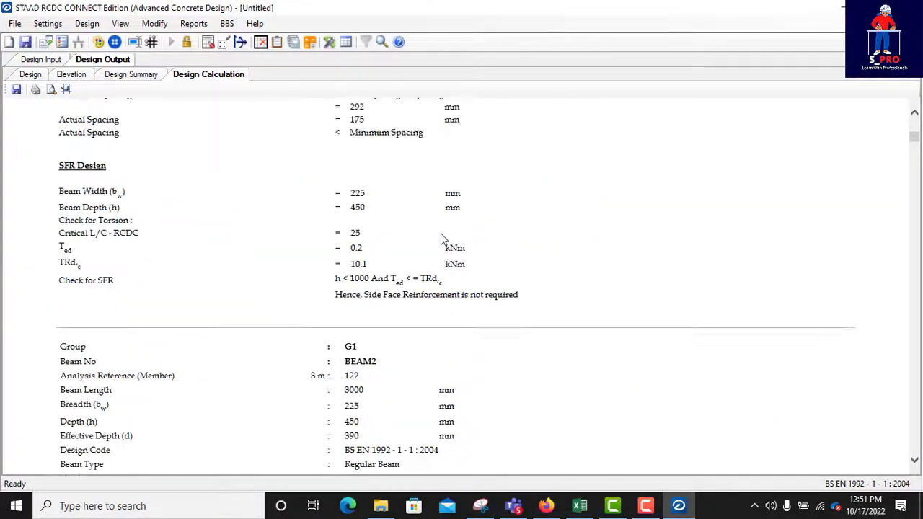
scroll(443, 240, down, 10)
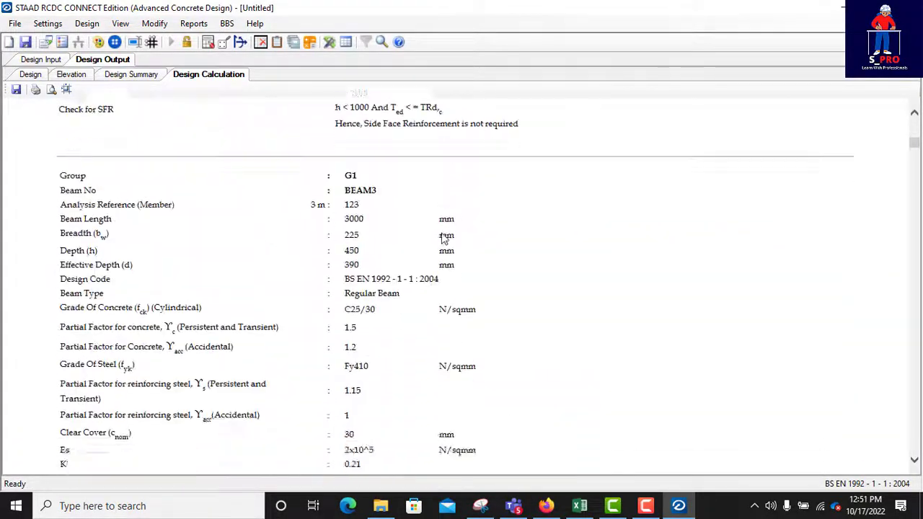
scroll(443, 240, down, 20)
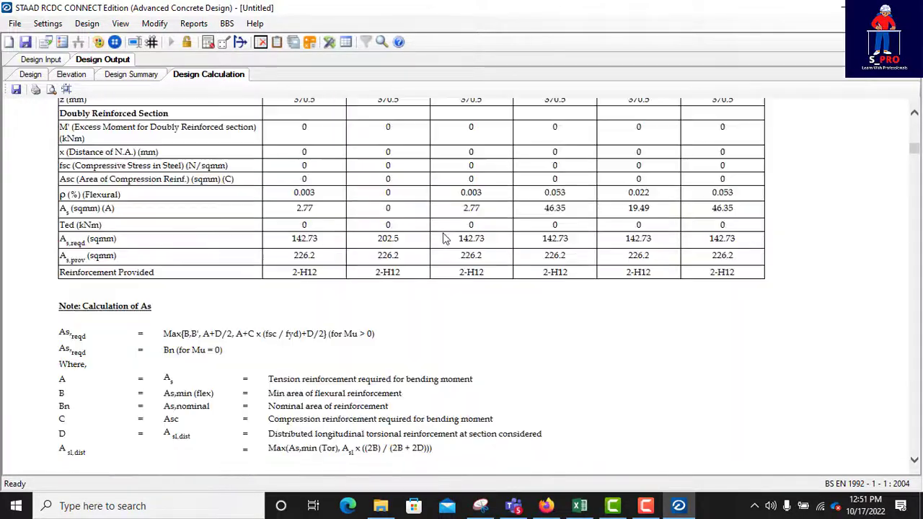
scroll(446, 239, down, 8)
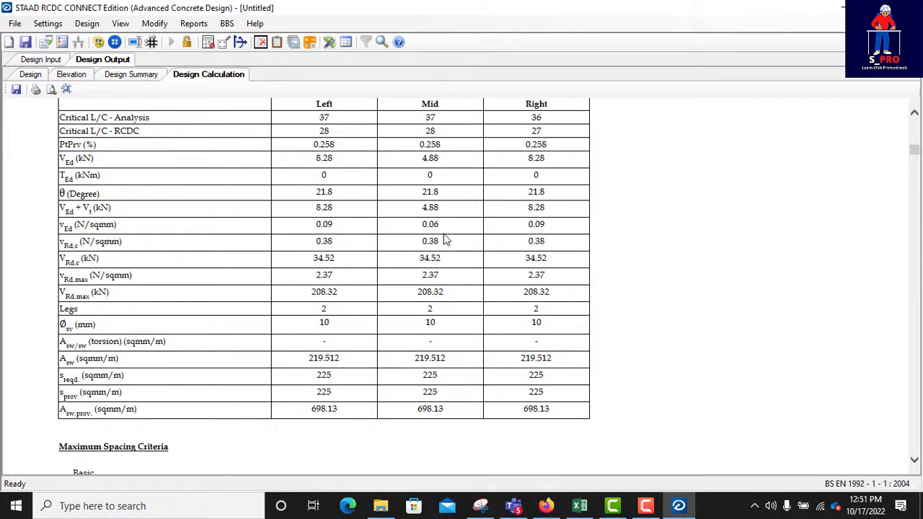
scroll(445, 240, down, 20)
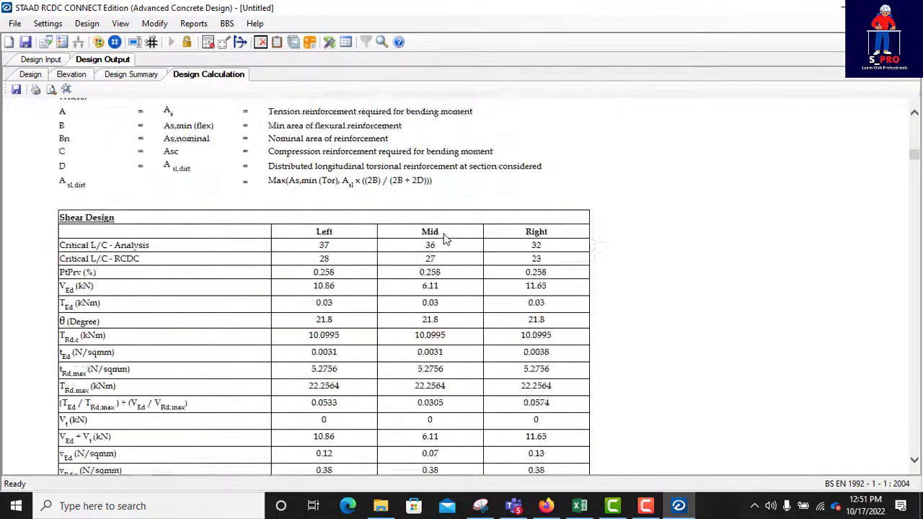
scroll(444, 240, down, 20)
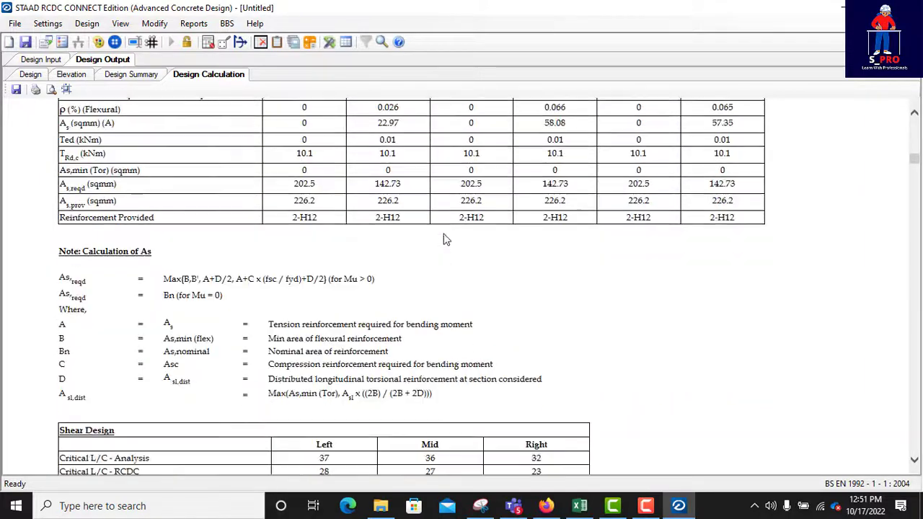
scroll(445, 240, down, 20)
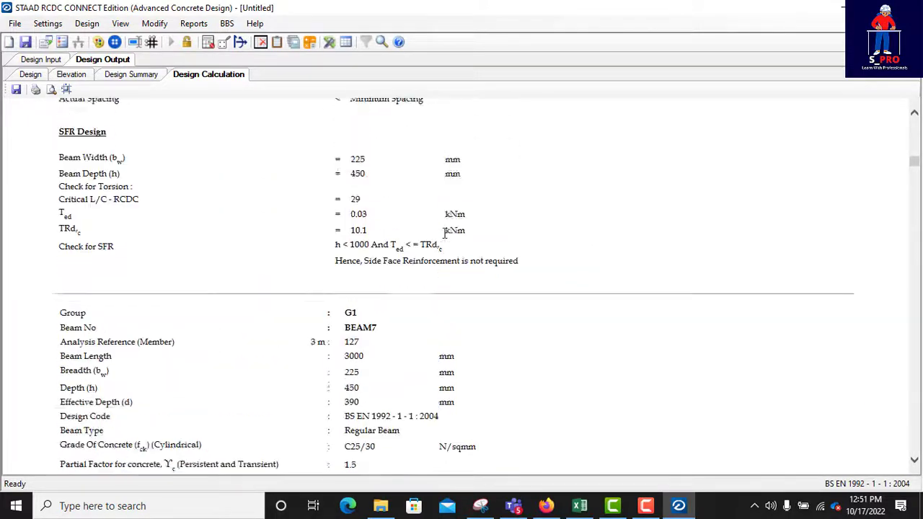
scroll(445, 233, up, 15)
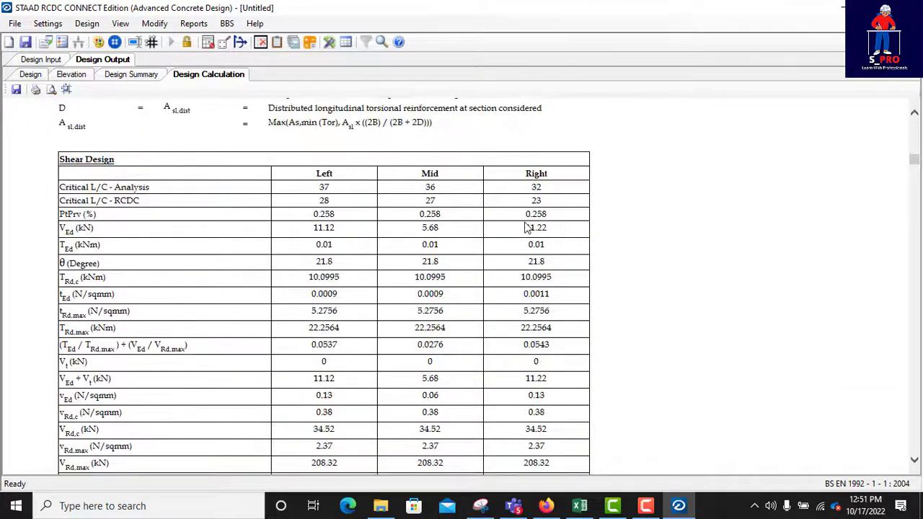
click(194, 28)
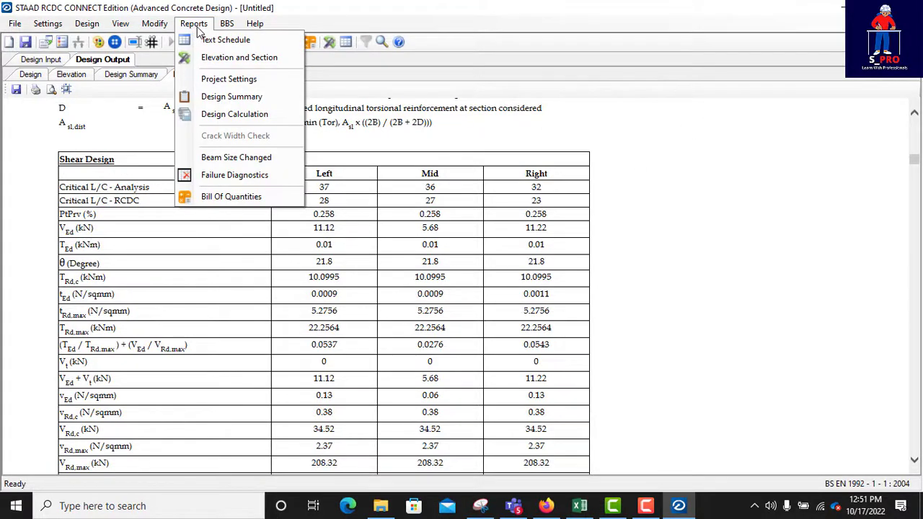
- Open the Failure Diagnostics report confirming no beams failed, then check the Reports and BBS menus
click(228, 183)
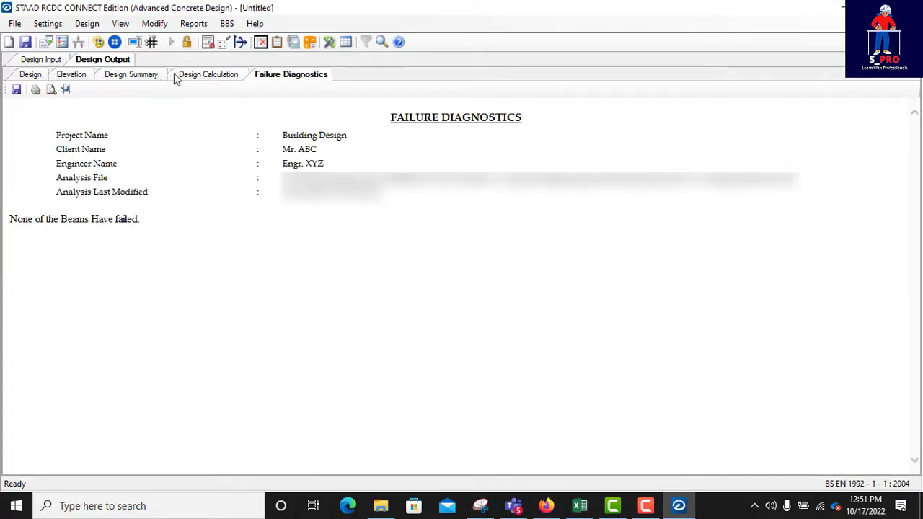
click(195, 25)
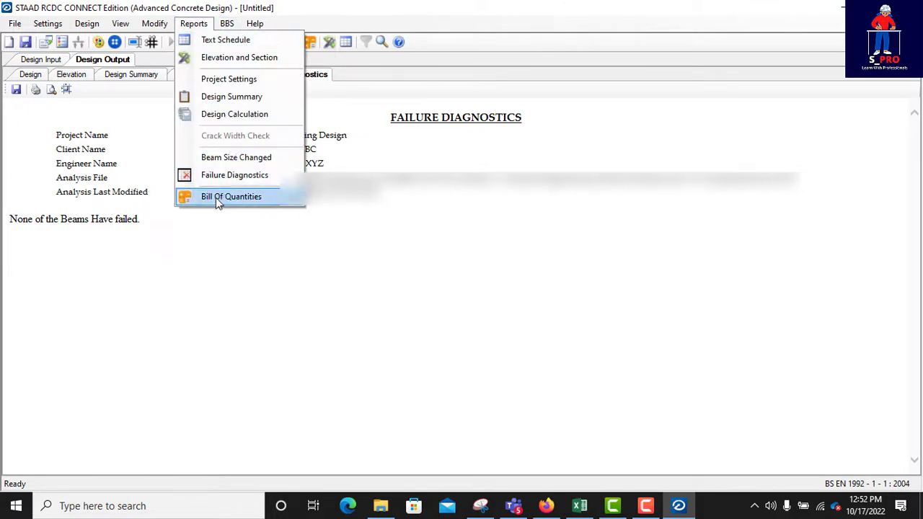
click(227, 24)
click(225, 24)
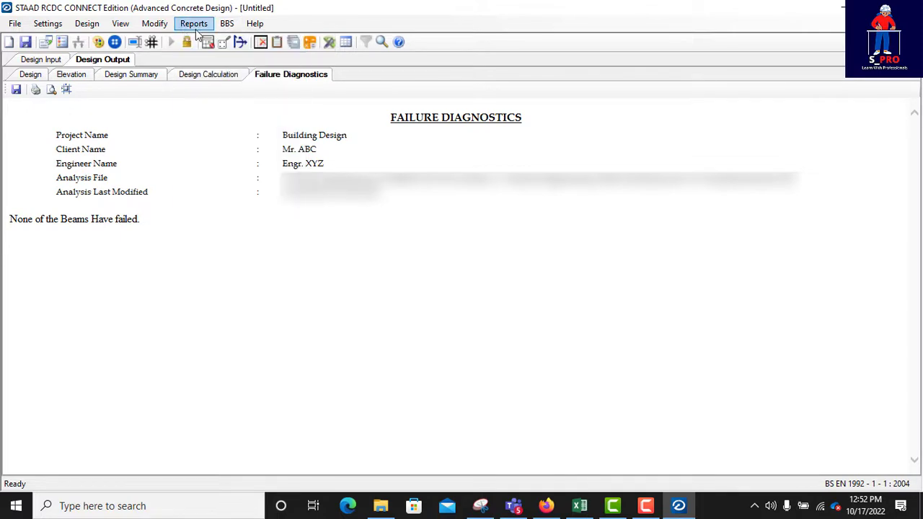
- Browse the BBS, Modify and Settings menu options
mouse_move(123, 32)
click(47, 23)
click(221, 26)
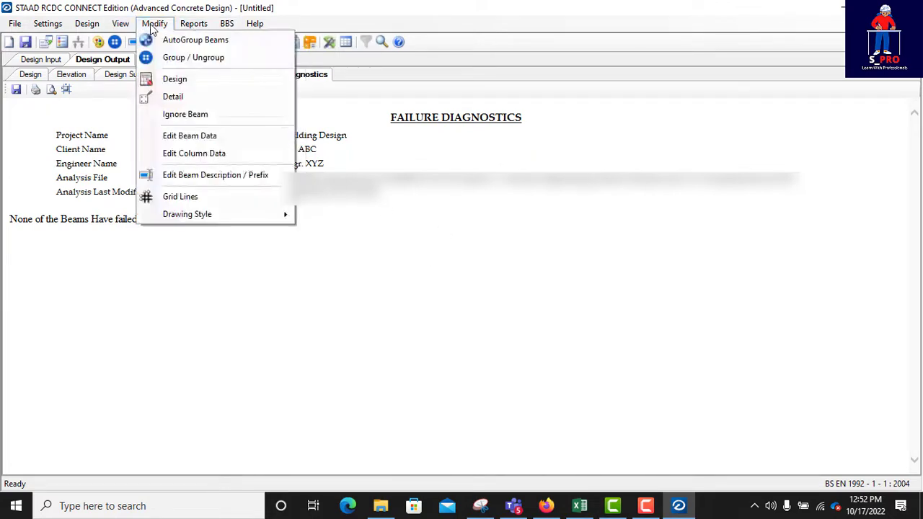
mouse_move(121, 30)
click(255, 24)
click(14, 23)
click(48, 24)
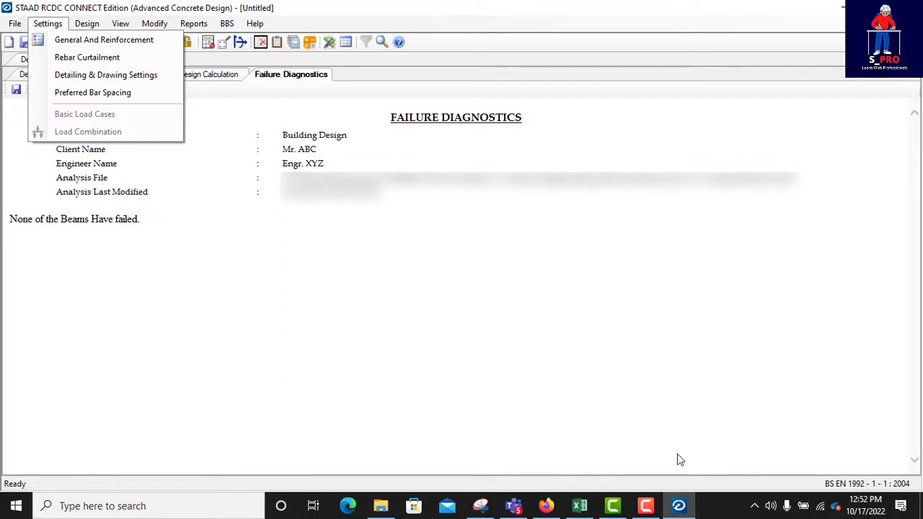
- Minimize RCDC and scroll through Excel's LOAD COMBINATION sheet
click(679, 507)
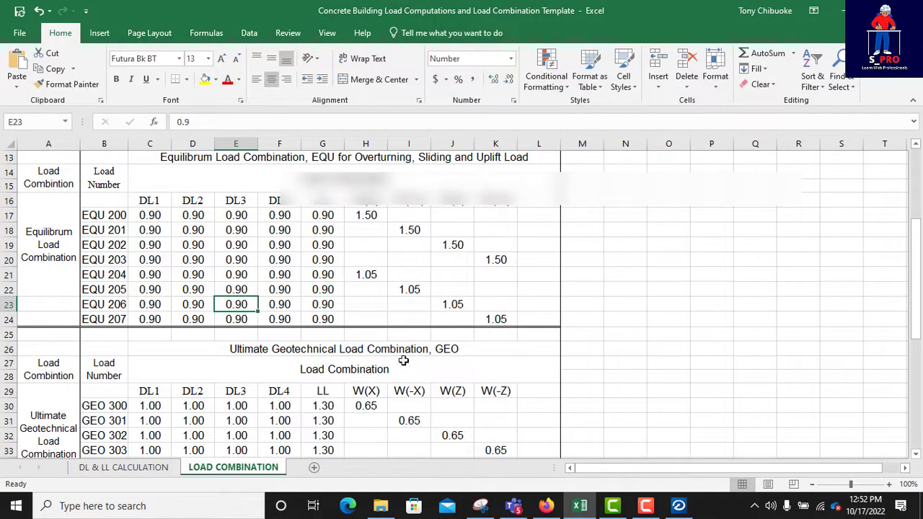
scroll(348, 309, up, 4)
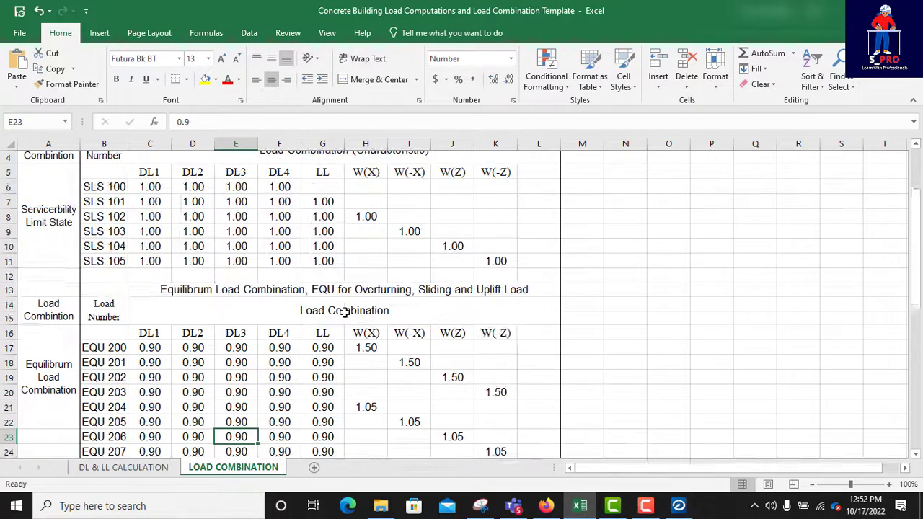
scroll(347, 308, down, 3)
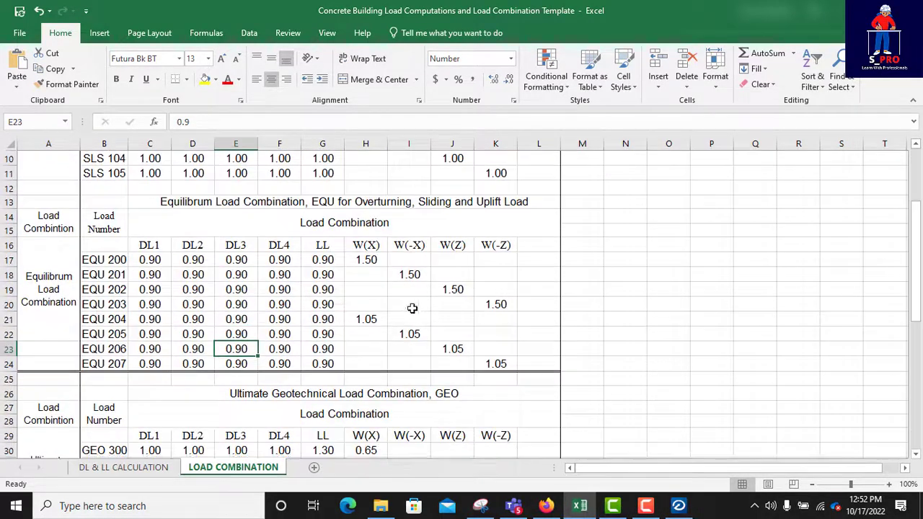
scroll(329, 310, up, 3)
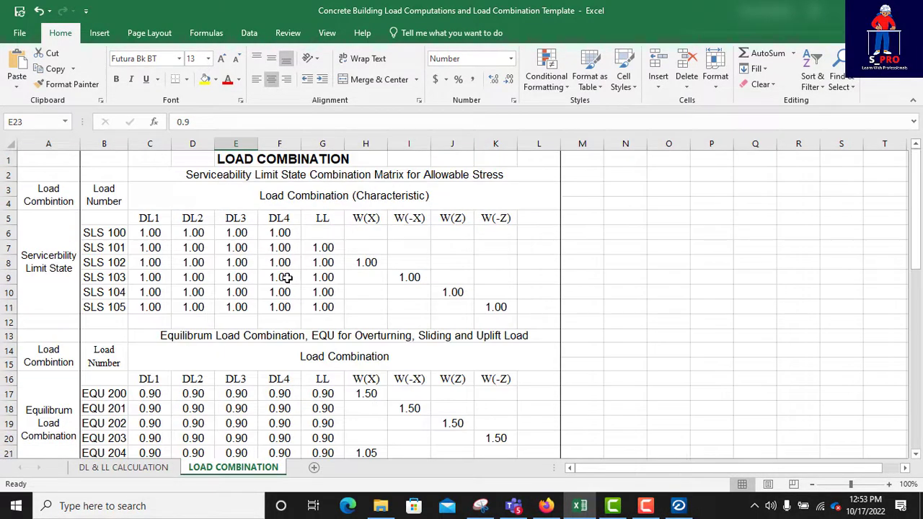
- Switch to the DL & LL CALCULATION sheet and review its self-weight factor -1.1
click(139, 468)
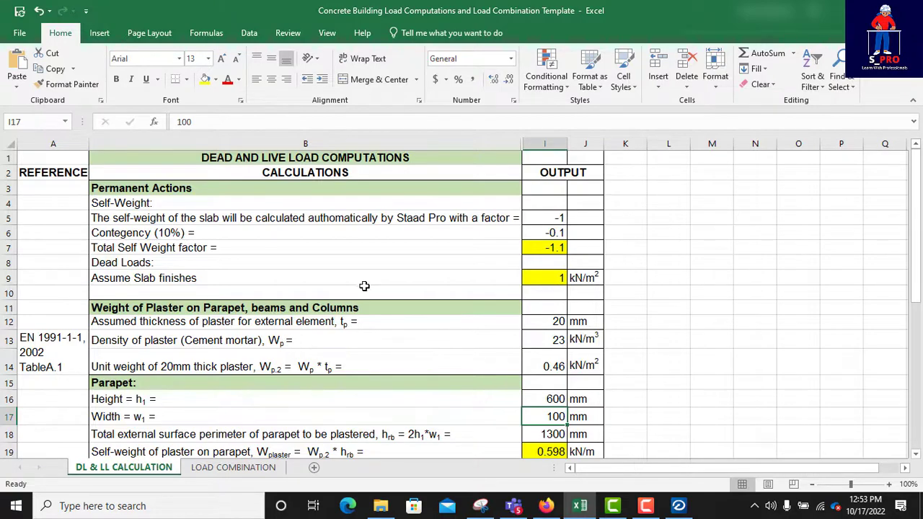
scroll(392, 303, down, 6)
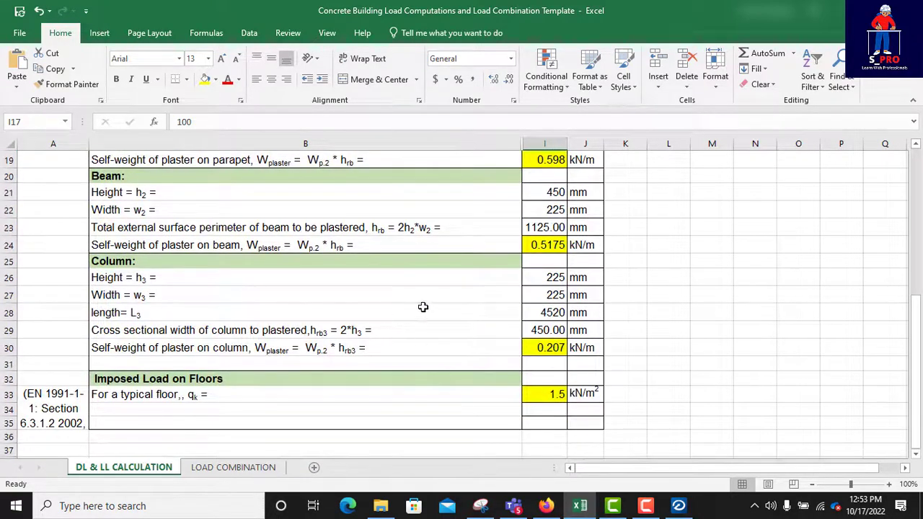
scroll(425, 310, up, 6)
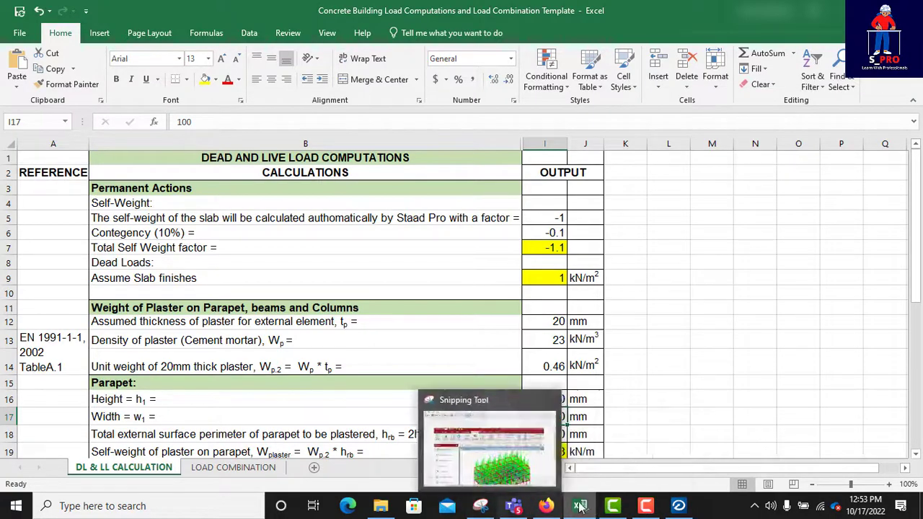
mouse_move(599, 489)
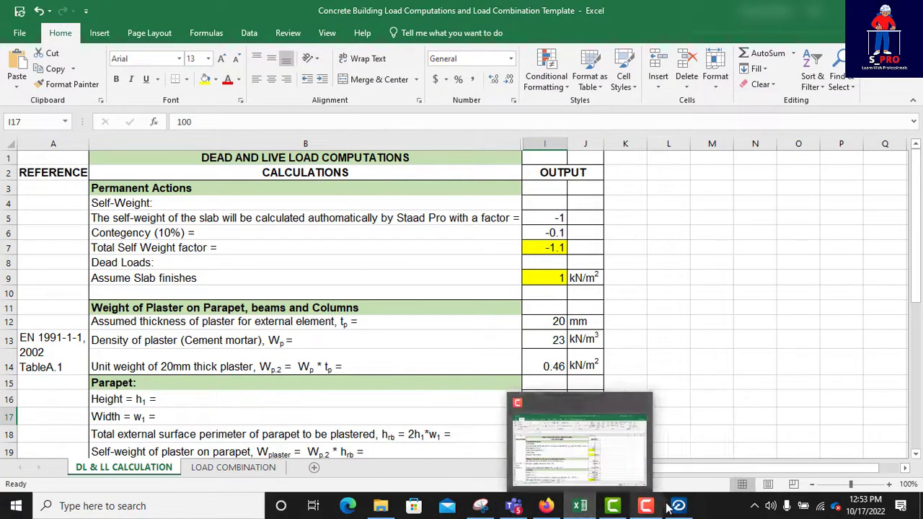